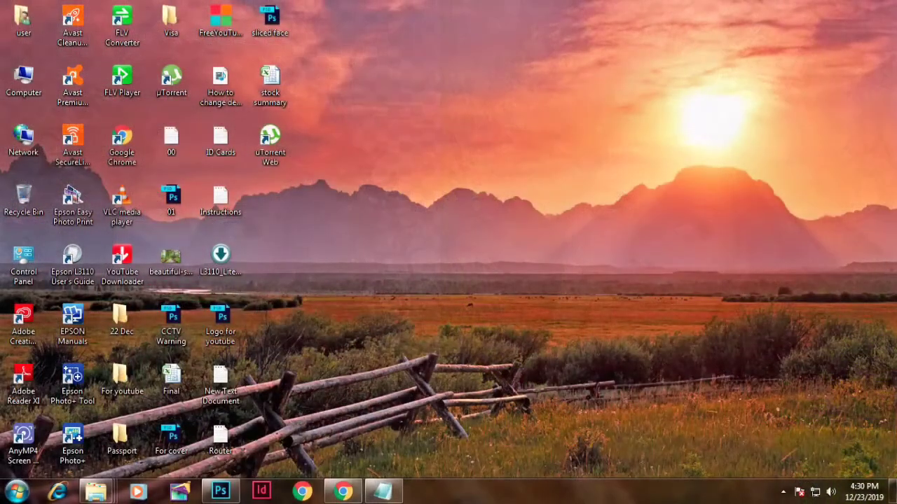
# Refresh the desktop and open the Instructions text file in Notepad
pyautogui.rightClick(436, 153)
pyautogui.click(469, 187)
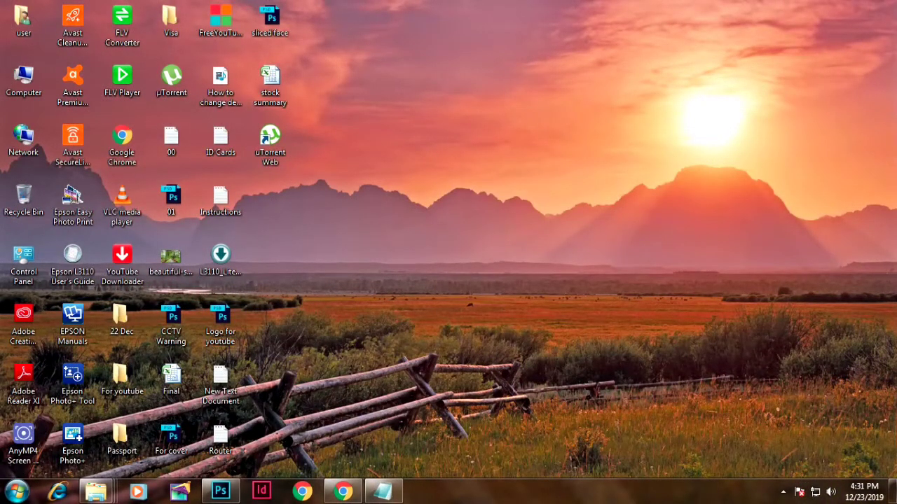
pyautogui.doubleClick(220, 199)
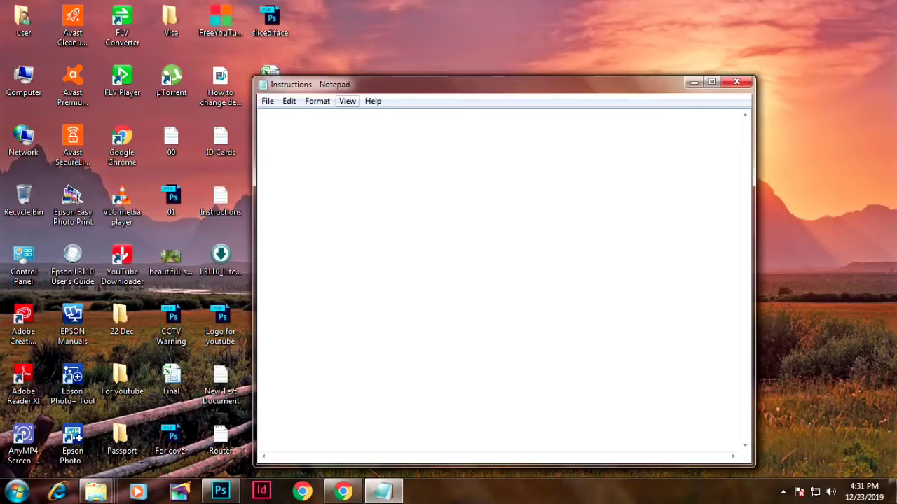
# Write a welcome line and an intro on removing a photo background, ending 'So, let's get started'
pyautogui.write('hey gu')
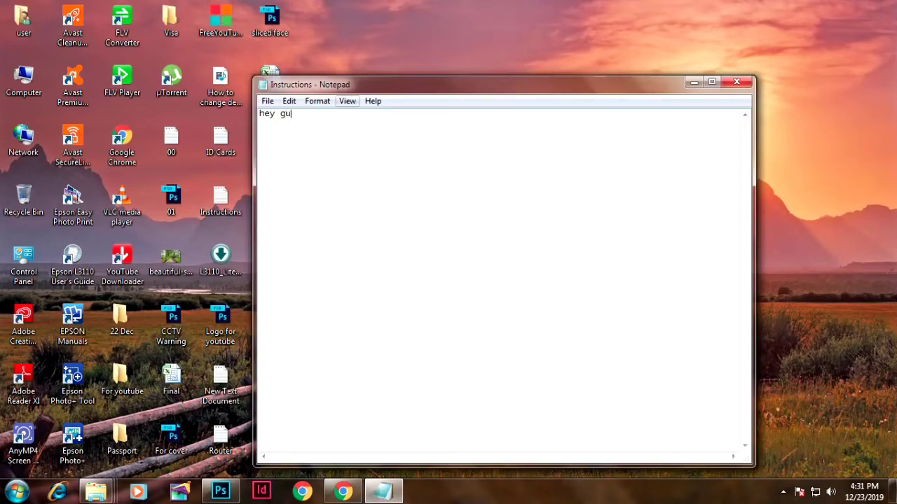
pyautogui.write('ys welcome to m')
pyautogui.write('y channel ')
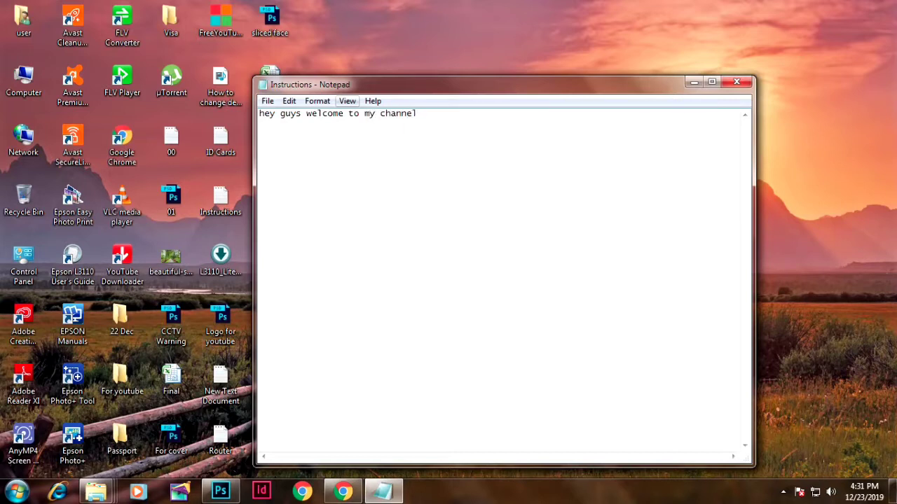
pyautogui.write('Today')
pyautogui.press('BackSpace')
pyautogui.press('BackSpace')
pyautogui.press('BackSpace')
pyautogui.press('BackSpace')
pyautogui.write('oday i am')
pyautogui.write(' gonna present yo')
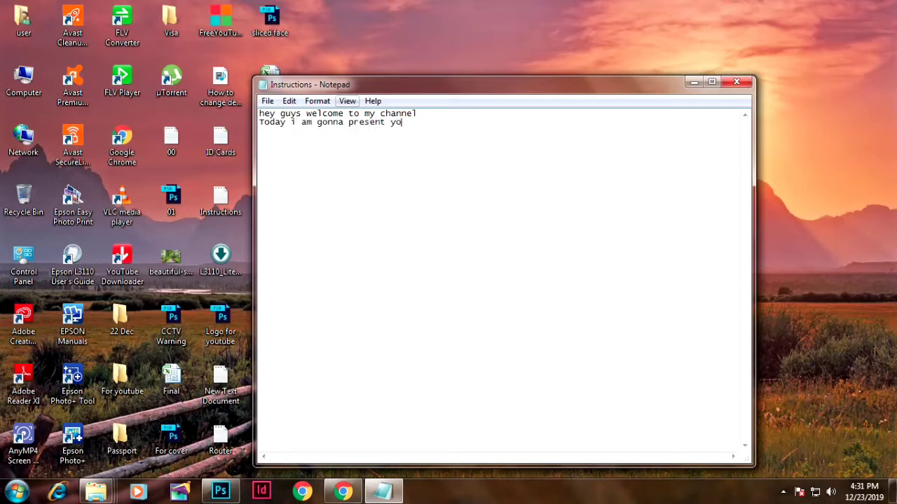
pyautogui.write('u how to re')
pyautogui.write('move ')
pyautogui.write('background ph')
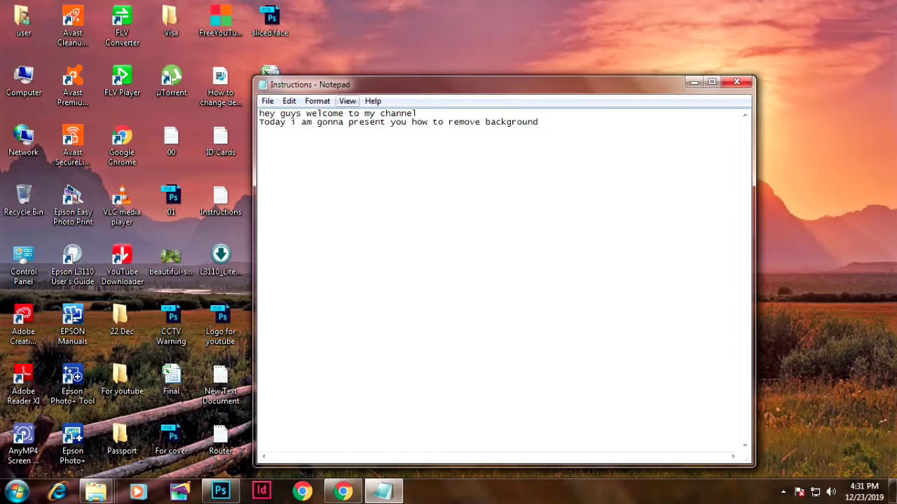
pyautogui.press('BackSpace')
pyautogui.press('BackSpace')
pyautogui.press('BackSpace')
pyautogui.press('BackSpace')
pyautogui.press('BackSpace')
pyautogui.press('BackSpace')
pyautogui.write('to ')
pyautogui.write('background? So')
pyautogui.write(", let's ")
pyautogui.write('get ')
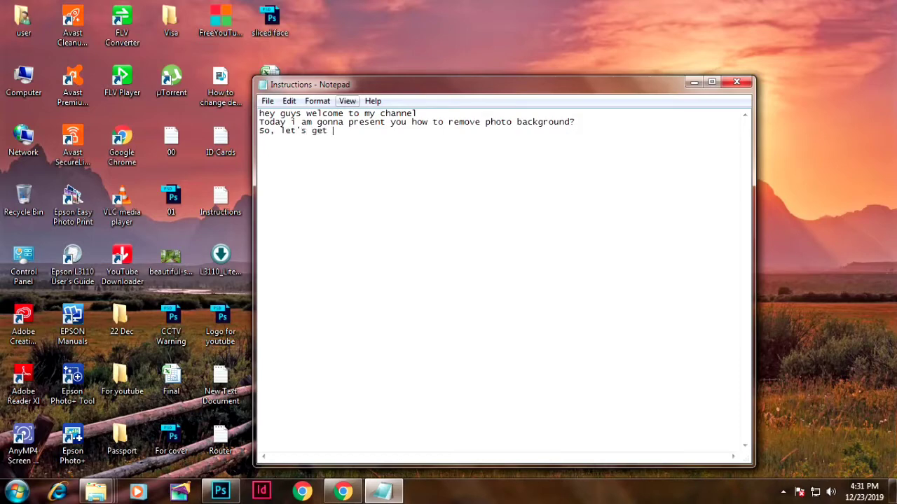
pyautogui.write('started !!')
# Minimize Notepad and restore the Photoshop window showing the curly-haired portrait
pyautogui.click(694, 82)
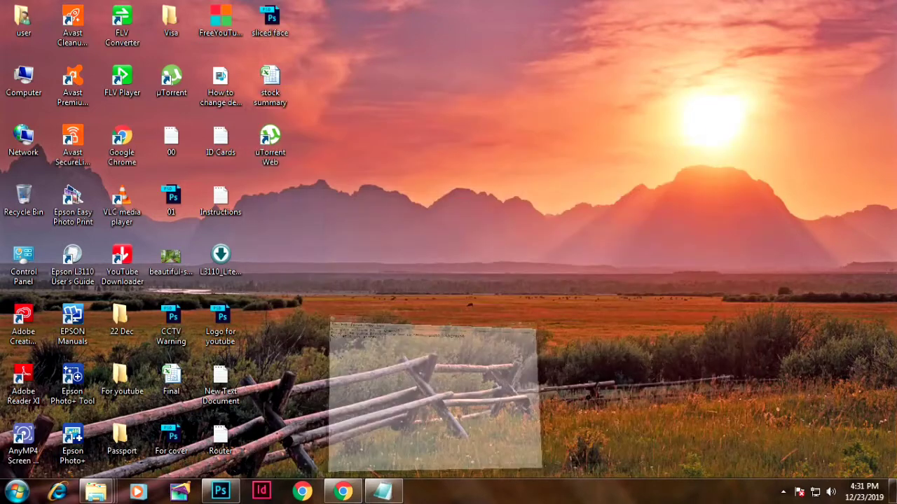
pyautogui.click(220, 490)
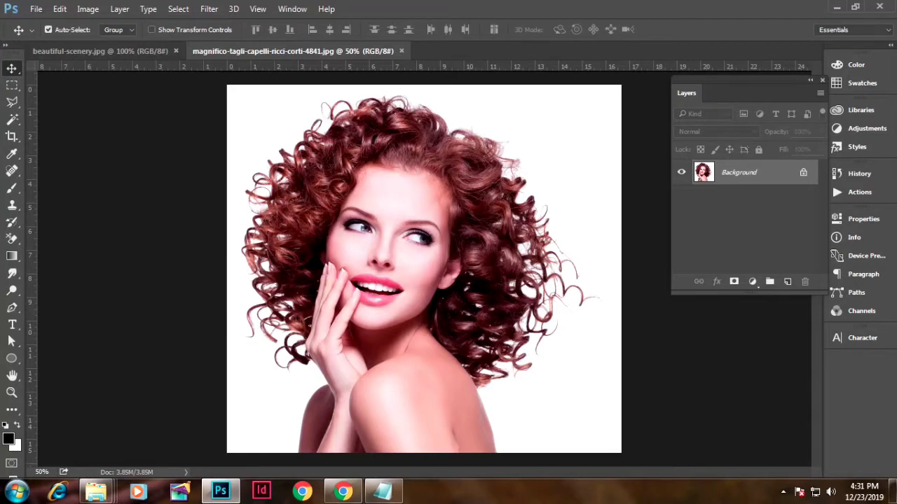
# Duplicate the Background layer as 'Background 1'
pyautogui.rightClick(704, 169)
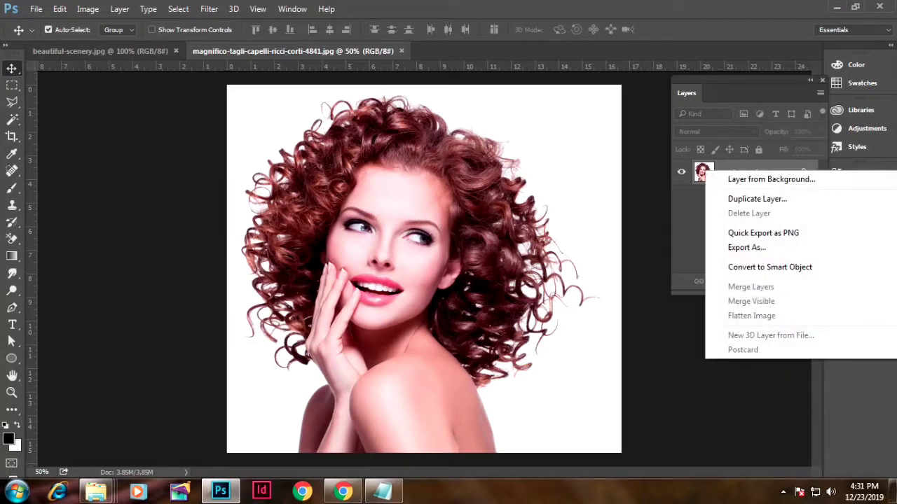
pyautogui.click(757, 199)
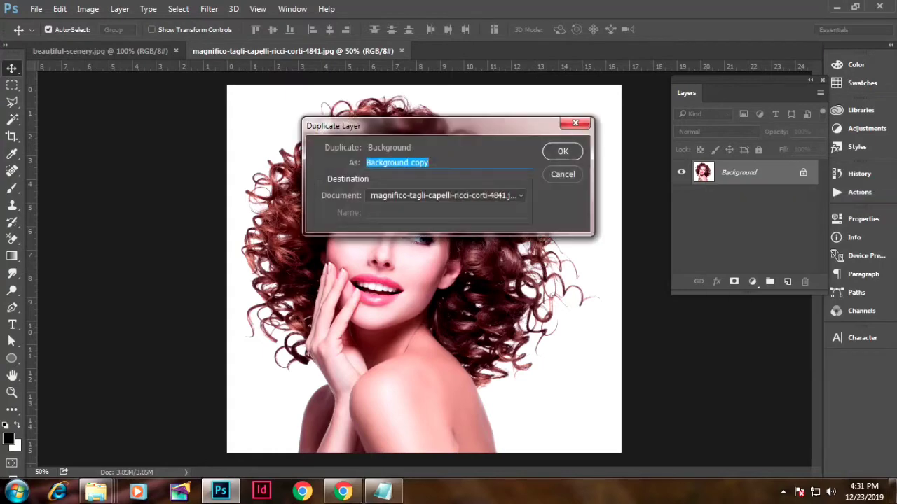
pyautogui.press('End')
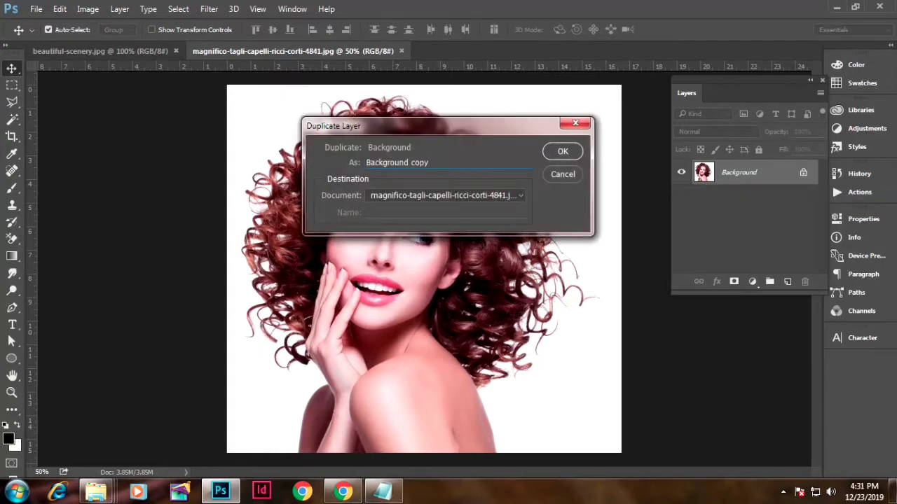
pyautogui.write('1')
pyautogui.press('Return')
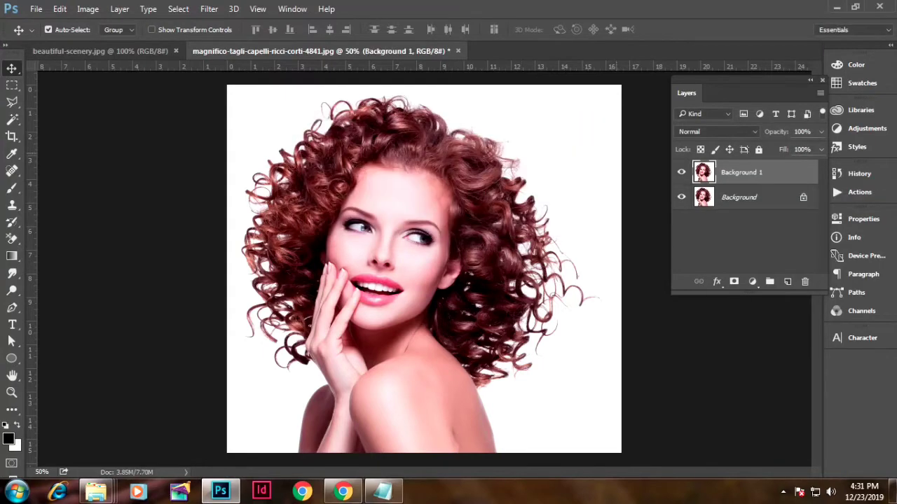
pyautogui.rightClick(742, 173)
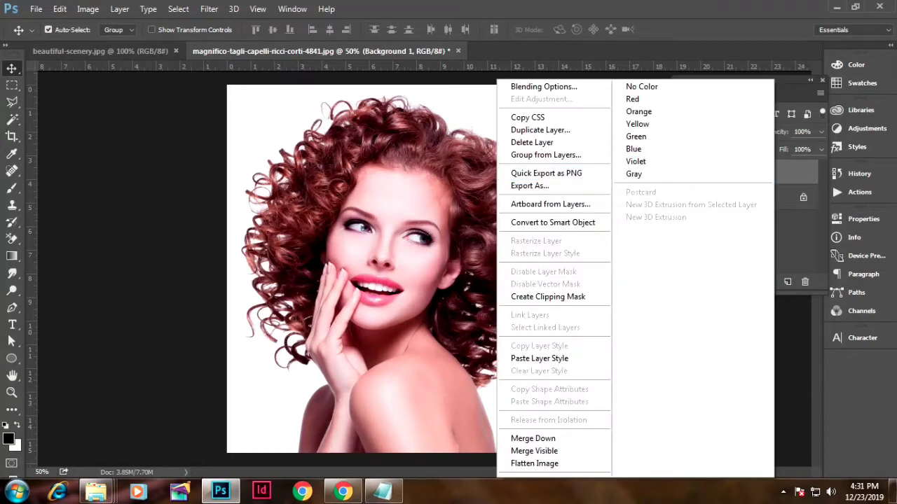
pyautogui.press('Escape')
pyautogui.rightClick(709, 173)
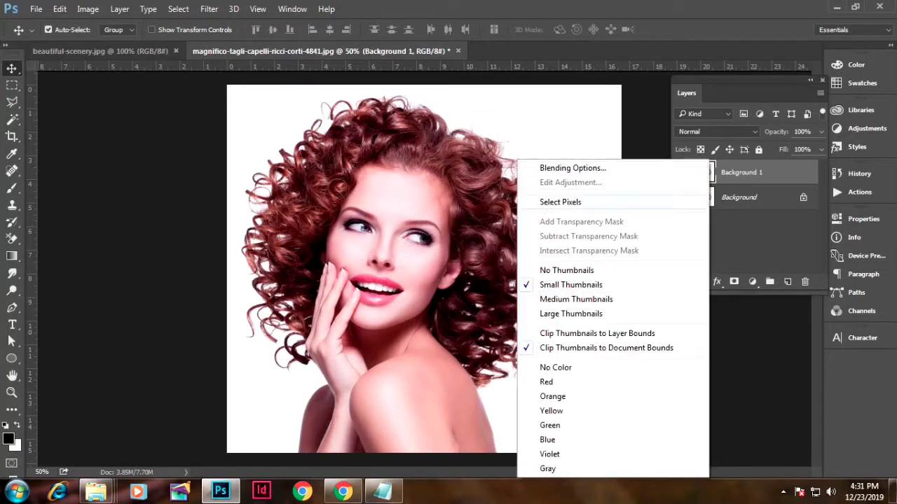
pyautogui.press('Escape')
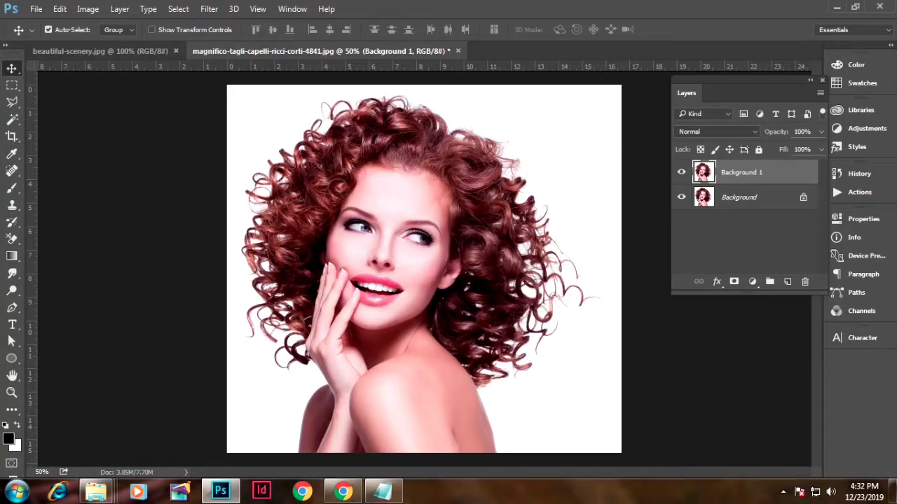
# Duplicate Background again as 'Background2' and add an empty Layer 1 above Background
pyautogui.rightClick(708, 197)
pyautogui.click(761, 230)
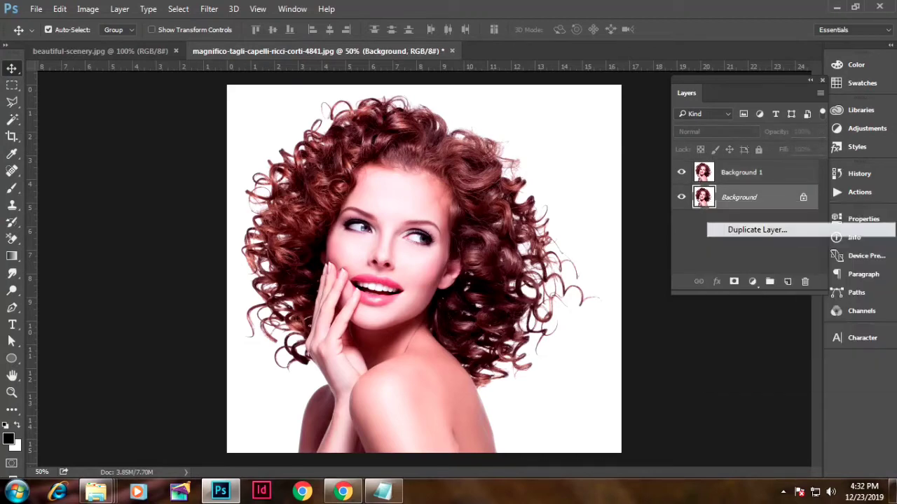
pyautogui.press('End')
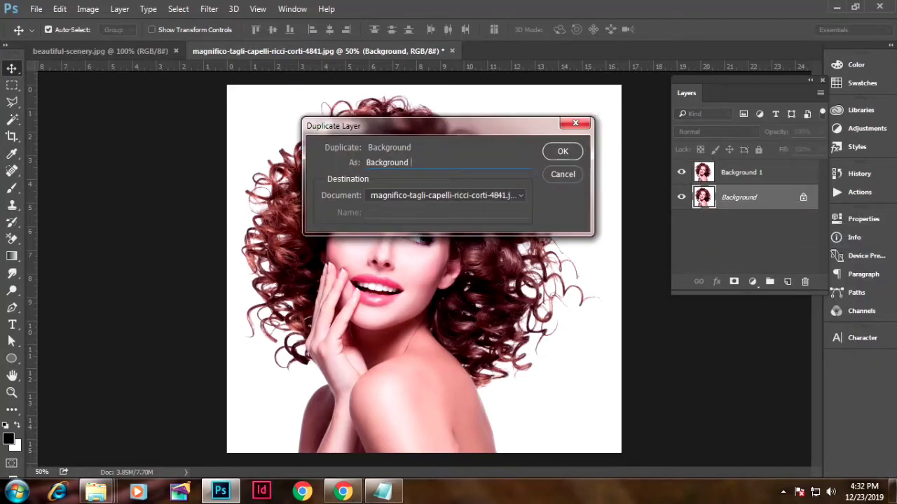
pyautogui.press('Return')
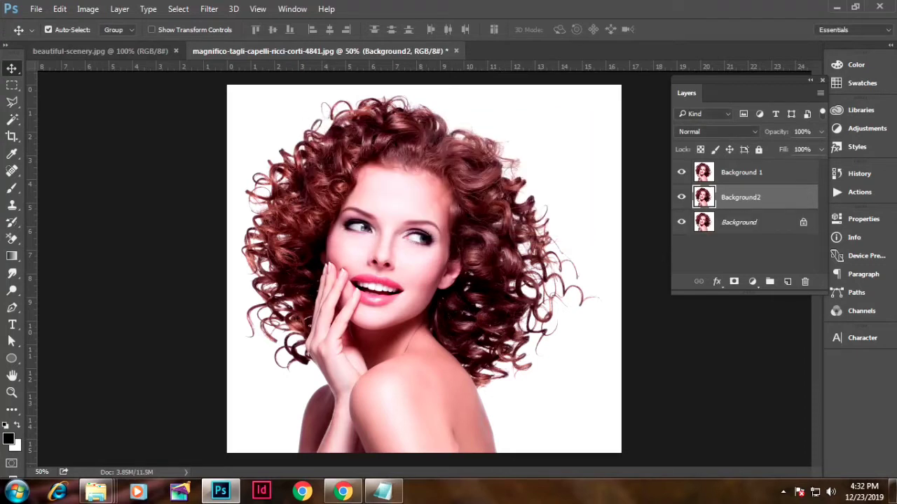
pyautogui.hotkey('alt', '[')
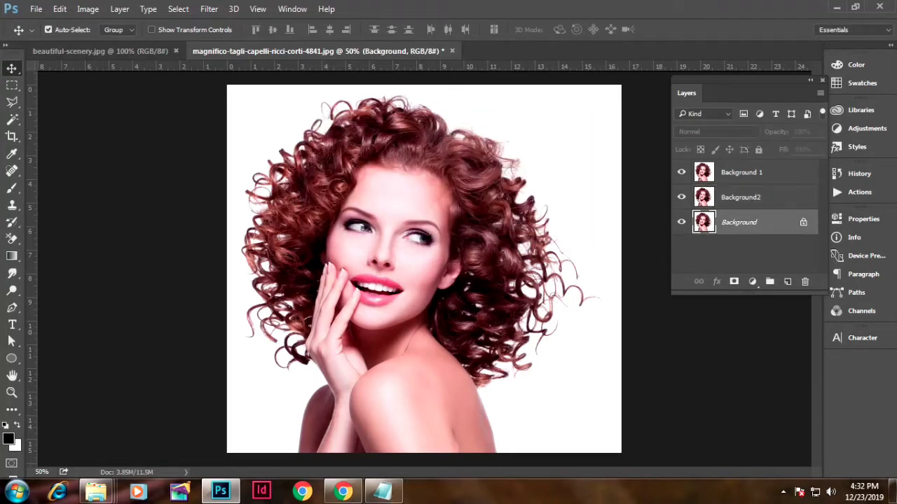
pyautogui.hotkey('ctrl', 'shift', 'alt', 'n')
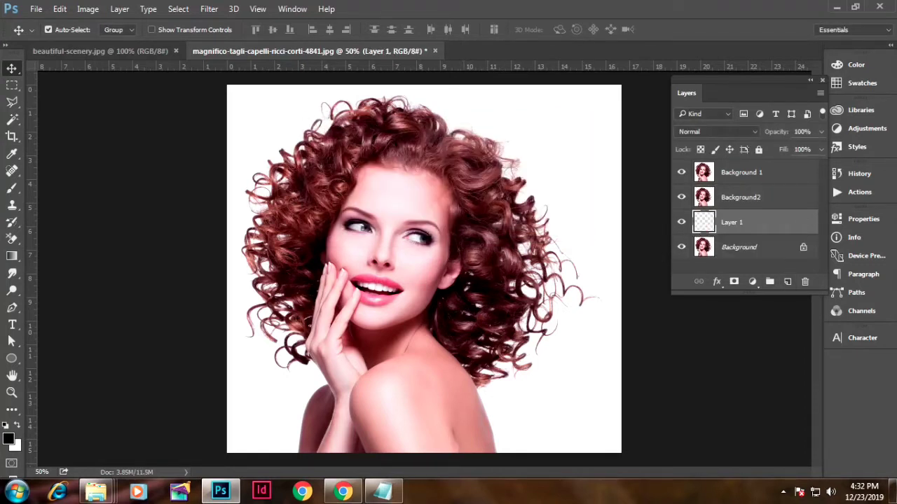
# Add a dark blue Solid Color fill layer above Background
pyautogui.click(752, 281)
pyautogui.click(609, 192)
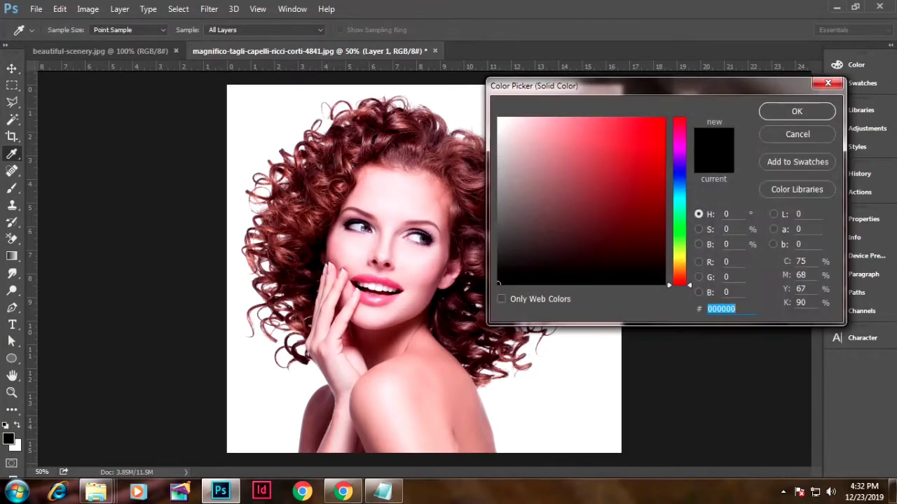
pyautogui.click(679, 178)
pyautogui.click(796, 112)
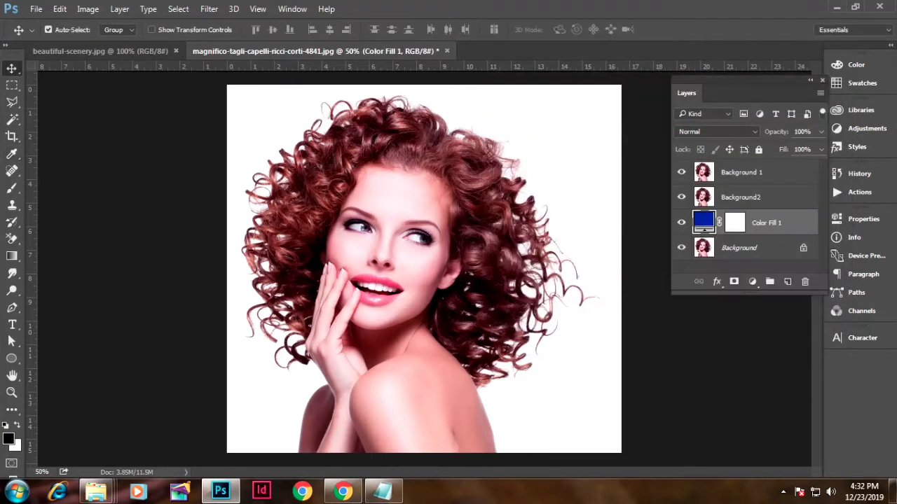
# Hide Background2 and make Background 1 the active layer, viewing the whole image
pyautogui.click(681, 197)
pyautogui.click(742, 172)
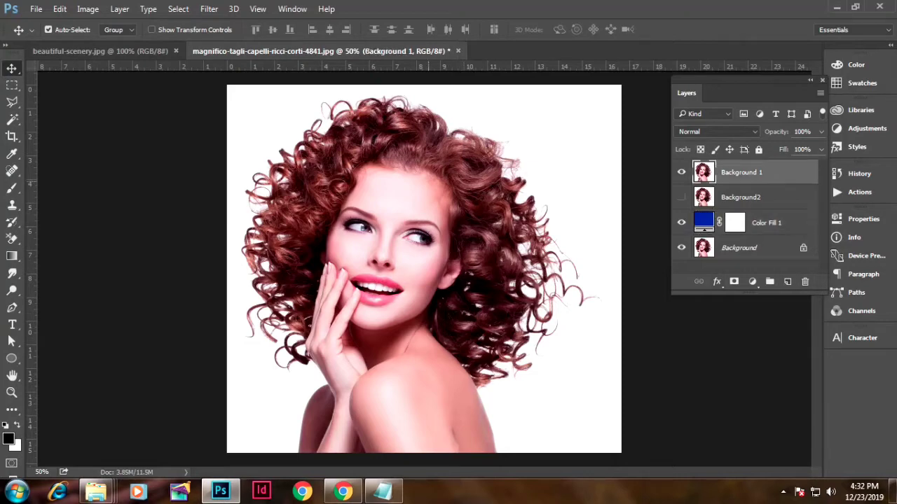
pyautogui.scroll(1, 429, 213)
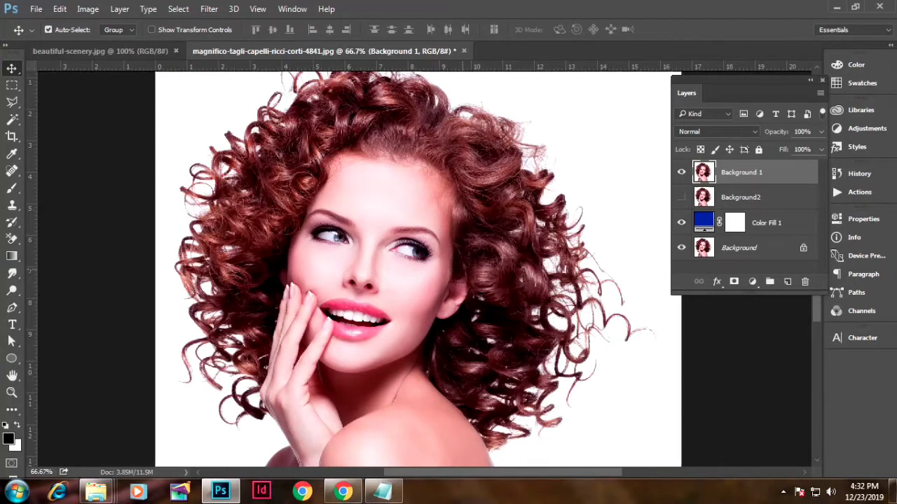
pyautogui.hotkey('ctrl', '-')
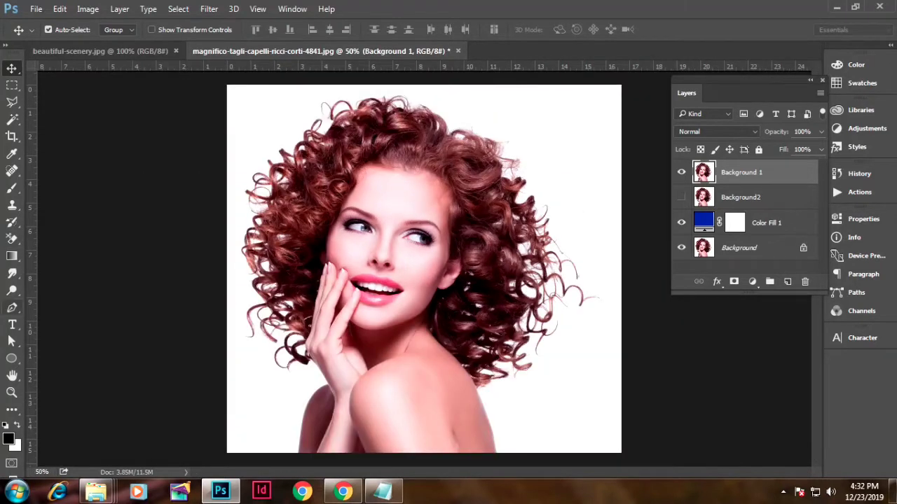
# With the Pen tool in Path mode, place anchors along the upper-left and top of the hair
pyautogui.click(12, 307)
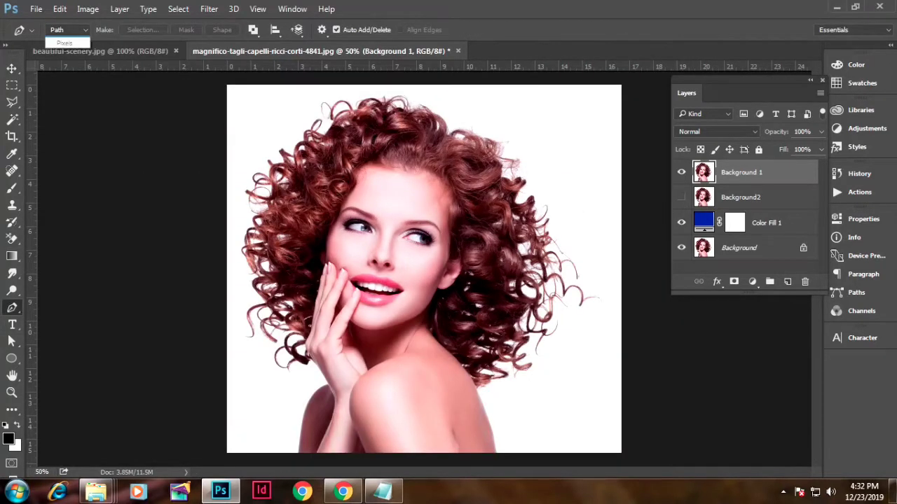
pyautogui.click(63, 53)
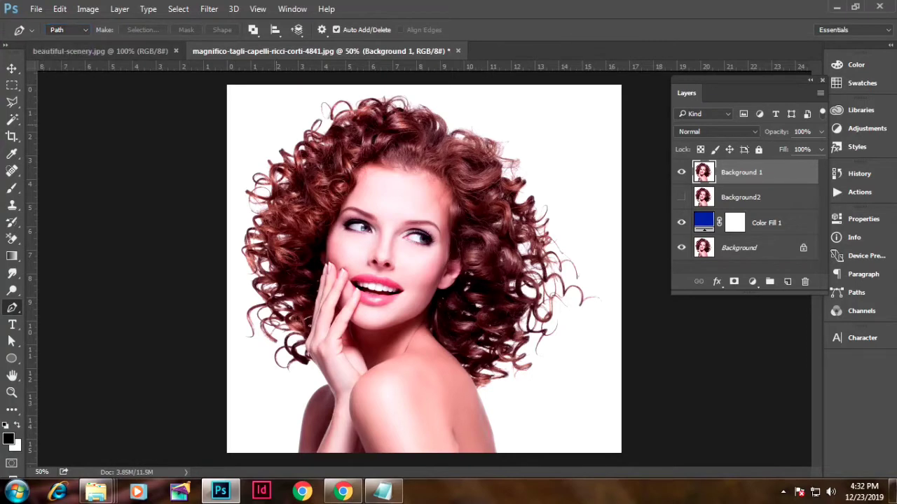
pyautogui.hotkey('ctrl', '+')
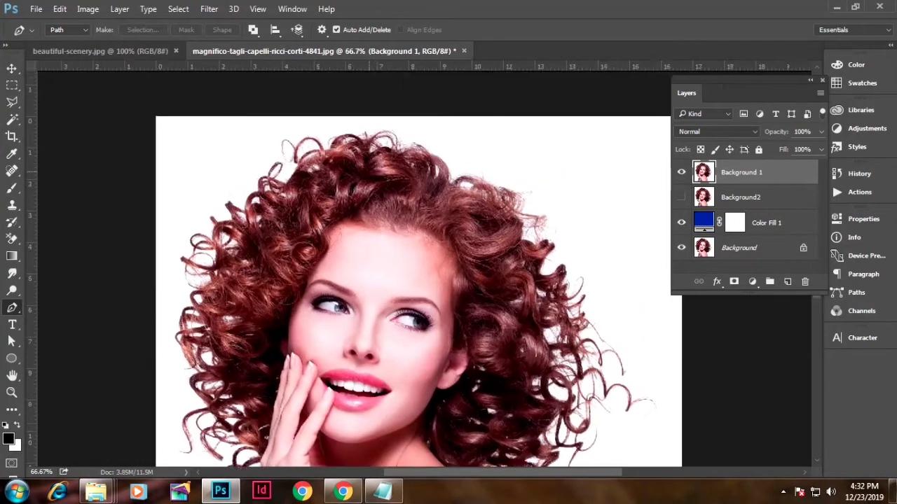
pyautogui.click(213, 215)
pyautogui.click(249, 185)
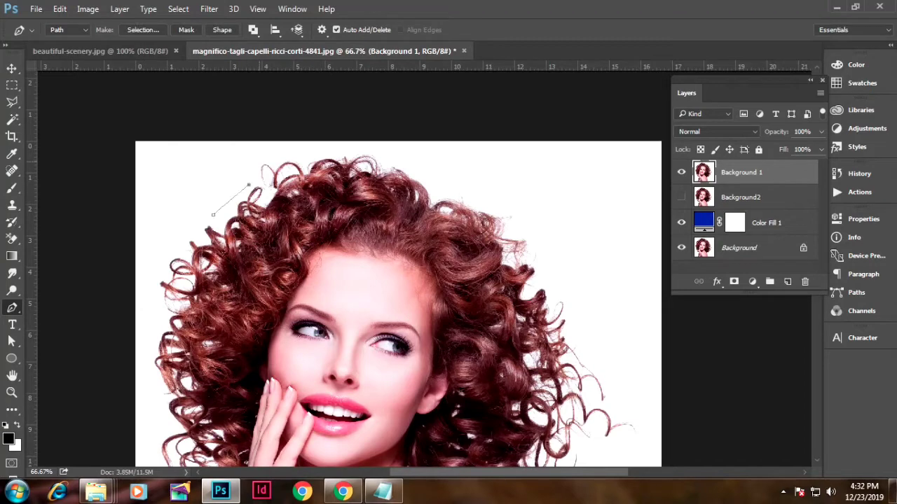
pyautogui.click(260, 161)
pyautogui.hotkey('ctrl', '+')
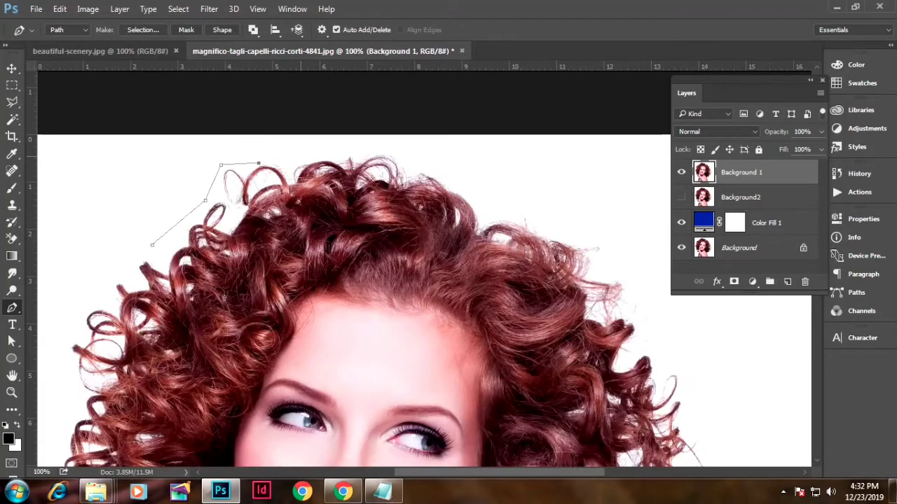
pyautogui.click(301, 156)
pyautogui.click(384, 147)
pyautogui.click(416, 160)
pyautogui.click(443, 178)
# Continue the path across the top of the hair and around the stray right-side curls
pyautogui.moveTo(443, 178); pyautogui.dragTo(285, 107)
pyautogui.click(322, 127)
pyautogui.click(341, 142)
pyautogui.click(393, 142)
pyautogui.click(461, 187)
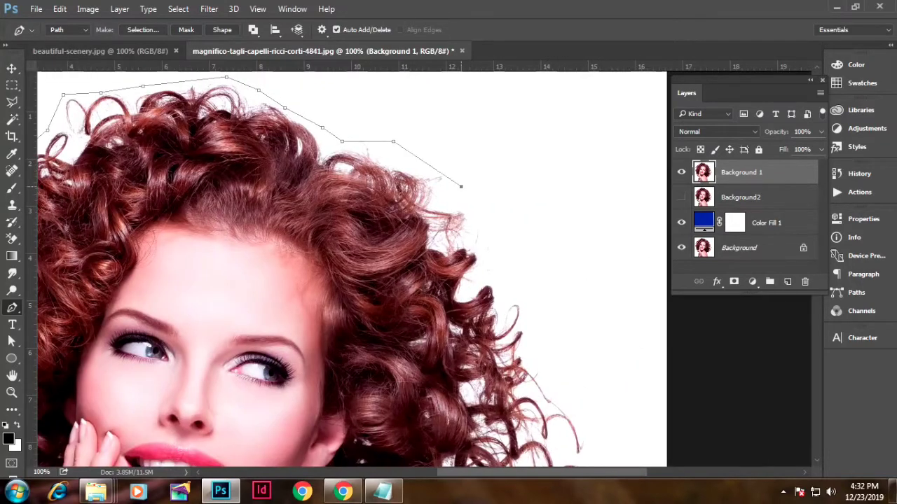
pyautogui.click(487, 220)
pyautogui.click(537, 301)
pyautogui.moveTo(536, 301); pyautogui.dragTo(450, 147)
pyautogui.click(471, 211)
pyautogui.click(490, 255)
pyautogui.click(516, 268)
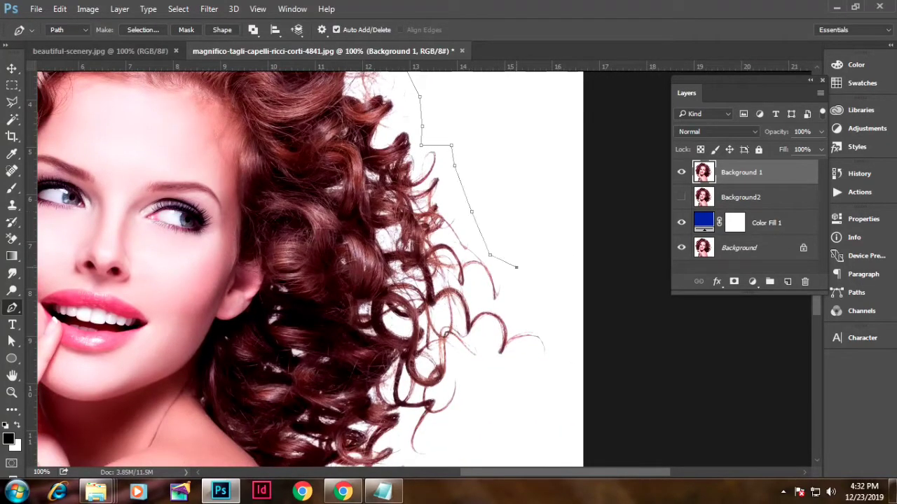
pyautogui.click(522, 322)
pyautogui.click(552, 335)
pyautogui.click(551, 364)
pyautogui.click(505, 368)
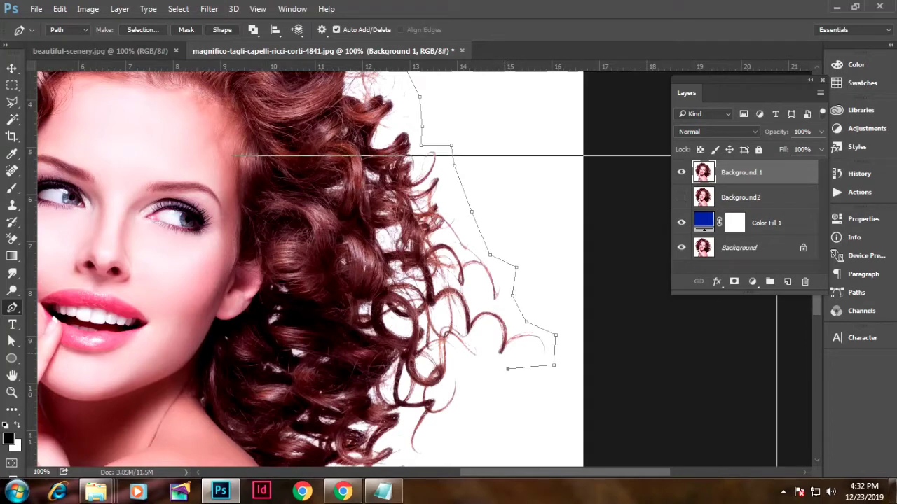
# Trace below the right curls down to where the hair meets the right shoulder
pyautogui.hotkey('ctrl', '-')
pyautogui.scroll(-3, 506, 364)
pyautogui.click(483, 297)
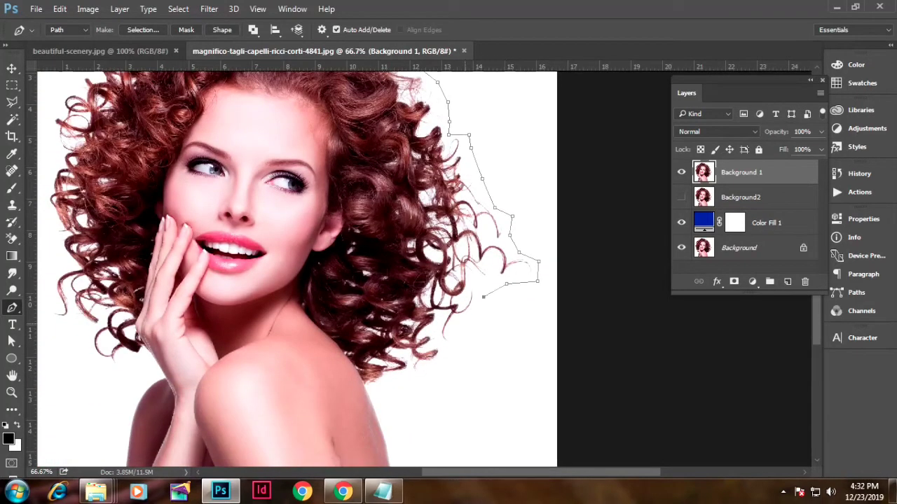
pyautogui.click(465, 323)
pyautogui.click(454, 357)
pyautogui.click(430, 375)
pyautogui.hotkey('ctrl', '+')
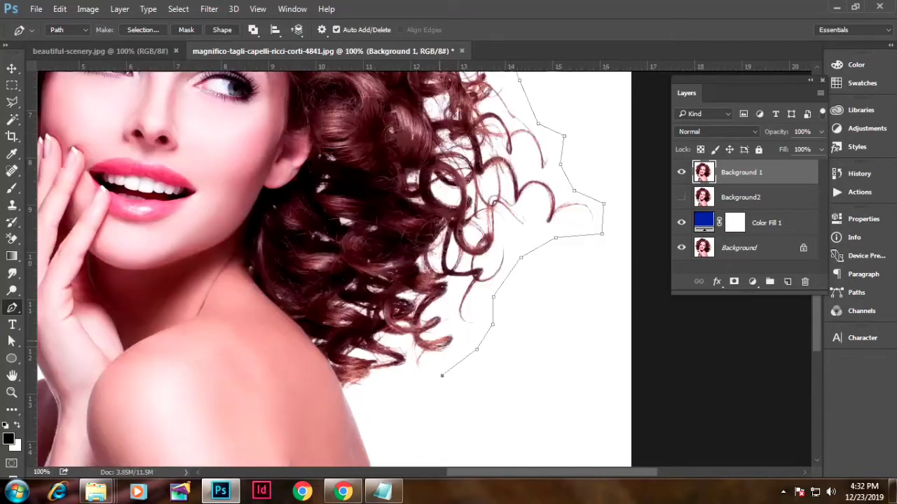
pyautogui.scroll(-5, 420, 210)
pyautogui.scroll(-5, 420, 210)
pyautogui.click(351, 200)
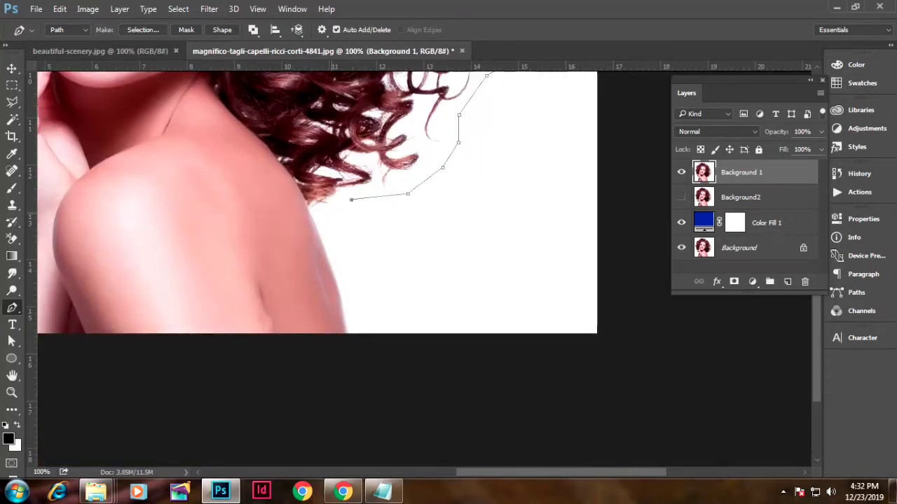
pyautogui.click(333, 260)
pyautogui.hotkey('ctrl', 'z')
pyautogui.hotkey('ctrl', '+')
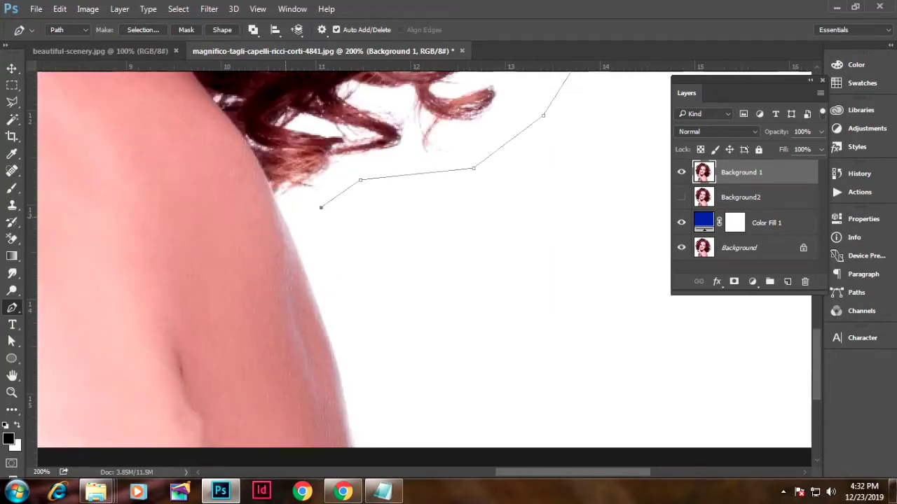
pyautogui.click(285, 218)
# Run the path along the image bottom and curve it up the left shoulder toward the wrist
pyautogui.scroll(-3, 357, 420)
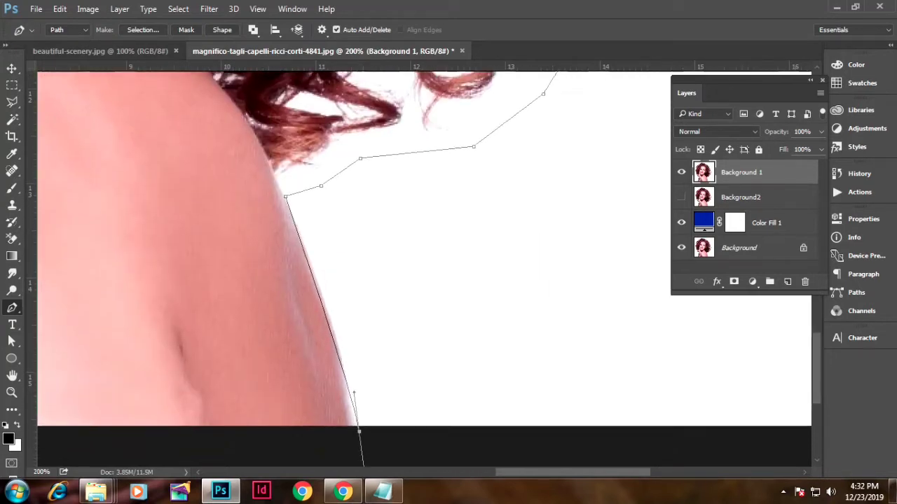
pyautogui.moveTo(359, 361); pyautogui.dragTo(375, 459)
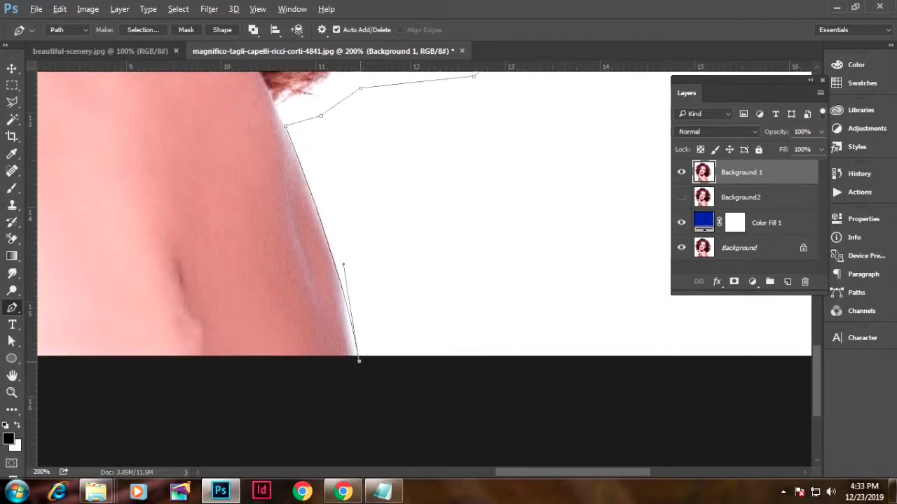
pyautogui.hotkey('ctrl', '-')
pyautogui.hscroll(-5, 420, 211)
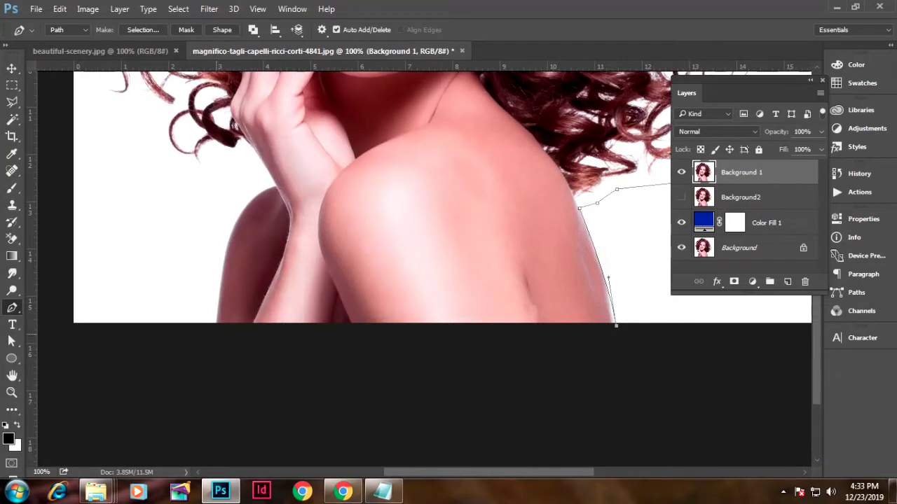
pyautogui.hotkey('ctrl', '+')
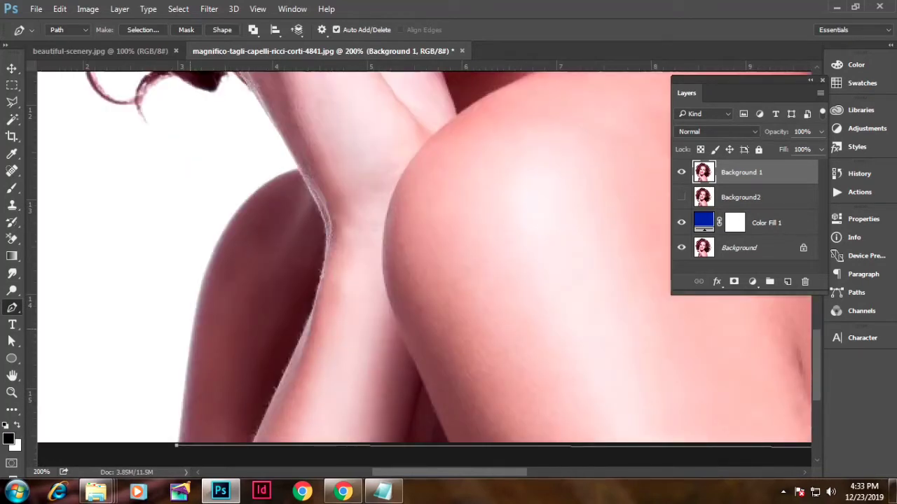
pyautogui.moveTo(191, 329); pyautogui.dragTo(191, 300)
pyautogui.keyDown('alt'); pyautogui.click(190, 330); pyautogui.keyUp('alt')
pyautogui.moveTo(259, 188); pyautogui.dragTo(307, 155)
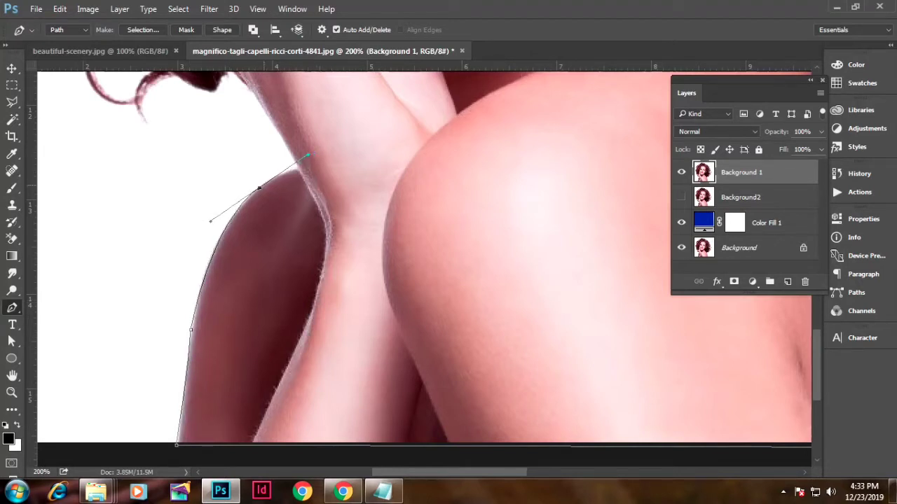
pyautogui.keyDown('alt'); pyautogui.click(259, 188); pyautogui.keyUp('alt')
pyautogui.moveTo(297, 170); pyautogui.dragTo(407, 288)
pyautogui.scroll(1, 308, 170)
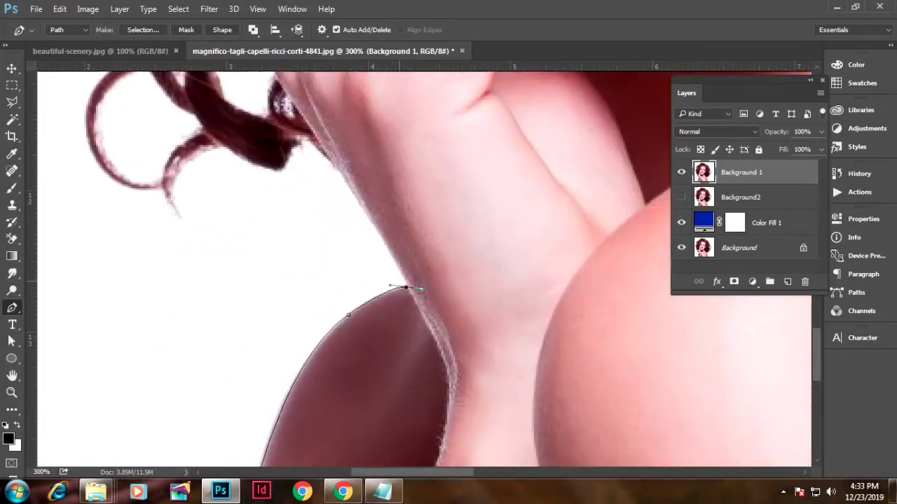
pyautogui.keyDown('alt'); pyautogui.click(407, 287); pyautogui.keyUp('alt')
# Curve the path up the forearm, around the hand and the curls beside it
pyautogui.moveTo(337, 169); pyautogui.dragTo(298, 124)
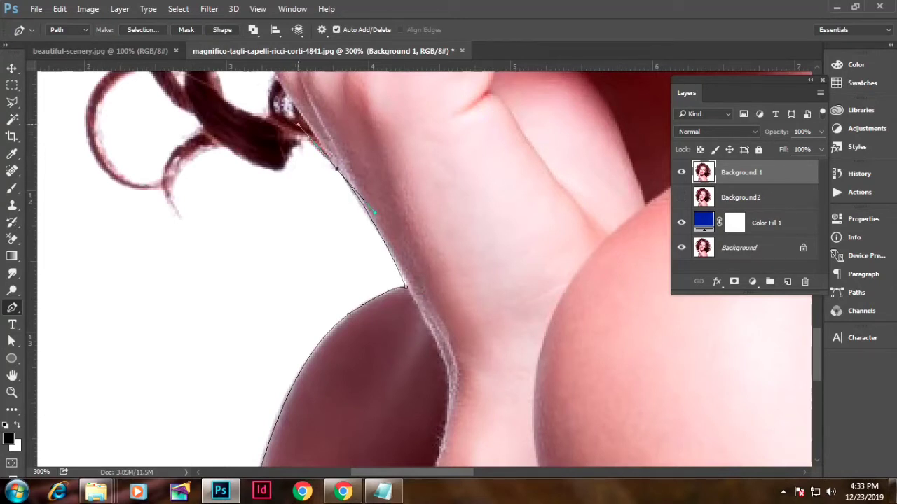
pyautogui.keyDown('alt'); pyautogui.click(337, 168); pyautogui.keyUp('alt')
pyautogui.moveTo(309, 143); pyautogui.dragTo(296, 172)
pyautogui.moveTo(226, 169); pyautogui.dragTo(209, 158)
pyautogui.click(194, 183)
pyautogui.click(208, 225)
pyautogui.hotkey('ctrl', '-')
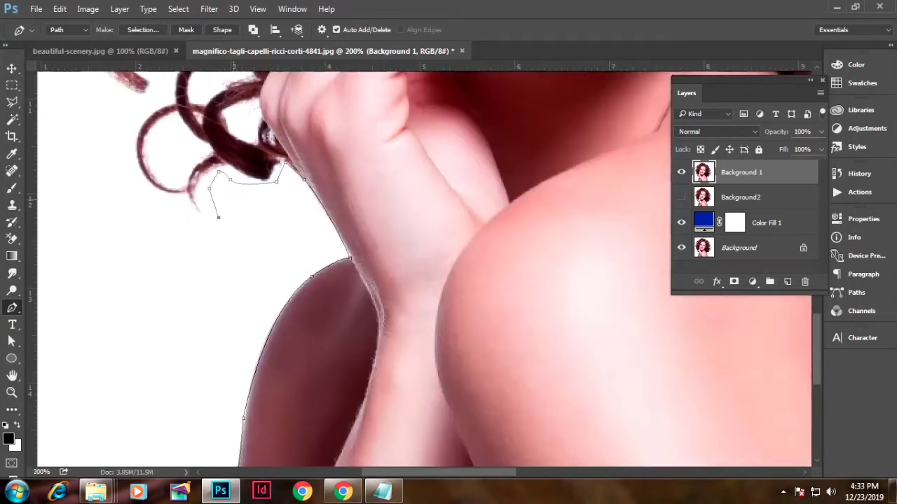
pyautogui.hotkey('ctrl', '-')
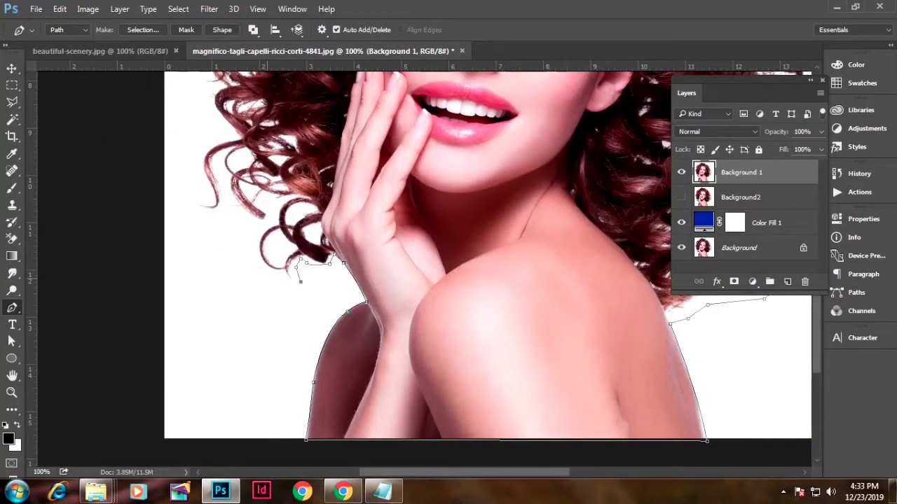
pyautogui.click(267, 278)
pyautogui.click(235, 238)
pyautogui.click(232, 221)
pyautogui.click(192, 225)
pyautogui.click(185, 198)
pyautogui.click(196, 191)
# Trace up the left edge of the hair and close the path at its starting anchor
pyautogui.scroll(4, 200, 197)
pyautogui.click(203, 271)
pyautogui.click(177, 190)
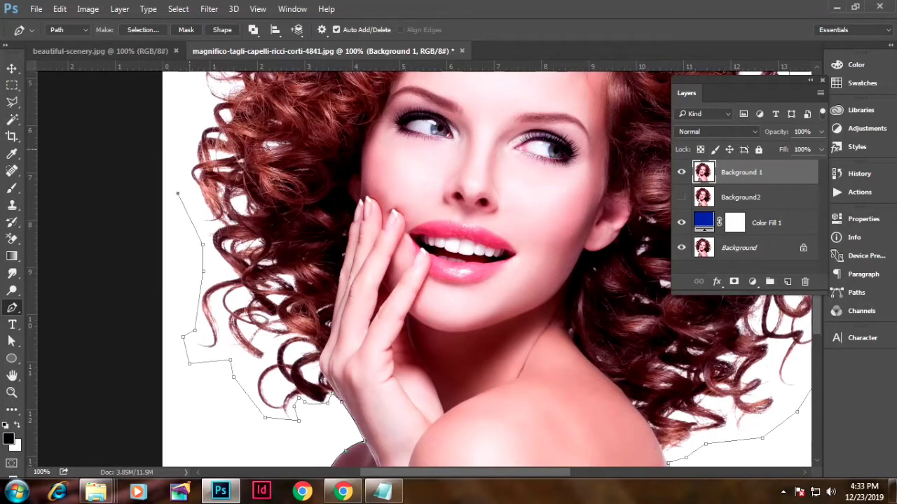
pyautogui.click(190, 148)
pyautogui.scroll(6, 189, 148)
pyautogui.click(159, 292)
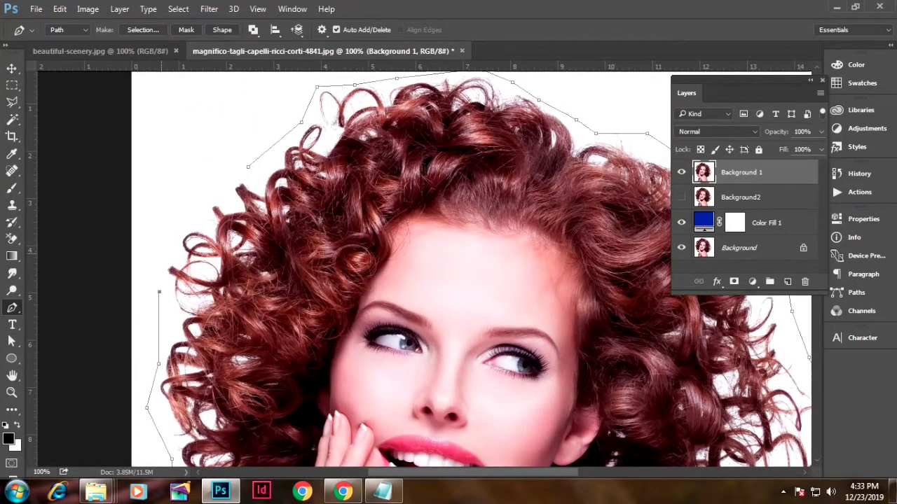
pyautogui.click(161, 252)
pyautogui.click(194, 214)
pyautogui.click(219, 189)
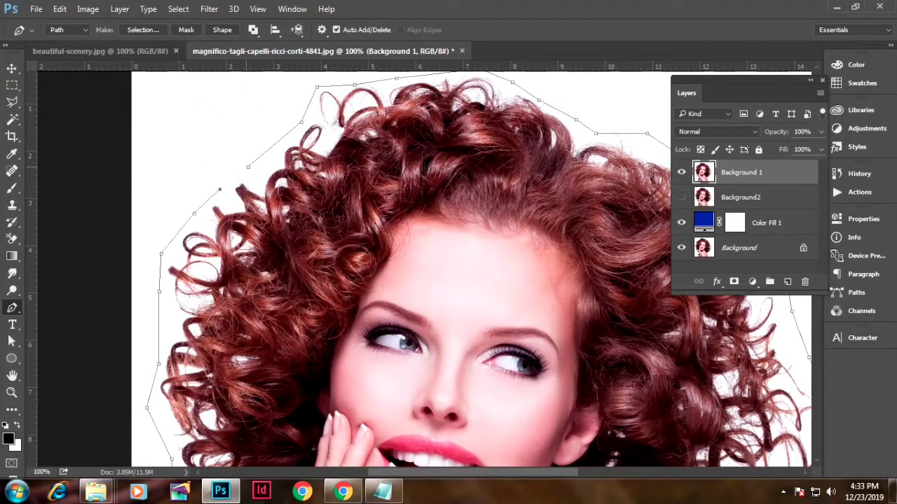
pyautogui.click(248, 167)
pyautogui.hotkey('ctrl', '0')
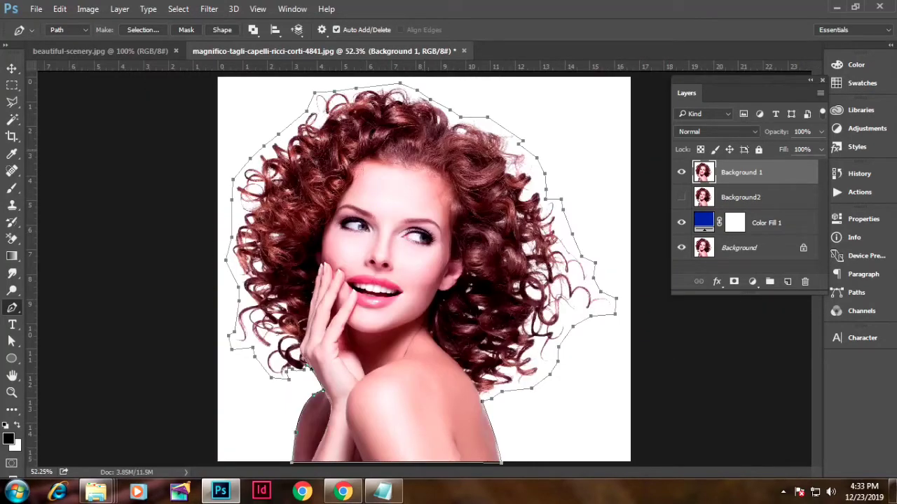
# Turn the traced path into a selection with no feathering
pyautogui.rightClick(404, 139)
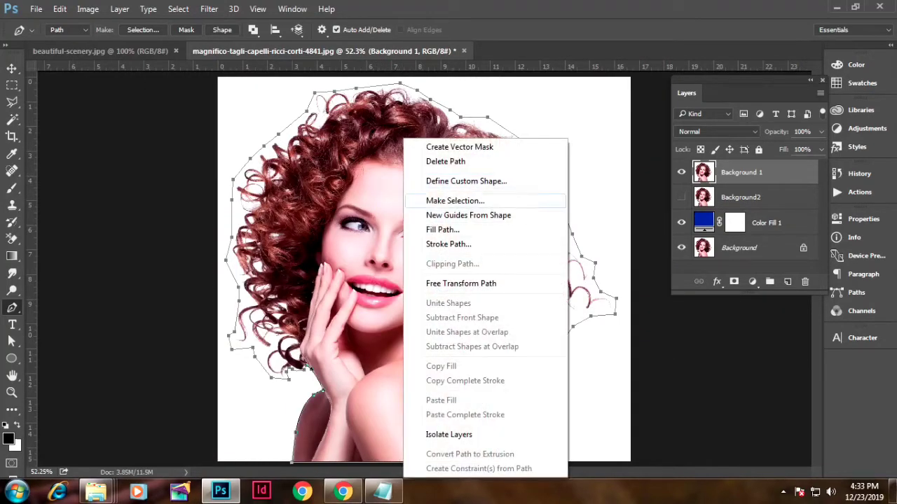
pyautogui.click(456, 201)
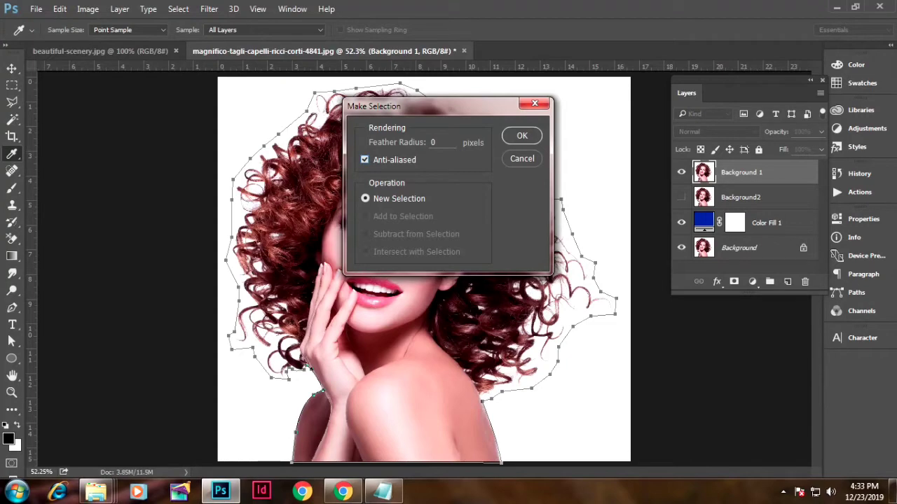
pyautogui.press('Return')
pyautogui.press('Escape')
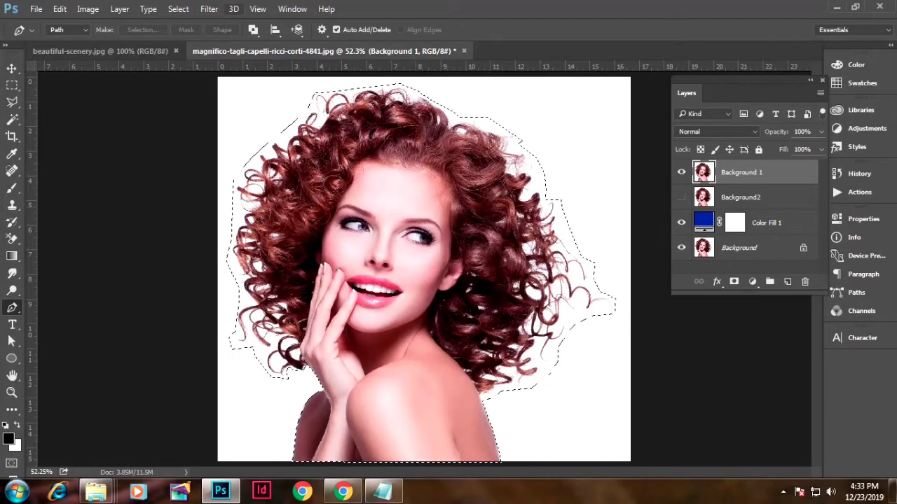
# Invert the selection and clear everything outside the woman on Background 1
pyautogui.click(178, 8)
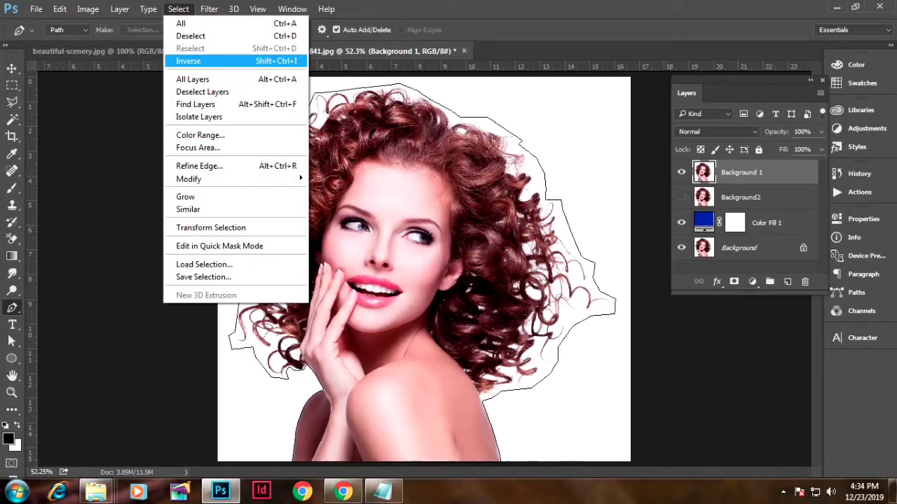
pyautogui.click(188, 61)
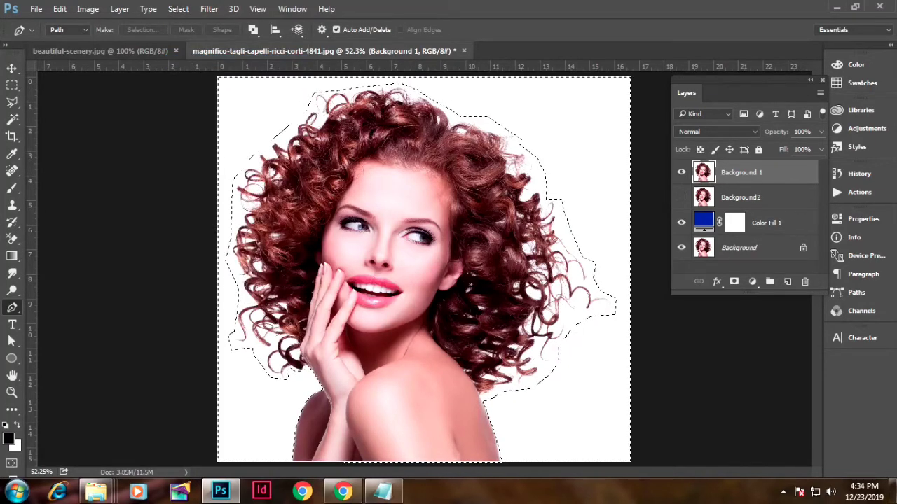
pyautogui.click(60, 8)
pyautogui.click(95, 133)
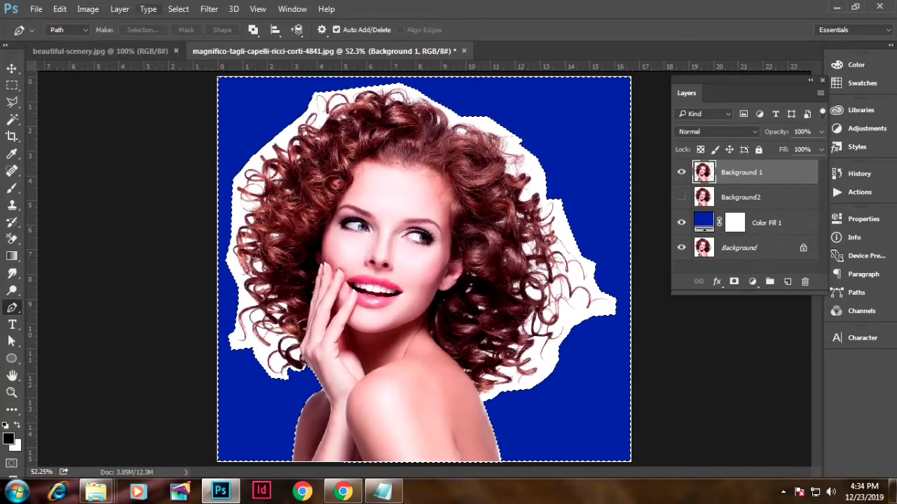
# Deselect and zoom in to inspect the hair edge against the blue fill
pyautogui.click(178, 8)
pyautogui.click(190, 35)
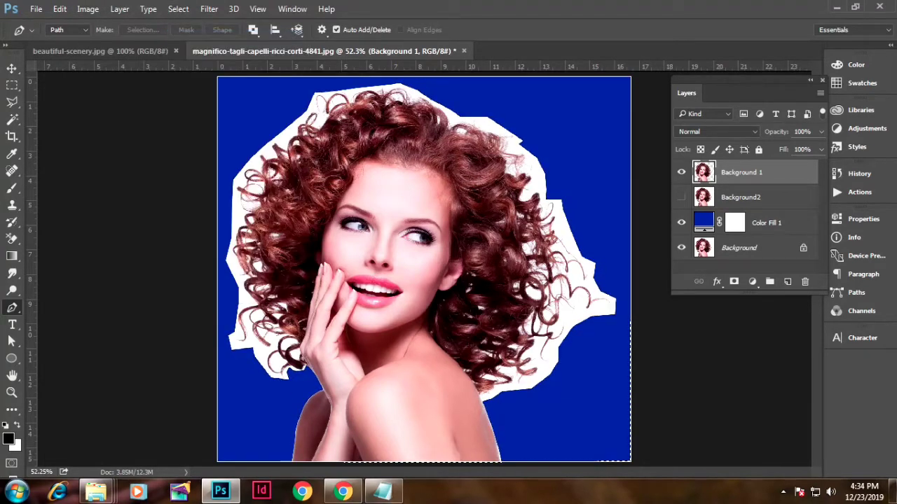
pyautogui.hotkey('ctrl', '-')
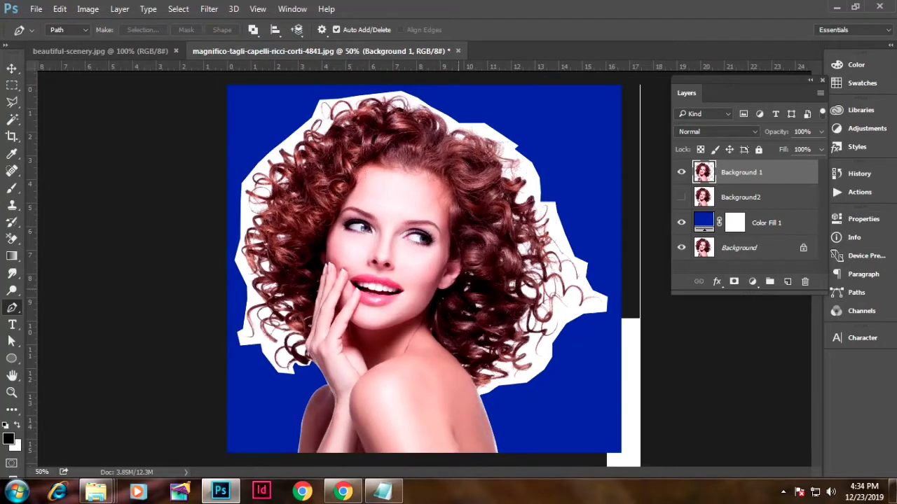
pyautogui.hotkey('ctrl', '-')
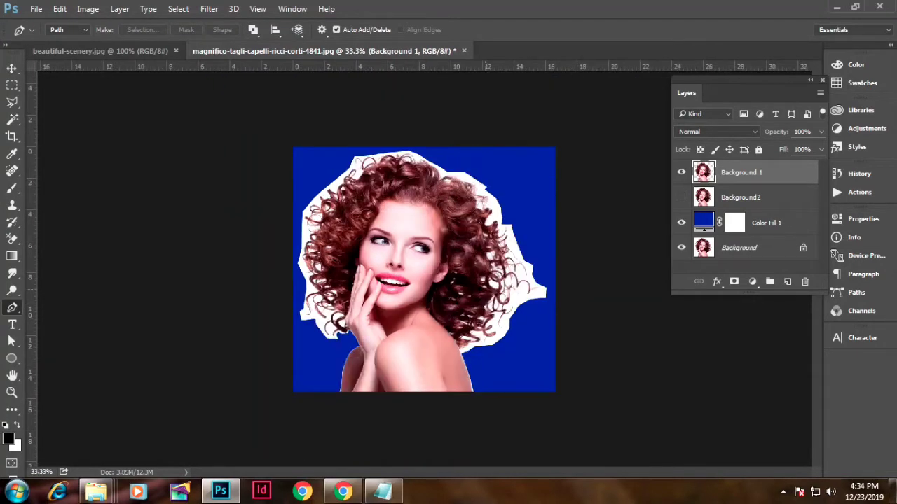
pyautogui.hotkey('ctrl', '+')
pyautogui.hotkey('ctrl', '+')
pyautogui.hotkey('ctrl', '+')
pyautogui.hotkey('ctrl', '+')
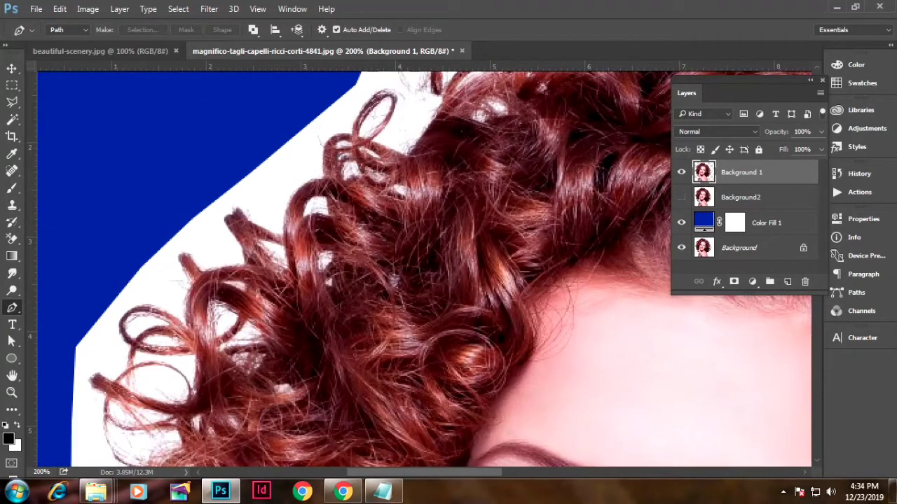
# Set up the Background Eraser with the Discontiguous limit and 50% tolerance
pyautogui.click(12, 239)
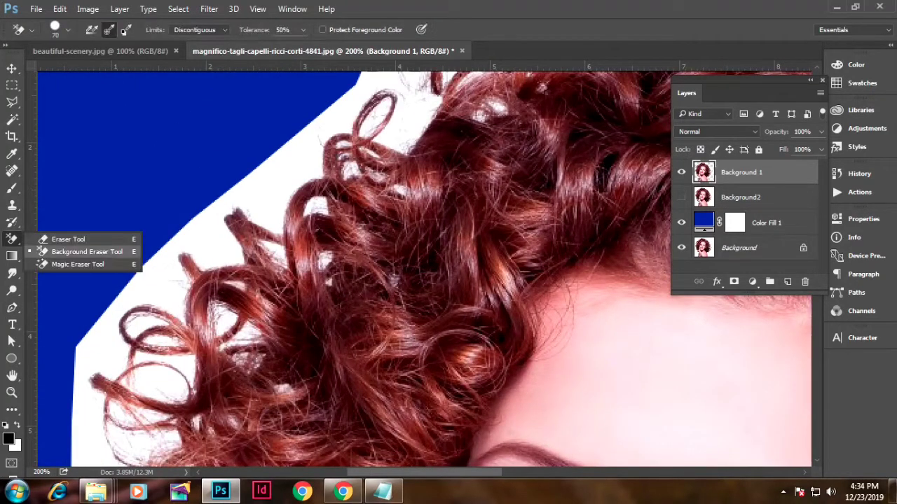
pyautogui.click(91, 252)
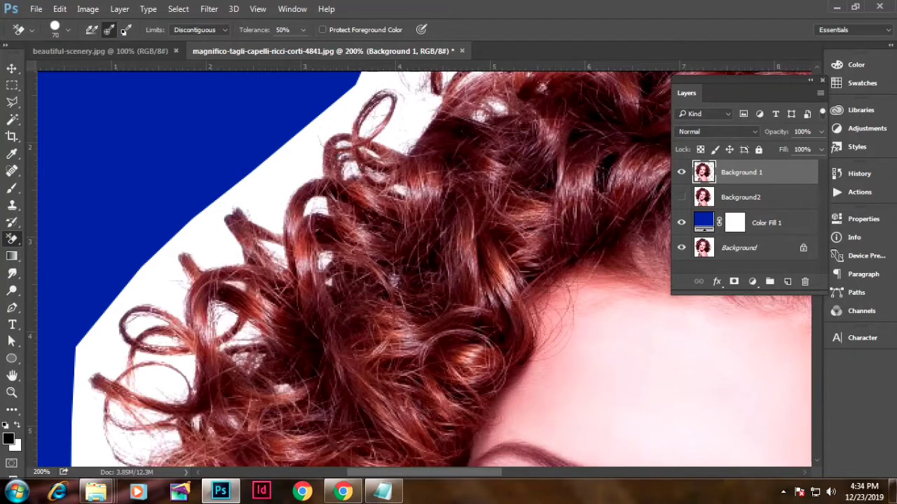
pyautogui.click(200, 29)
pyautogui.click(189, 41)
pyautogui.click(283, 30)
pyautogui.click(302, 30)
pyautogui.press('Return')
# Erase the white around the upper-left curls and along the curls' top edge
pyautogui.moveTo(319, 137)
pyautogui.mouseDown()
pyautogui.moveTo(280, 231)
pyautogui.moveTo(329, 266)
pyautogui.moveTo(352, 189)
pyautogui.mouseUp()
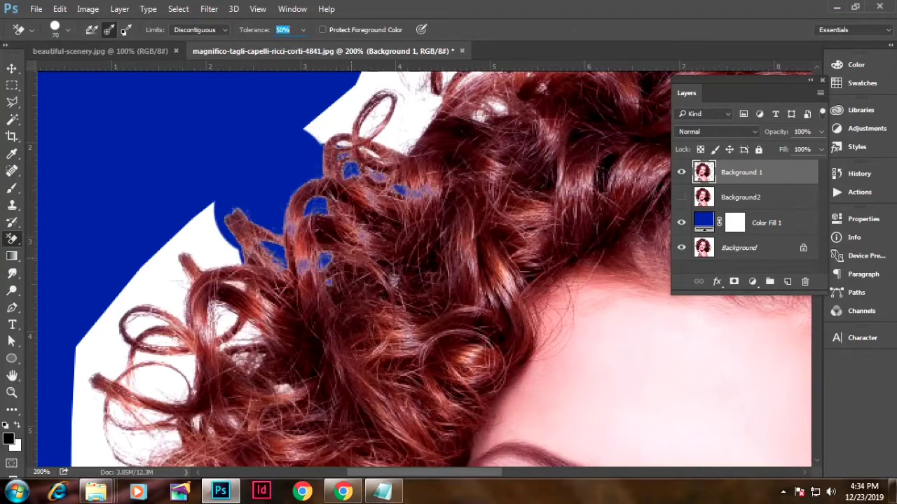
pyautogui.moveTo(393, 278); pyautogui.dragTo(296, 387)
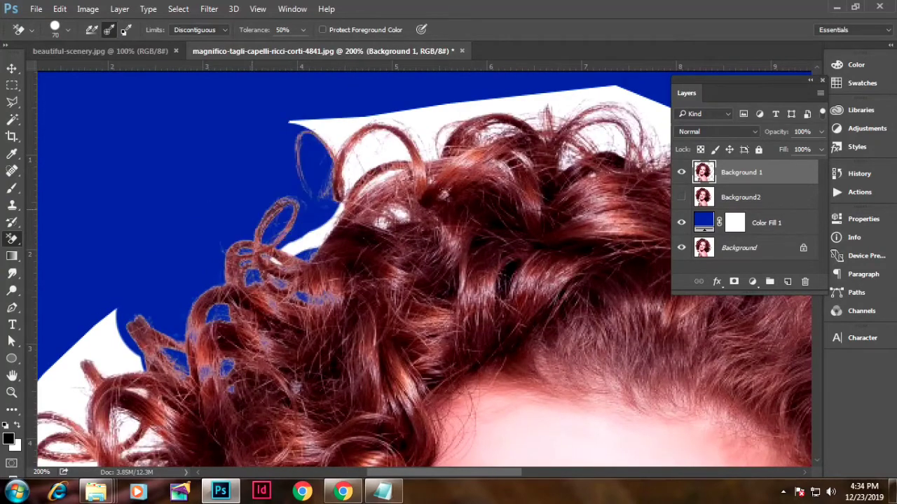
pyautogui.moveTo(316, 208)
pyautogui.mouseDown()
pyautogui.moveTo(407, 154)
pyautogui.moveTo(309, 123)
pyautogui.moveTo(320, 146)
pyautogui.mouseUp()
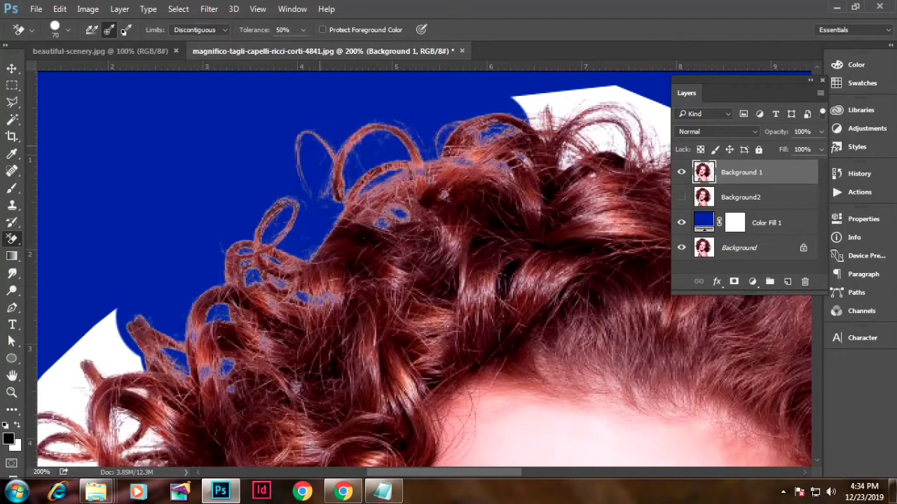
pyautogui.moveTo(631, 175); pyautogui.dragTo(295, 216)
pyautogui.moveTo(505, 252); pyautogui.dragTo(186, 147)
pyautogui.moveTo(420, 263)
pyautogui.mouseDown()
pyautogui.moveTo(470, 290)
pyautogui.moveTo(547, 284)
pyautogui.mouseUp()
# Erase the leftover white patches along the upper hair edge
pyautogui.moveTo(491, 315)
pyautogui.mouseDown()
pyautogui.moveTo(237, 180)
pyautogui.moveTo(377, 189)
pyautogui.moveTo(429, 230)
pyautogui.moveTo(588, 210)
pyautogui.mouseUp()
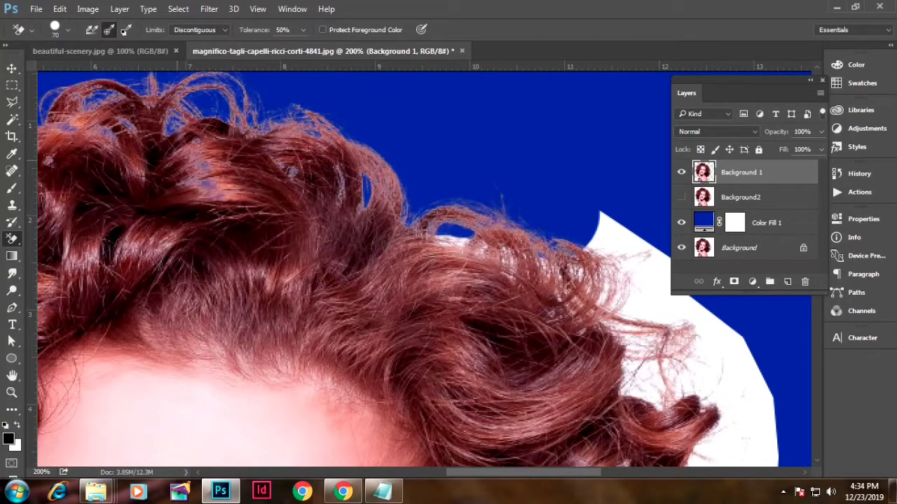
pyautogui.moveTo(435, 242)
pyautogui.mouseDown()
pyautogui.moveTo(546, 261)
pyautogui.moveTo(603, 224)
pyautogui.mouseUp()
pyautogui.moveTo(574, 259); pyautogui.dragTo(617, 322)
pyautogui.moveTo(616, 322)
pyautogui.mouseDown()
pyautogui.moveTo(225, 134)
pyautogui.moveTo(239, 190)
pyautogui.mouseUp()
pyautogui.moveTo(379, 256)
pyautogui.mouseDown()
pyautogui.moveTo(232, 99)
pyautogui.moveTo(308, 273)
pyautogui.mouseUp()
pyautogui.moveTo(308, 273); pyautogui.dragTo(238, 186)
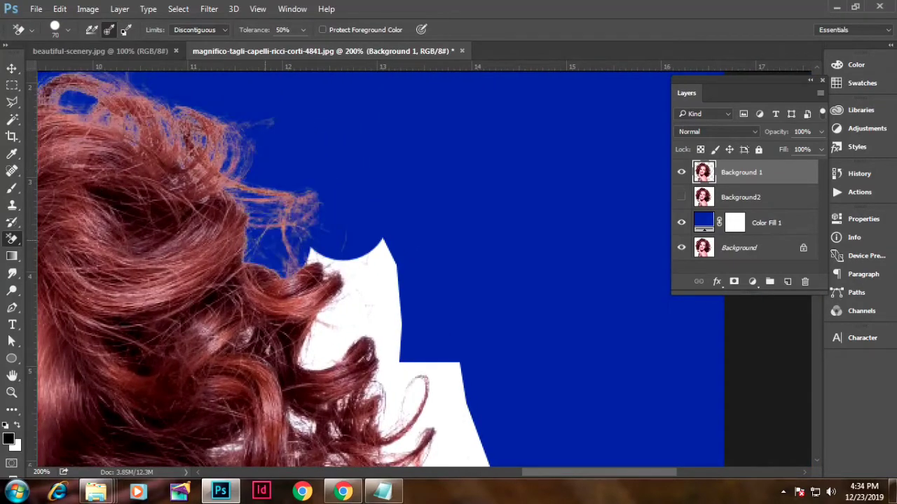
pyautogui.moveTo(336, 253)
pyautogui.mouseDown()
pyautogui.moveTo(315, 316)
pyautogui.moveTo(392, 246)
pyautogui.mouseUp()
# Erase the white patches at the upper right and right side of the hair
pyautogui.moveTo(392, 336); pyautogui.dragTo(384, 117)
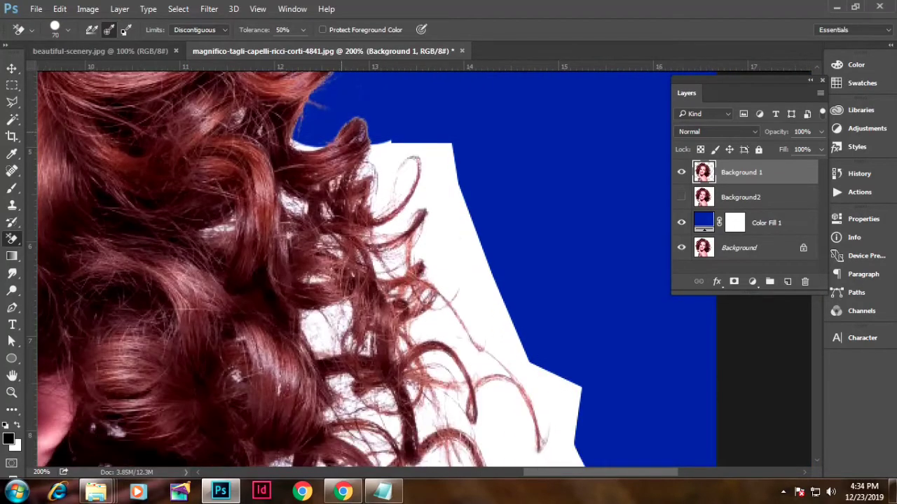
pyautogui.moveTo(448, 154); pyautogui.dragTo(237, 119)
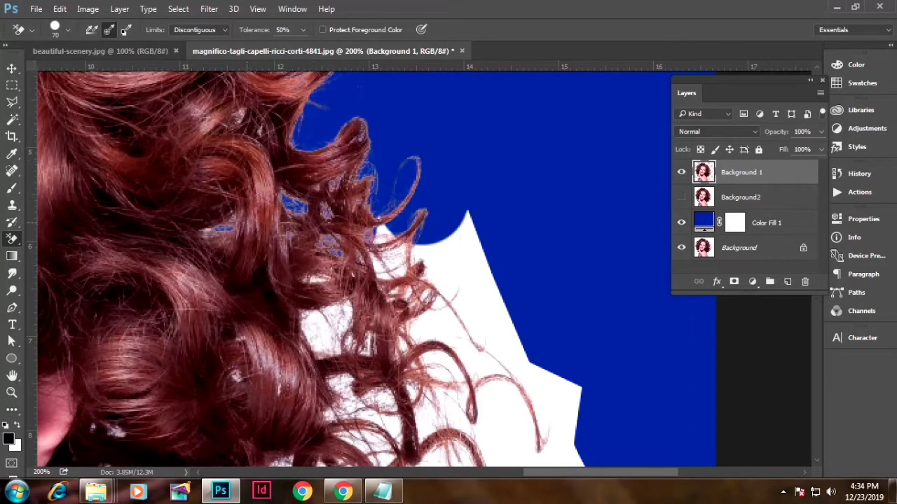
pyautogui.moveTo(435, 232); pyautogui.dragTo(329, 323)
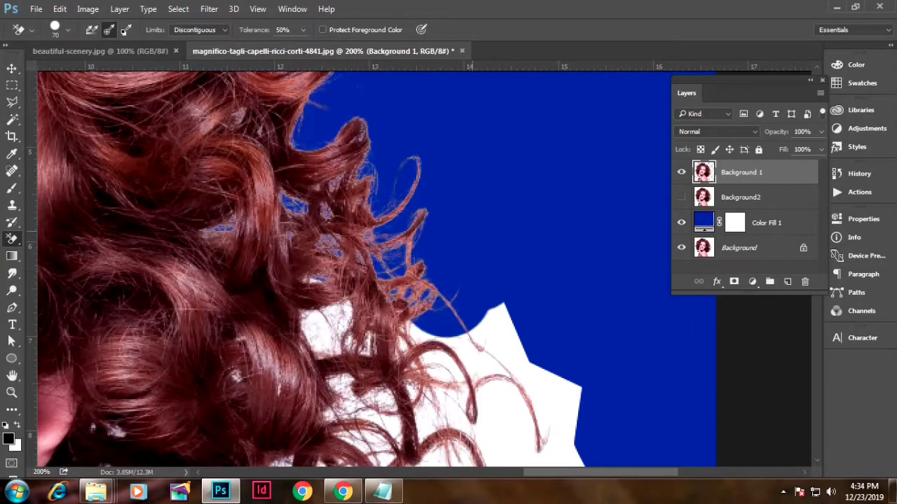
pyautogui.moveTo(418, 330); pyautogui.dragTo(397, 175)
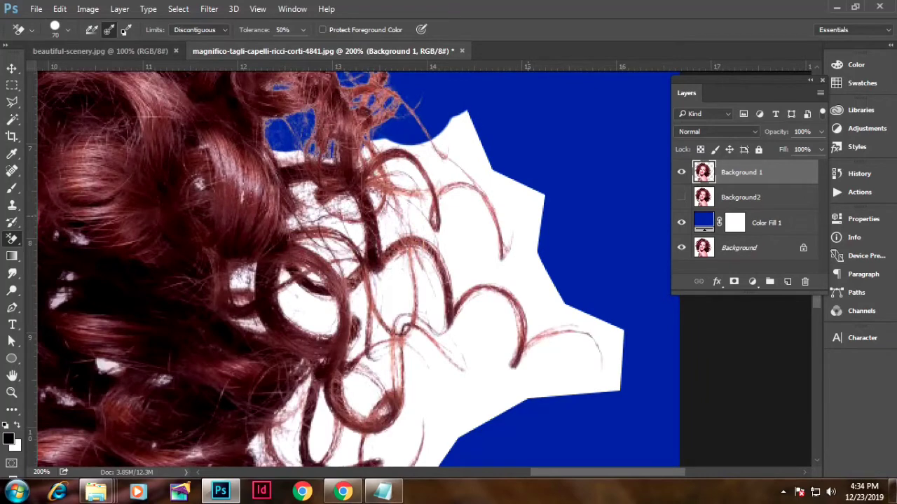
pyautogui.moveTo(519, 224)
pyautogui.mouseDown()
pyautogui.moveTo(378, 147)
pyautogui.moveTo(568, 358)
pyautogui.mouseUp()
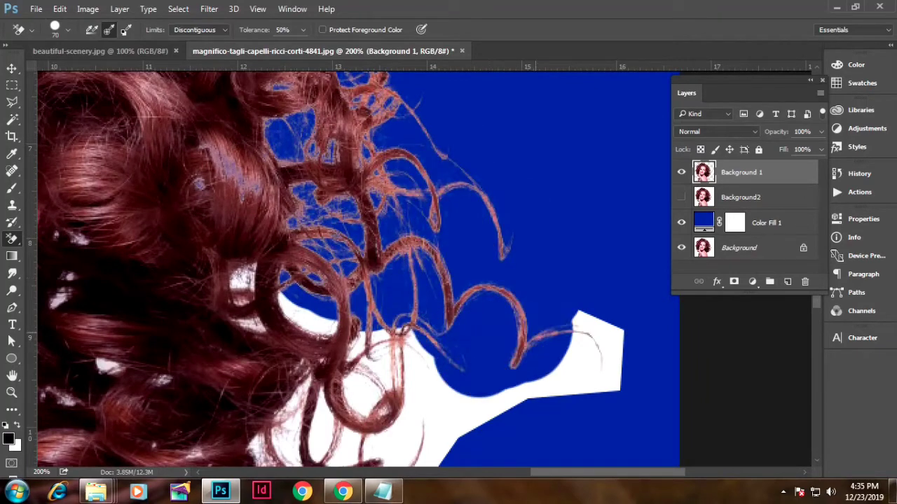
pyautogui.moveTo(491, 392); pyautogui.dragTo(617, 350)
# Erase the white along the curls and the gaps among the lower curls
pyautogui.scroll(-3, 350, 266)
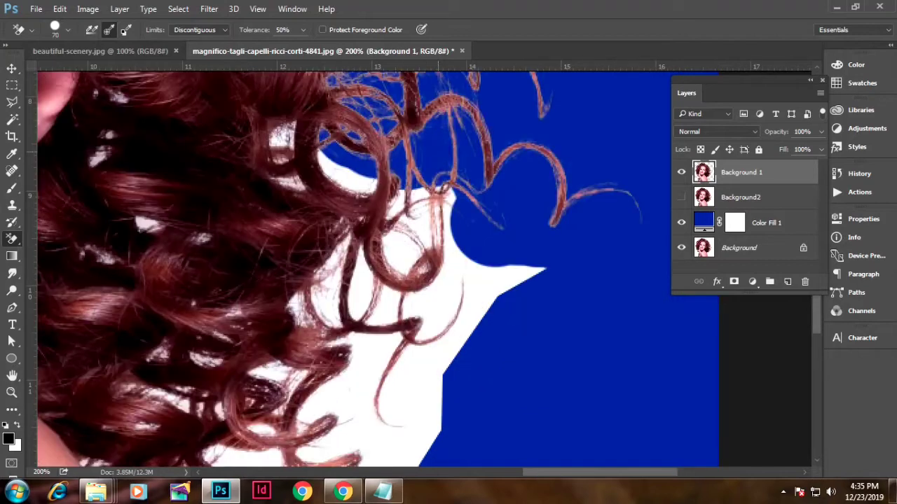
pyautogui.moveTo(539, 274); pyautogui.dragTo(150, 225)
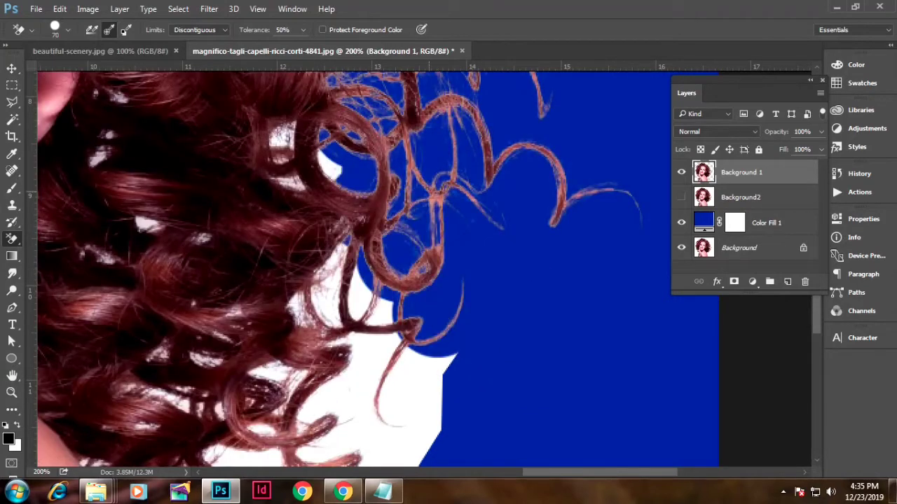
pyautogui.click(143, 223)
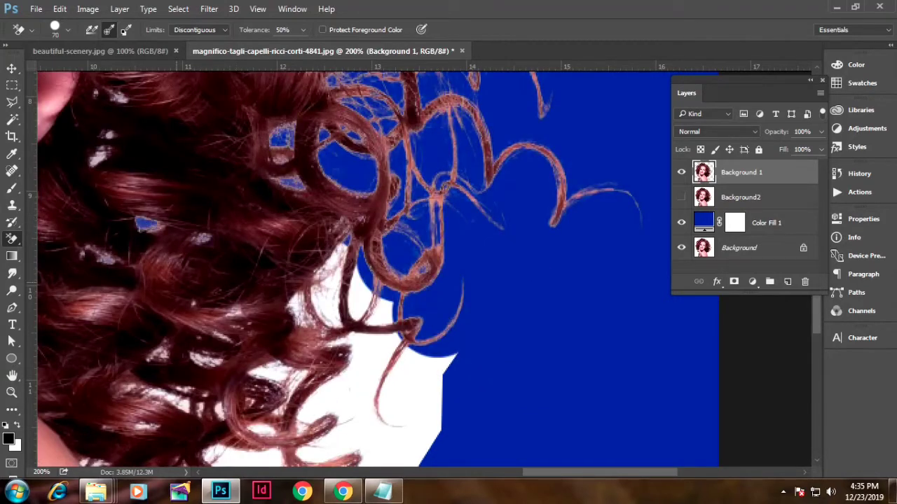
pyautogui.hotkey('ctrl', '-')
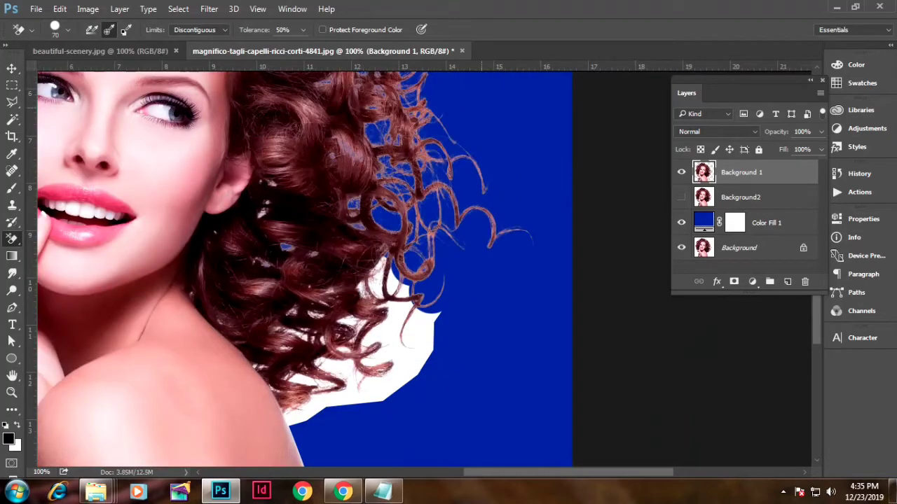
pyautogui.moveTo(433, 336); pyautogui.dragTo(370, 266)
pyautogui.moveTo(299, 335)
pyautogui.mouseDown()
pyautogui.moveTo(316, 315)
pyautogui.moveTo(351, 323)
pyautogui.moveTo(337, 364)
pyautogui.moveTo(414, 364)
pyautogui.moveTo(385, 393)
pyautogui.mouseUp()
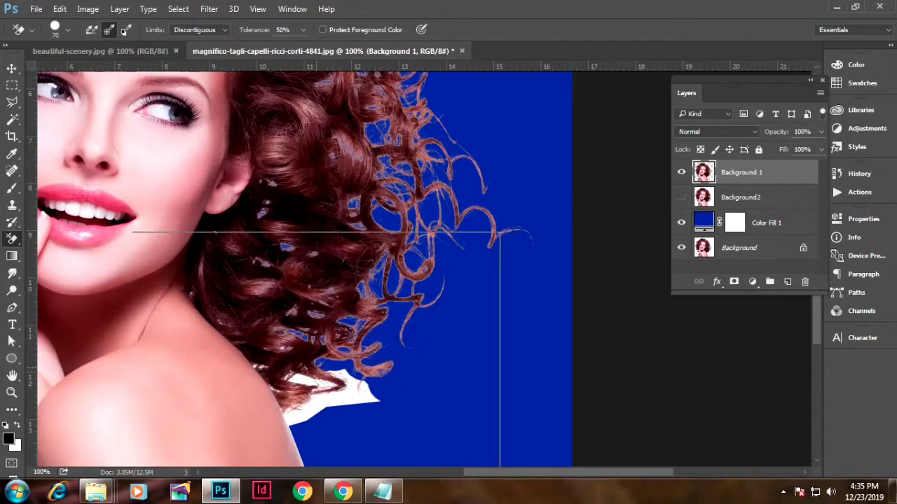
# Erase the white patches beside and below the lower curls
pyautogui.scroll(3, 500, 232)
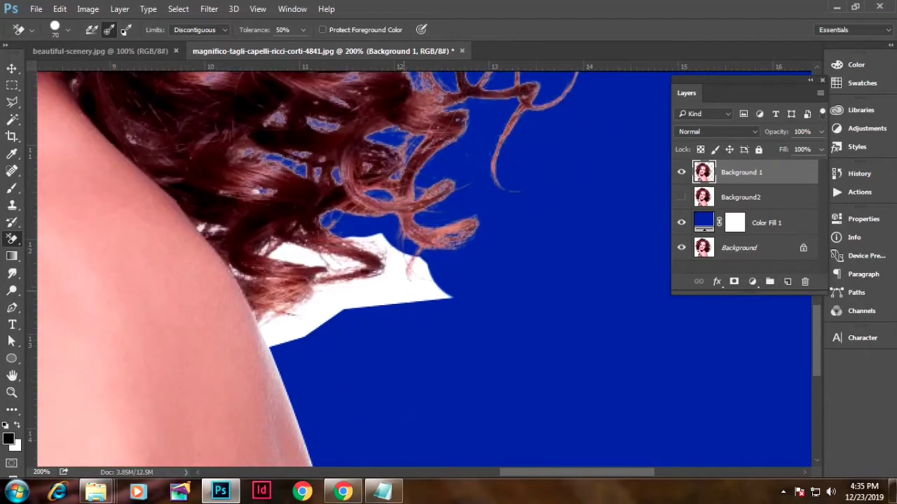
pyautogui.moveTo(442, 287); pyautogui.dragTo(267, 252)
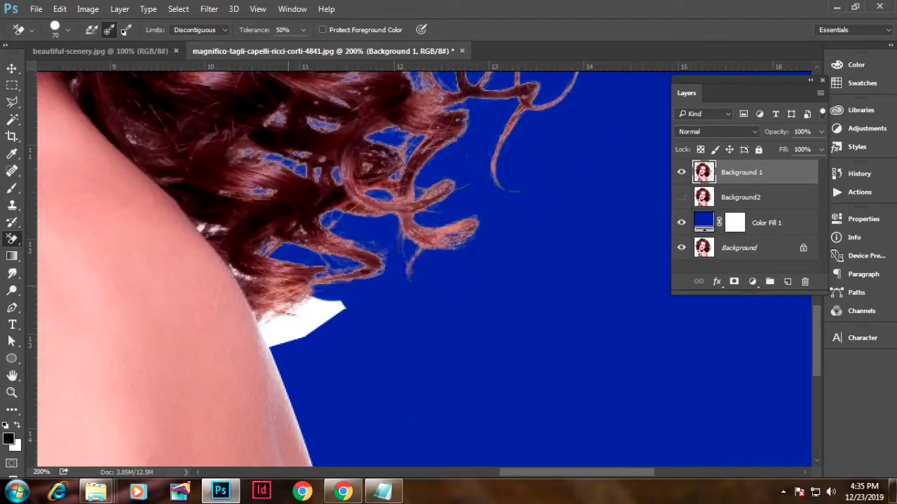
pyautogui.scroll(1, 289, 206)
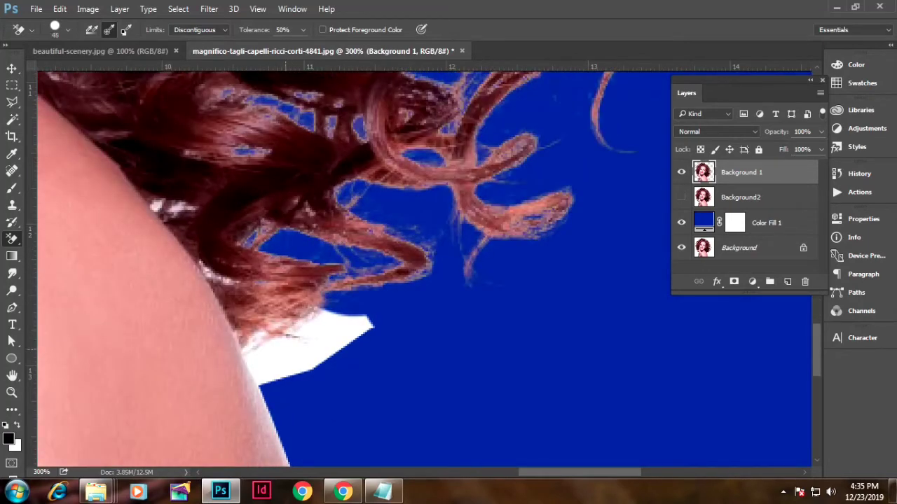
pyautogui.moveTo(288, 332); pyautogui.dragTo(249, 358)
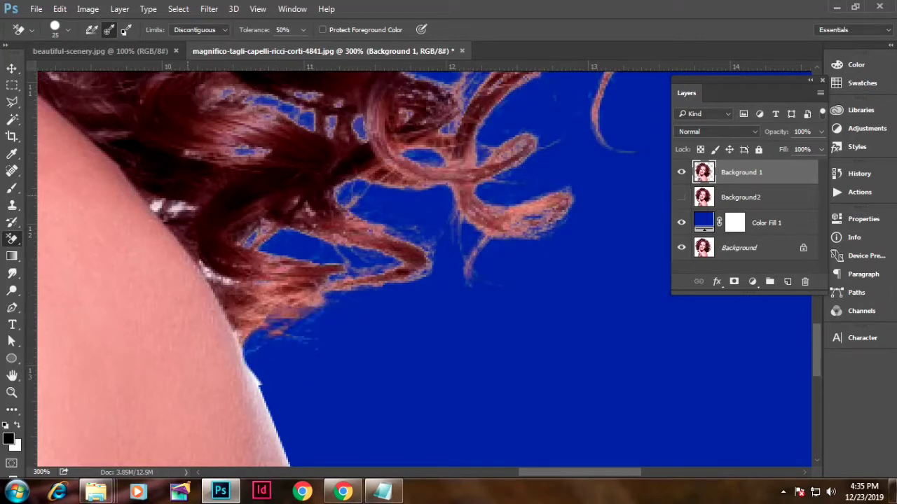
# Lower the eraser tolerance to 18%, undoing the failed shoulder-edge strokes
pyautogui.click(171, 211)
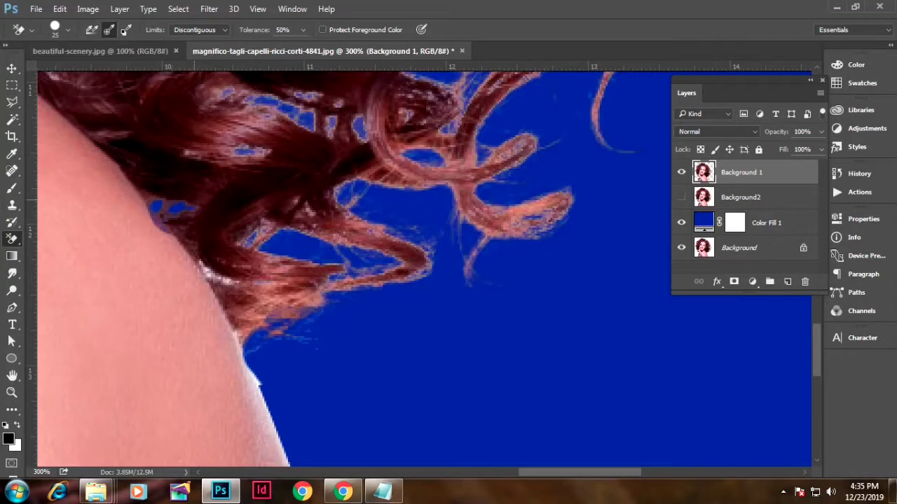
pyautogui.hotkey('ctrl', 'z')
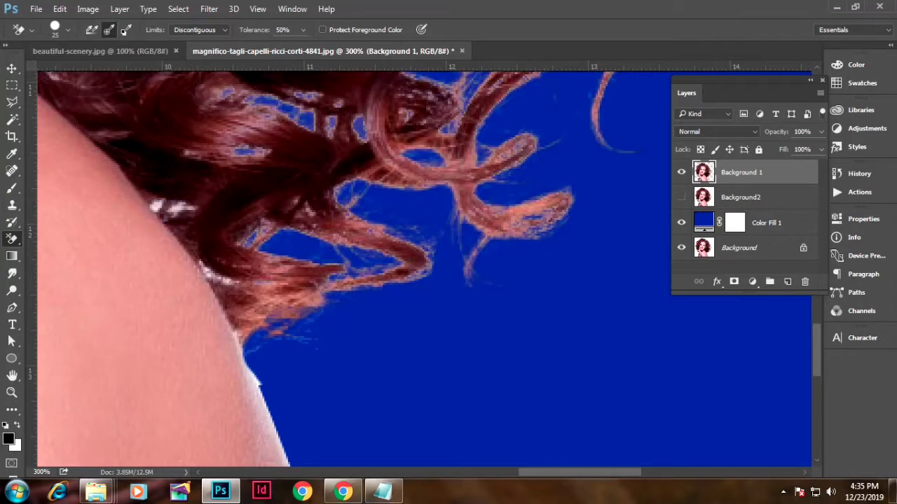
pyautogui.doubleClick(282, 30)
pyautogui.write('18')
pyautogui.moveTo(160, 208); pyautogui.dragTo(255, 382)
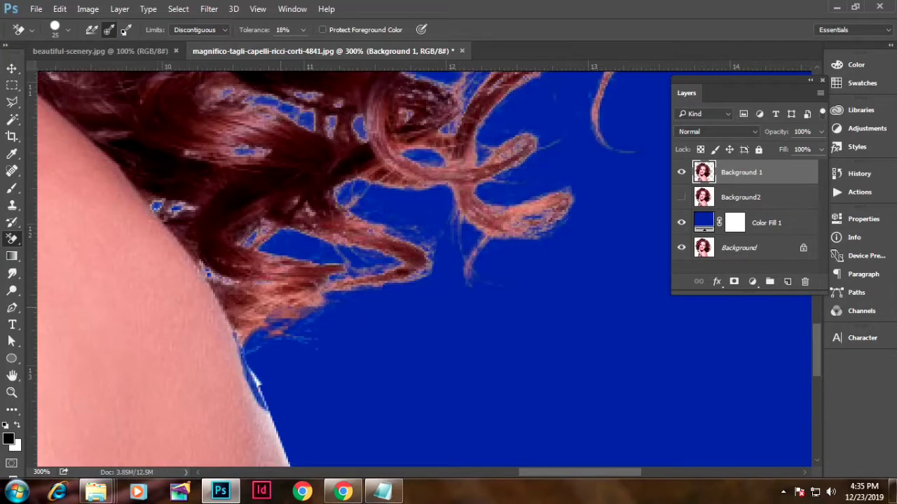
pyautogui.hotkey('ctrl', 'z')
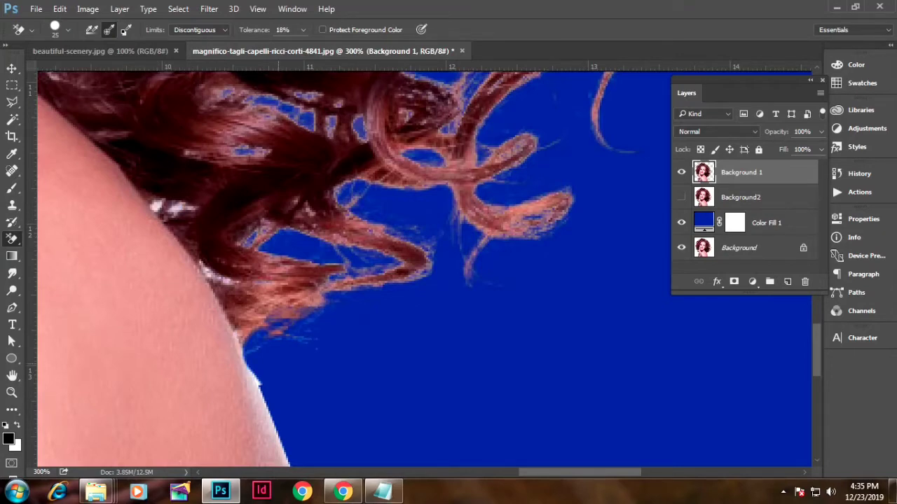
# Erase the remaining white specks among the curls and along the skin edge
pyautogui.scroll(2, 152, 227)
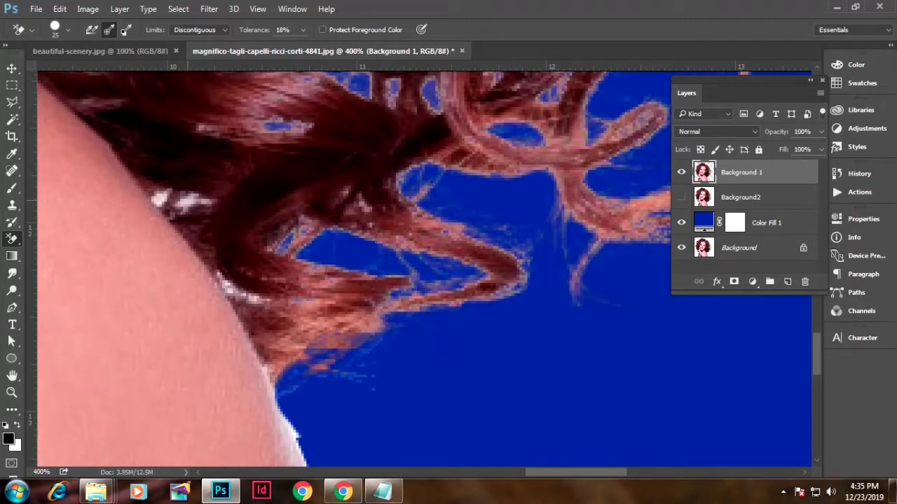
pyautogui.moveTo(160, 200); pyautogui.dragTo(186, 202)
pyautogui.moveTo(229, 284); pyautogui.dragTo(248, 298)
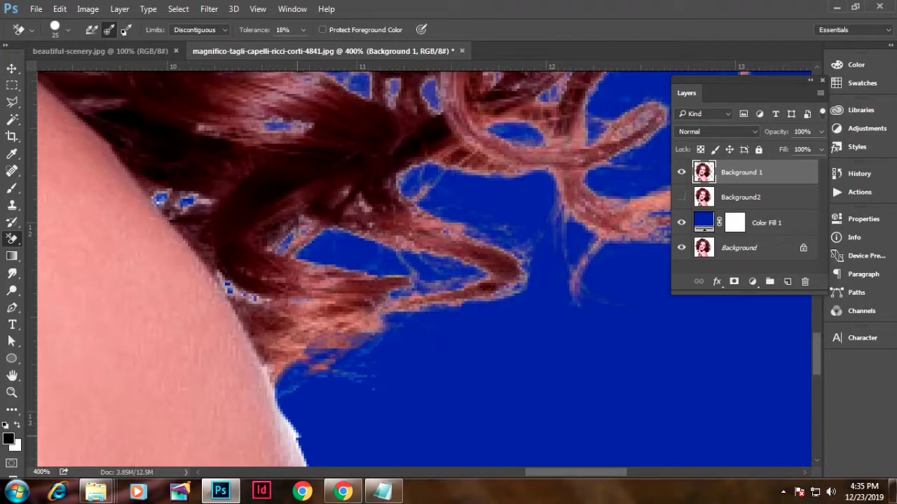
pyautogui.moveTo(298, 421); pyautogui.dragTo(293, 463)
# Zoom in on the upper-left hair, enlarge the eraser brush, and set tolerance to 50%
pyautogui.hotkey('ctrl', '0')
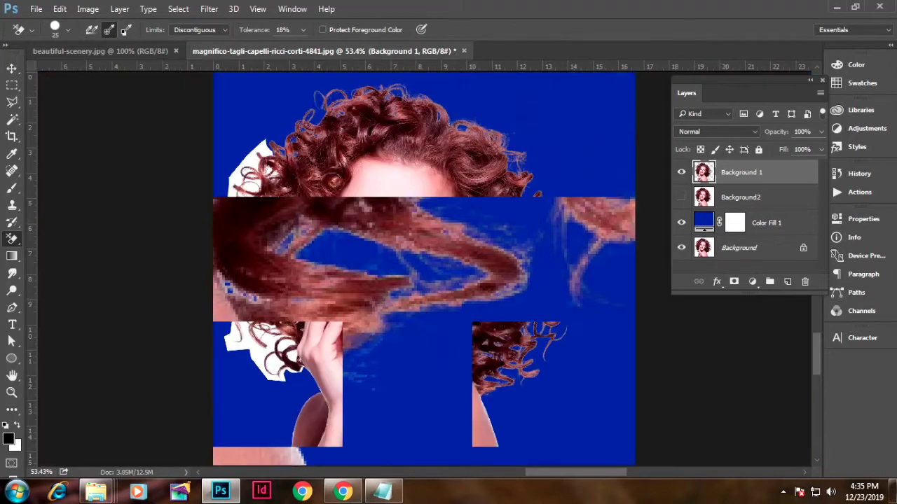
pyautogui.hotkey('ctrl', '1')
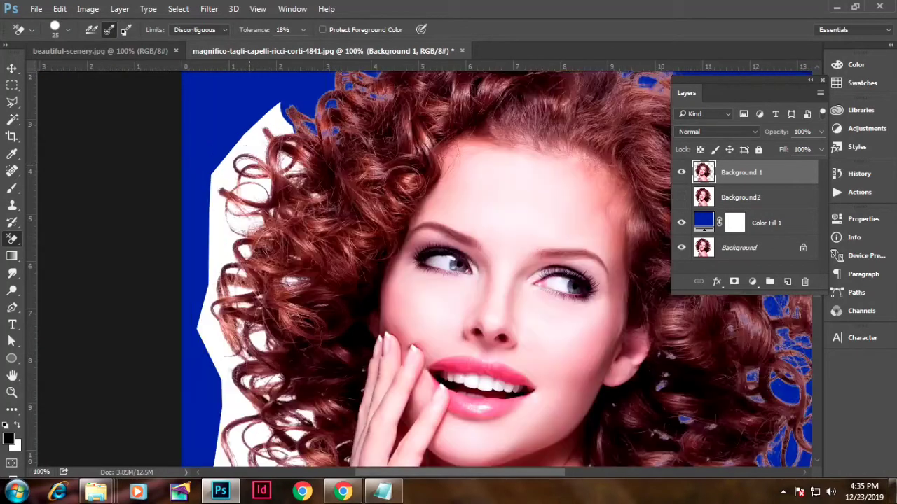
pyautogui.press(']')
pyautogui.press(']')
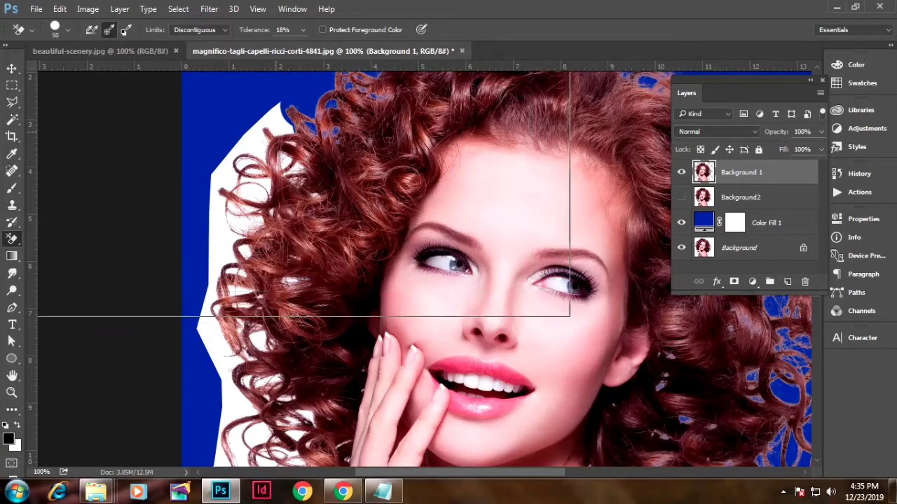
pyautogui.hotkey('ctrl', '+')
pyautogui.hotkey('ctrl', '+')
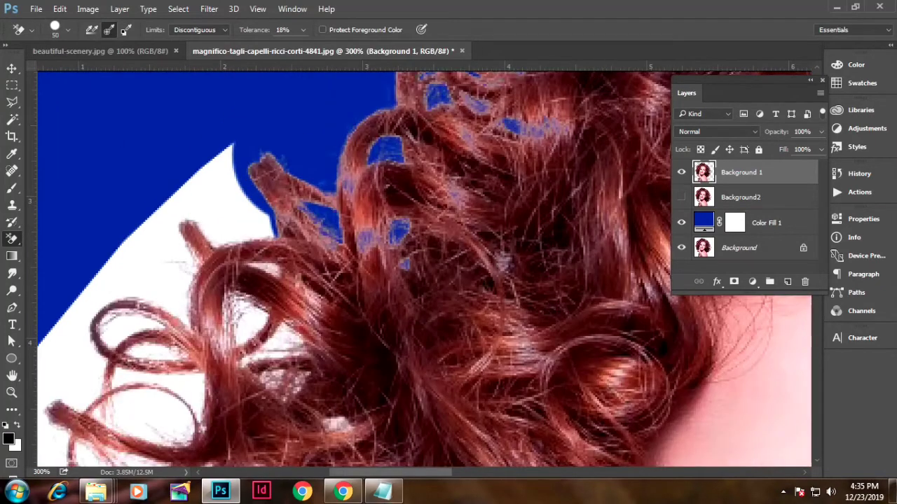
pyautogui.press('Return')
pyautogui.write('50')
# Erase the white strips around the upper-left curls and left hair edge
pyautogui.moveTo(238, 161)
pyautogui.mouseDown()
pyautogui.moveTo(182, 252)
pyautogui.moveTo(267, 270)
pyautogui.moveTo(273, 343)
pyautogui.mouseUp()
pyautogui.hotkey('ctrl', '-')
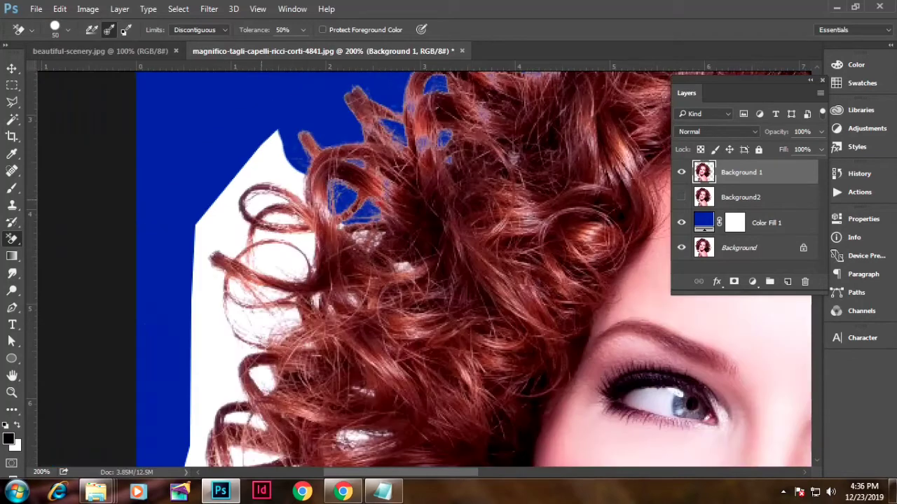
pyautogui.moveTo(231, 175)
pyautogui.mouseDown()
pyautogui.moveTo(308, 259)
pyautogui.moveTo(399, 269)
pyautogui.moveTo(350, 301)
pyautogui.mouseUp()
pyautogui.moveTo(293, 313); pyautogui.dragTo(277, 269)
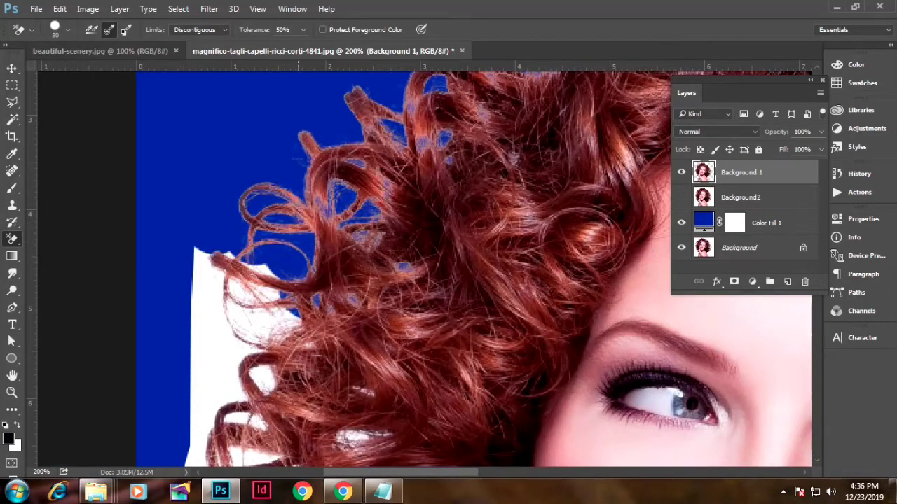
pyautogui.scroll(-5, 421, 280)
pyautogui.moveTo(210, 231)
pyautogui.mouseDown()
pyautogui.moveTo(200, 201)
pyautogui.moveTo(252, 196)
pyautogui.moveTo(238, 238)
pyautogui.mouseUp()
pyautogui.moveTo(224, 308)
pyautogui.mouseDown()
pyautogui.moveTo(189, 259)
pyautogui.moveTo(175, 325)
pyautogui.mouseUp()
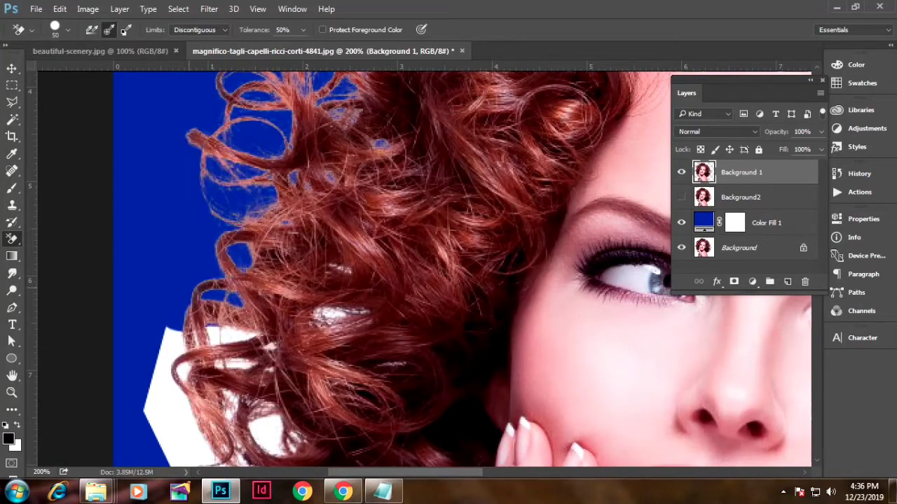
# Erase the white gaps between the left curls and the patches at lower left
pyautogui.scroll(-5, 420, 280)
pyautogui.moveTo(168, 245)
pyautogui.mouseDown()
pyautogui.moveTo(164, 133)
pyautogui.moveTo(308, 108)
pyautogui.mouseUp()
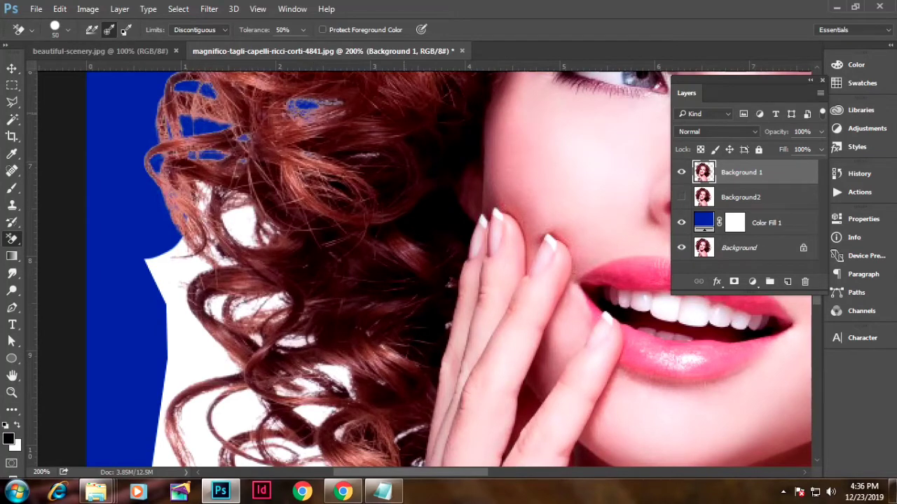
pyautogui.moveTo(259, 203)
pyautogui.mouseDown()
pyautogui.moveTo(238, 245)
pyautogui.moveTo(203, 189)
pyautogui.moveTo(162, 270)
pyautogui.mouseUp()
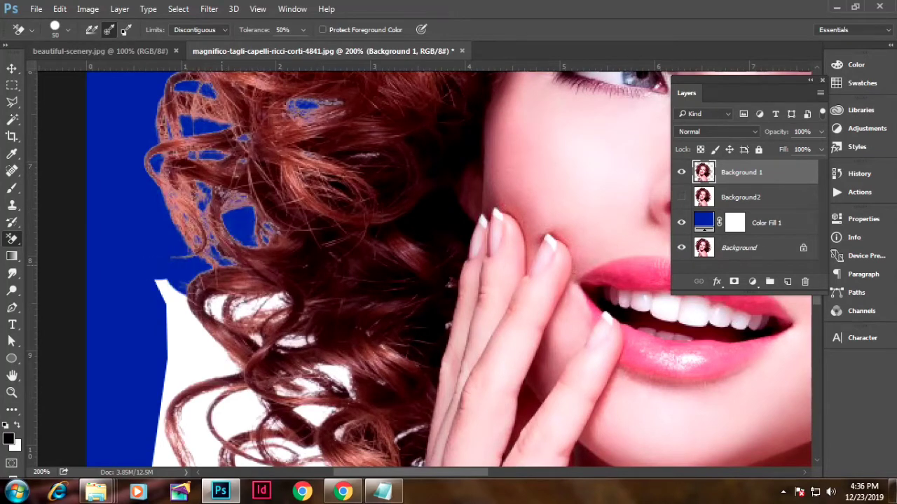
pyautogui.scroll(-3, 420, 266)
pyautogui.moveTo(182, 211); pyautogui.dragTo(210, 239)
pyautogui.moveTo(168, 161)
pyautogui.mouseDown()
pyautogui.moveTo(231, 273)
pyautogui.moveTo(161, 372)
pyautogui.moveTo(154, 359)
pyautogui.mouseUp()
pyautogui.moveTo(147, 400)
pyautogui.mouseDown()
pyautogui.moveTo(239, 354)
pyautogui.moveTo(266, 280)
pyautogui.moveTo(329, 252)
pyautogui.mouseUp()
pyautogui.scroll(-3, 421, 266)
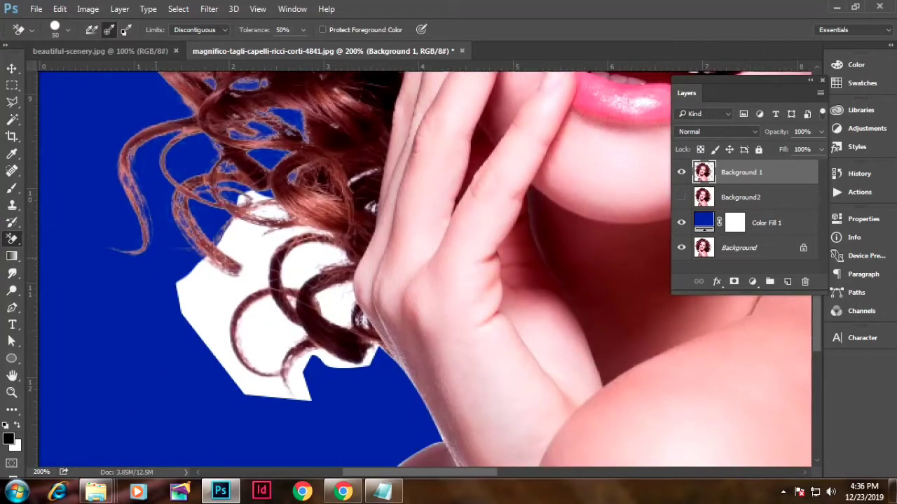
pyautogui.moveTo(182, 266)
pyautogui.mouseDown()
pyautogui.moveTo(231, 336)
pyautogui.moveTo(306, 396)
pyautogui.moveTo(322, 336)
pyautogui.moveTo(316, 259)
pyautogui.moveTo(238, 210)
pyautogui.moveTo(269, 315)
pyautogui.mouseUp()
# Erase the white patches near and left of the hand
pyautogui.moveTo(347, 309); pyautogui.dragTo(372, 261)
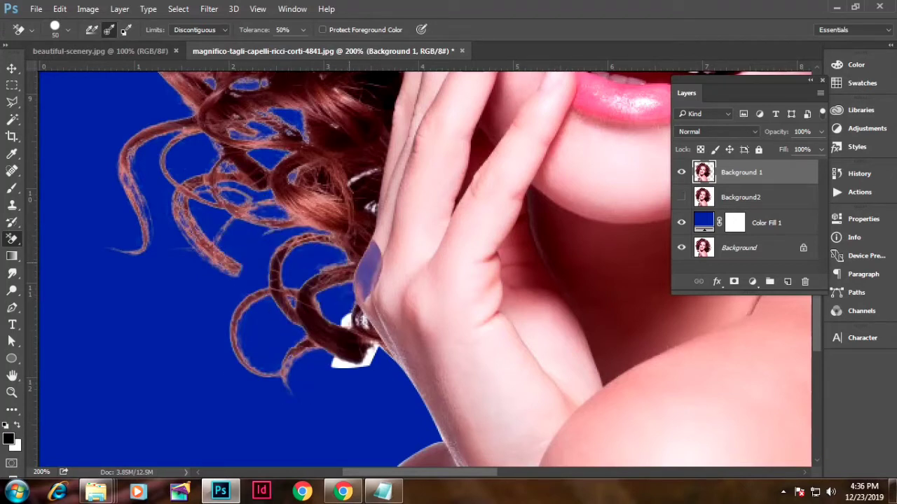
pyautogui.hotkey('ctrl', 'z')
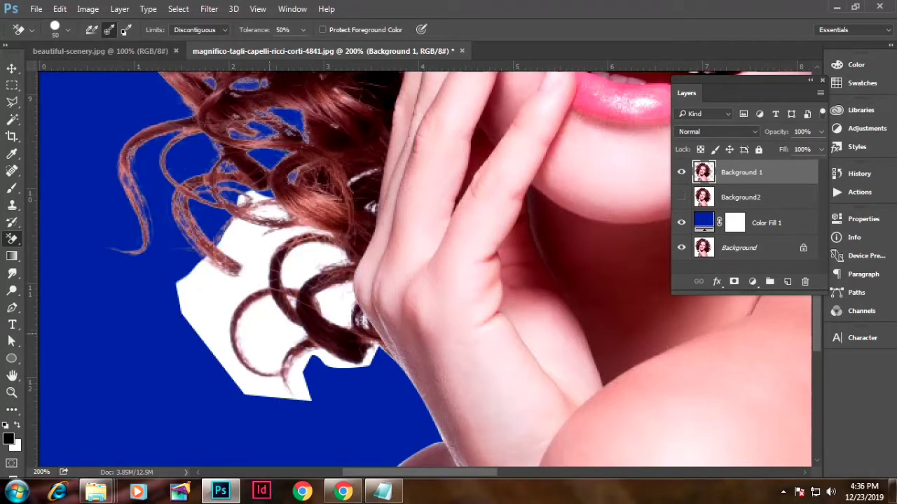
pyautogui.hotkey('ctrl', 'shift', 'z')
pyautogui.hotkey('ctrl', 'shift', 'z')
pyautogui.hotkey('ctrl', 'shift', 'z')
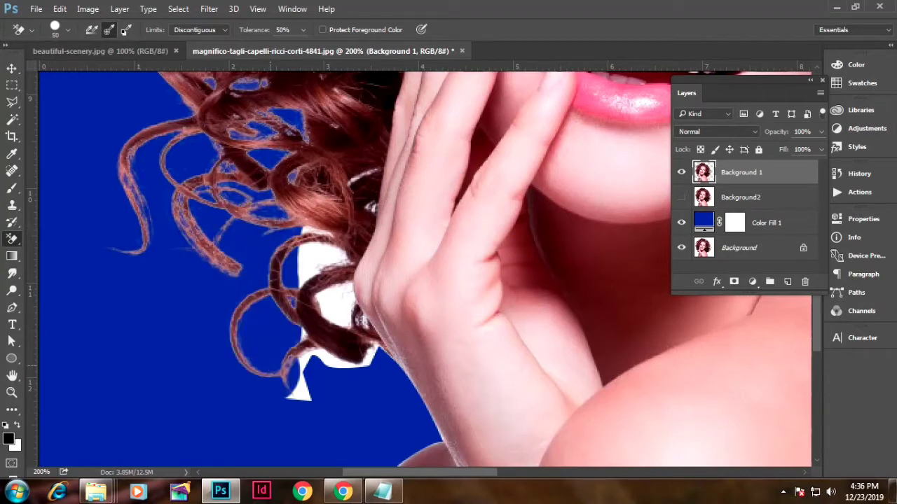
pyautogui.hotkey('ctrl', 'shift', 'z')
pyautogui.moveTo(287, 273); pyautogui.dragTo(314, 294)
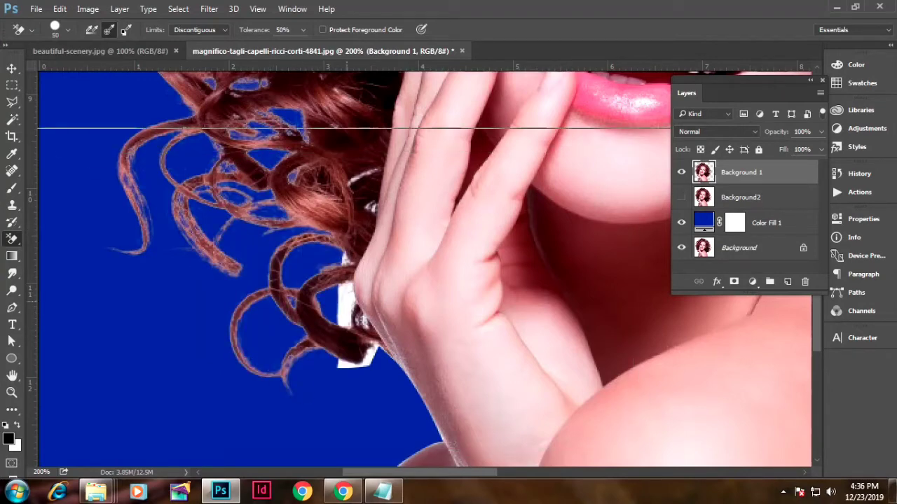
pyautogui.scroll(-3, 420, 266)
# At 400% zoom, 31% tolerance and a smaller brush, erase white beside the hand
pyautogui.hotkey('ctrl', '+')
pyautogui.hotkey('ctrl', '+')
pyautogui.click(302, 30)
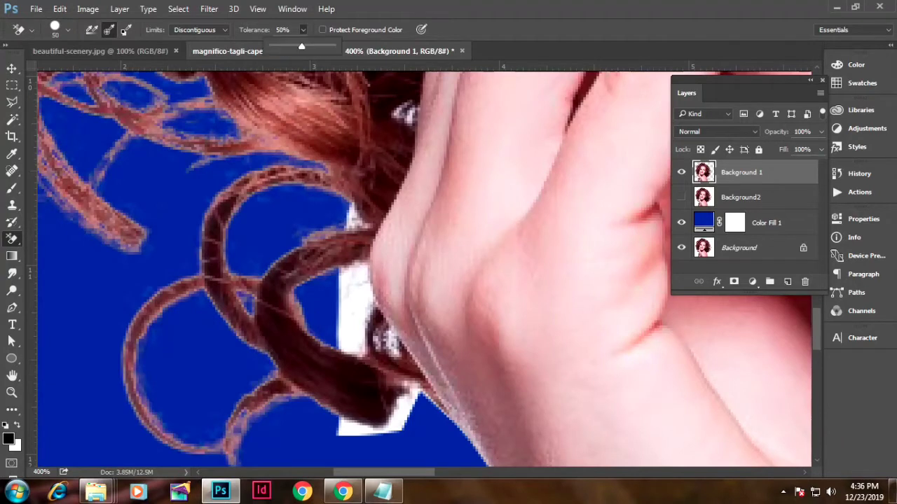
pyautogui.moveTo(301, 47); pyautogui.dragTo(287, 47)
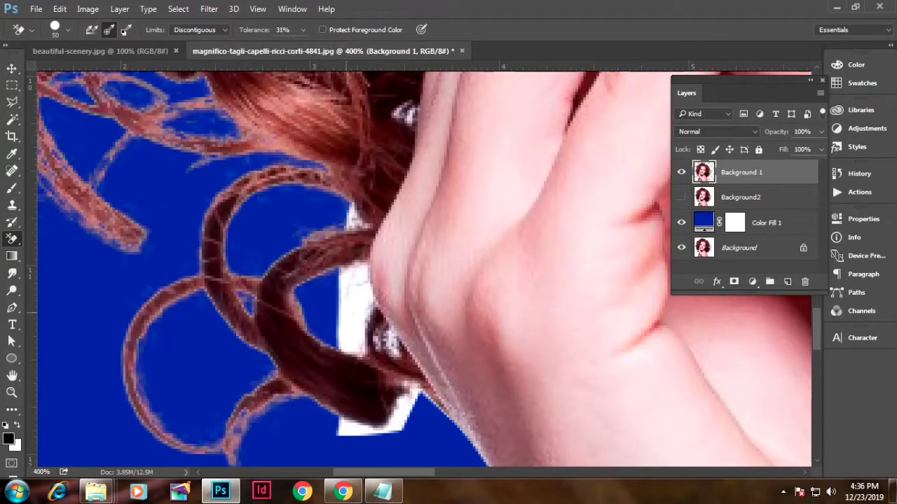
pyautogui.press('[')
pyautogui.press('[')
pyautogui.press('[')
pyautogui.press('[')
pyautogui.moveTo(350, 301)
pyautogui.mouseDown()
pyautogui.moveTo(361, 270)
pyautogui.moveTo(362, 350)
pyautogui.moveTo(397, 353)
pyautogui.mouseUp()
pyautogui.moveTo(393, 393)
pyautogui.mouseDown()
pyautogui.moveTo(410, 417)
pyautogui.moveTo(339, 429)
pyautogui.mouseUp()
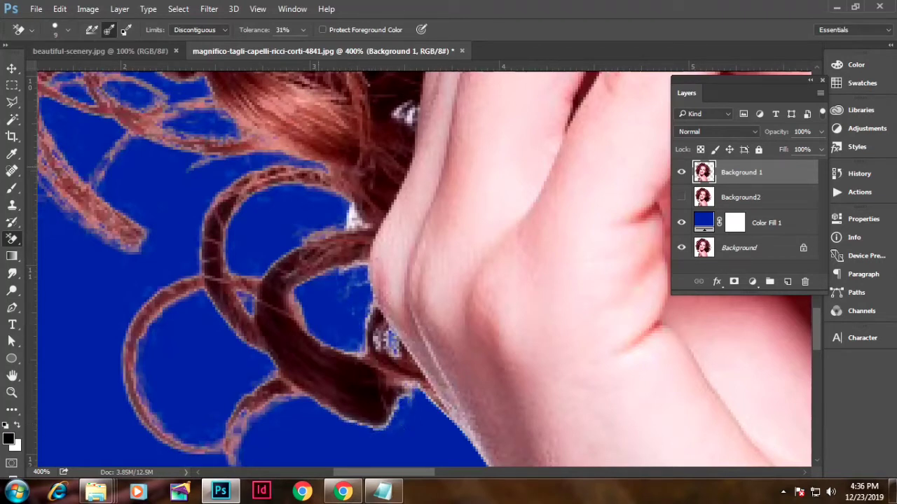
# At 46% tolerance, erase the white fringe along the lower hair and skin edge
pyautogui.write('46')
pyautogui.moveTo(354, 203)
pyautogui.mouseDown()
pyautogui.moveTo(337, 231)
pyautogui.moveTo(386, 347)
pyautogui.moveTo(350, 352)
pyautogui.mouseUp()
pyautogui.moveTo(393, 384)
pyautogui.mouseDown()
pyautogui.moveTo(415, 413)
pyautogui.moveTo(382, 425)
pyautogui.moveTo(280, 397)
pyautogui.mouseUp()
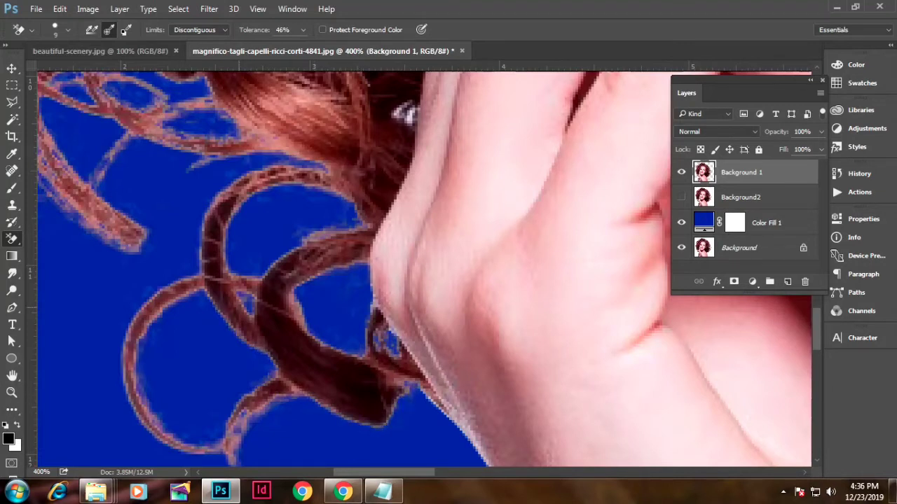
pyautogui.moveTo(398, 112); pyautogui.dragTo(422, 115)
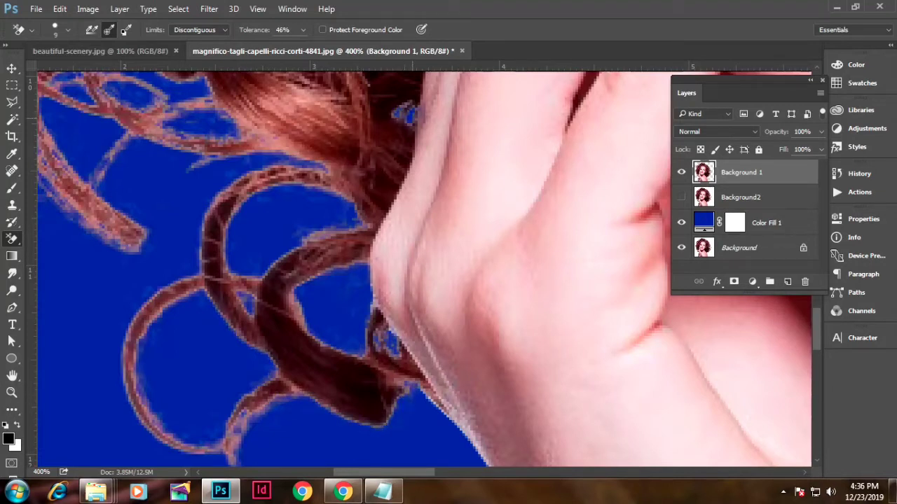
pyautogui.hotkey('ctrl', 'z')
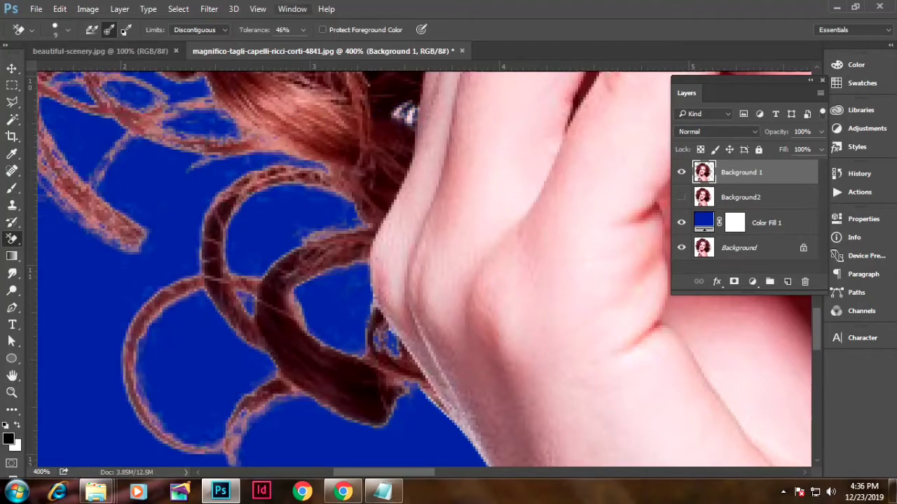
# At 30% tolerance, erase the white highlight at the hair edge, then view the image at 50%
pyautogui.click(303, 29)
pyautogui.moveTo(301, 46); pyautogui.dragTo(291, 46)
pyautogui.press('Return')
pyautogui.press('[')
pyautogui.moveTo(409, 115); pyautogui.dragTo(394, 115)
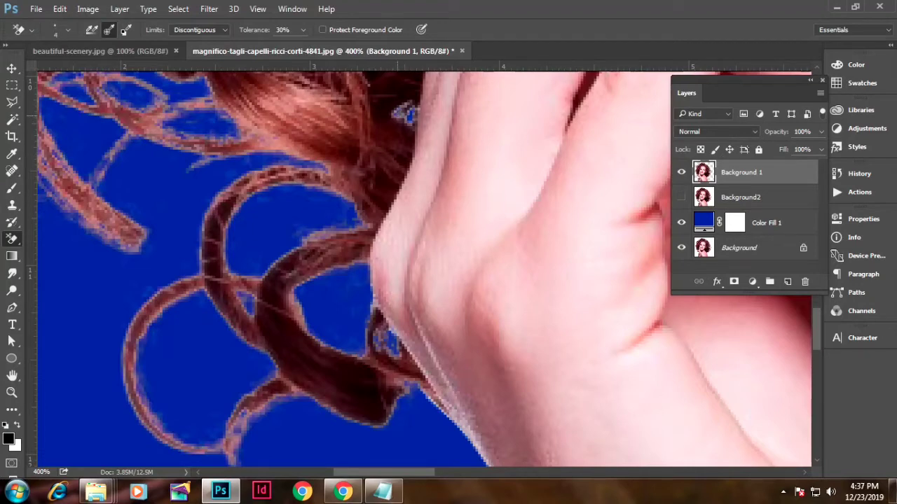
pyautogui.hotkey('ctrl', '0')
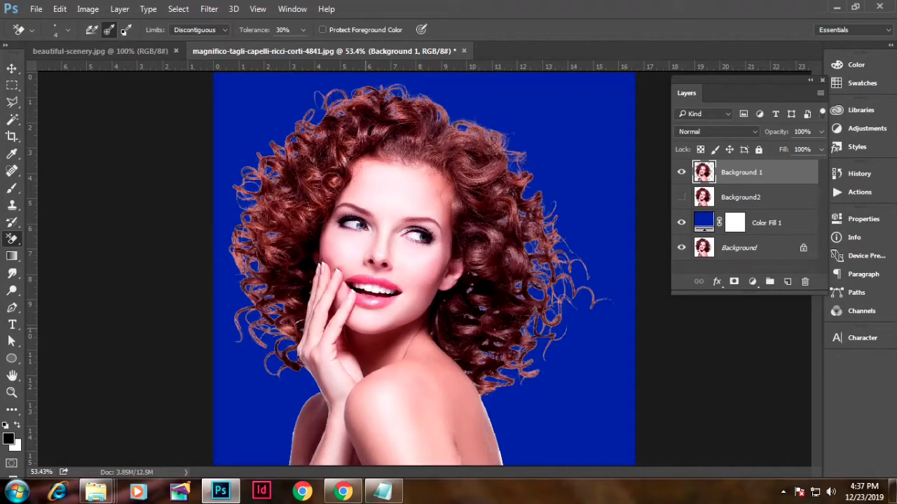
pyautogui.hotkey('ctrl', '-')
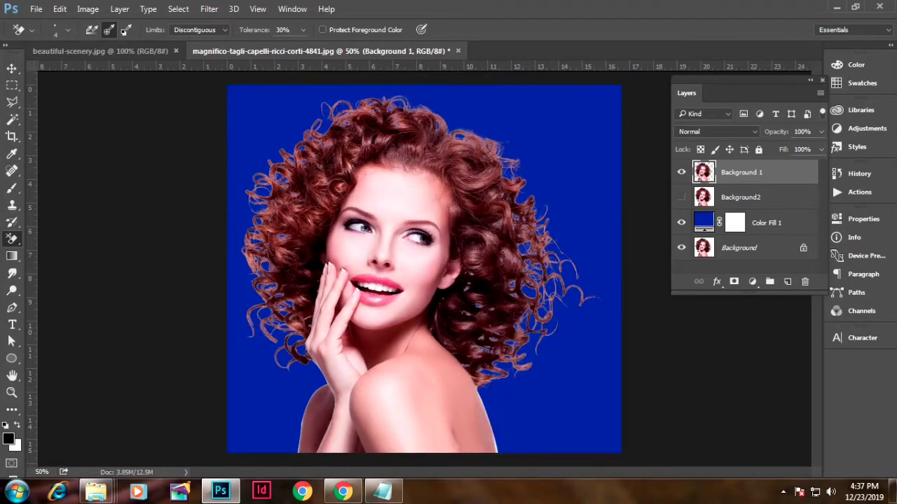
pyautogui.press('v')
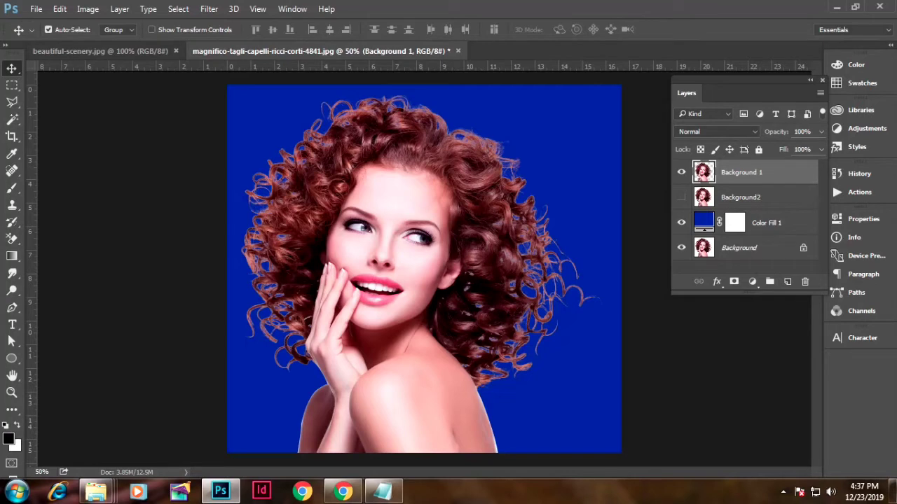
# Type 'Press Ctrl with Click' as a new Instructions line and return to Photoshop
pyautogui.click(383, 491)
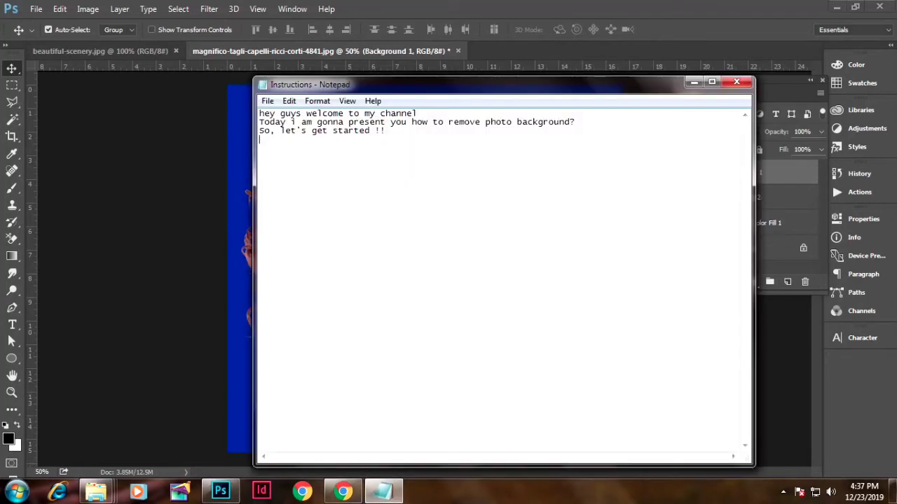
pyautogui.write('Pre')
pyautogui.write('es')
pyautogui.press('BackSpace')
pyautogui.press('BackSpace')
pyautogui.write('s ')
pyautogui.write('Ctrl with Cl')
pyautogui.write('ick')
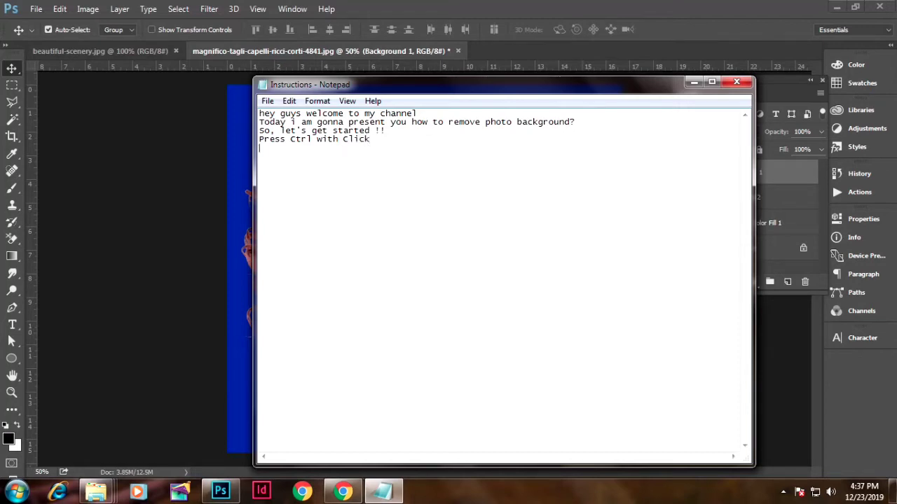
pyautogui.hotkey('alt', 'Tab')
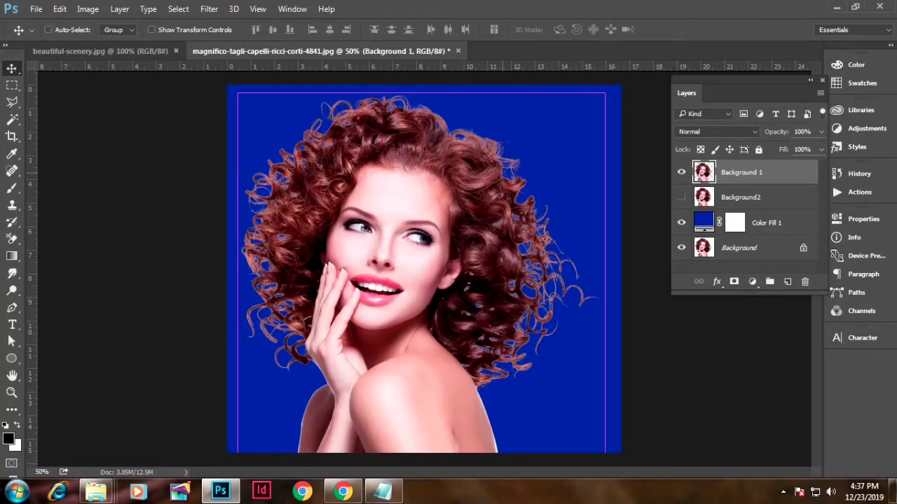
# Mask Background2 with Background 1's cutout selection and note 'In mask alt with click'
pyautogui.keyDown('ctrl'); pyautogui.click(703, 172); pyautogui.keyUp('ctrl')
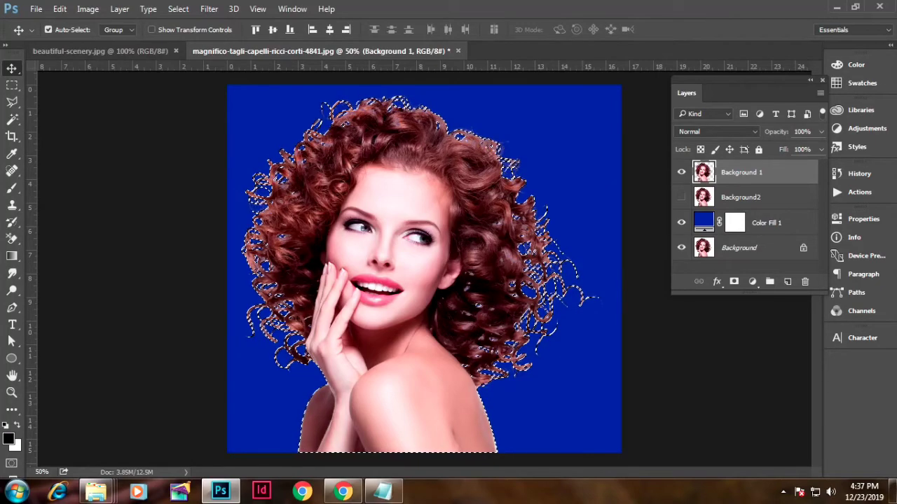
pyautogui.click(681, 172)
pyautogui.click(741, 196)
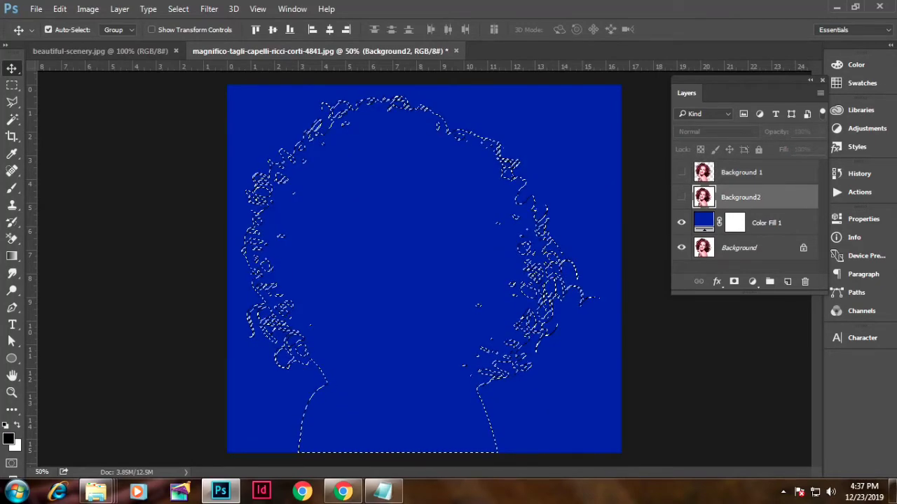
pyautogui.click(681, 197)
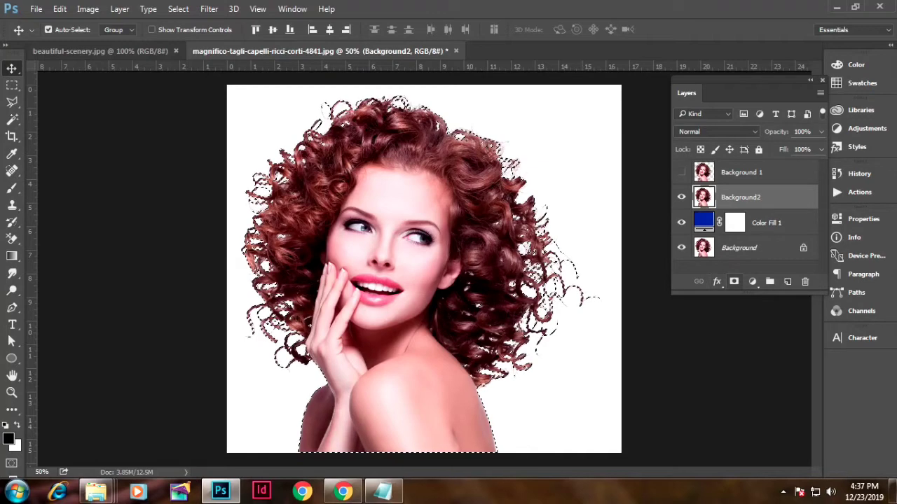
pyautogui.click(733, 281)
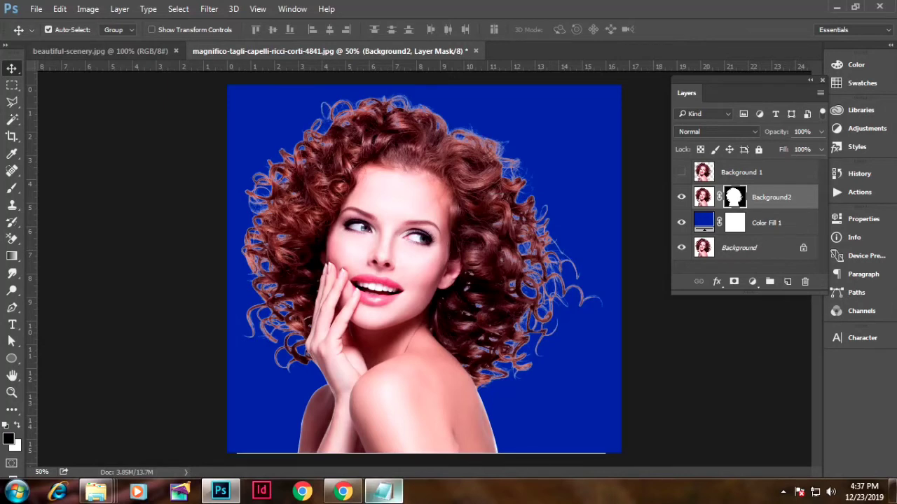
pyautogui.click(383, 490)
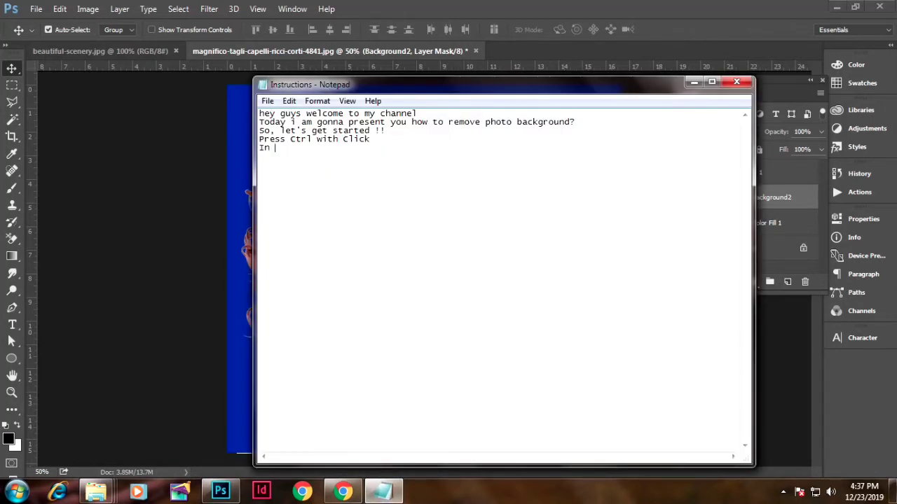
pyautogui.write('mask alt ')
pyautogui.write('with click')
# View Background2's mask alone, then step back to the masked woman over blue
pyautogui.click(383, 490)
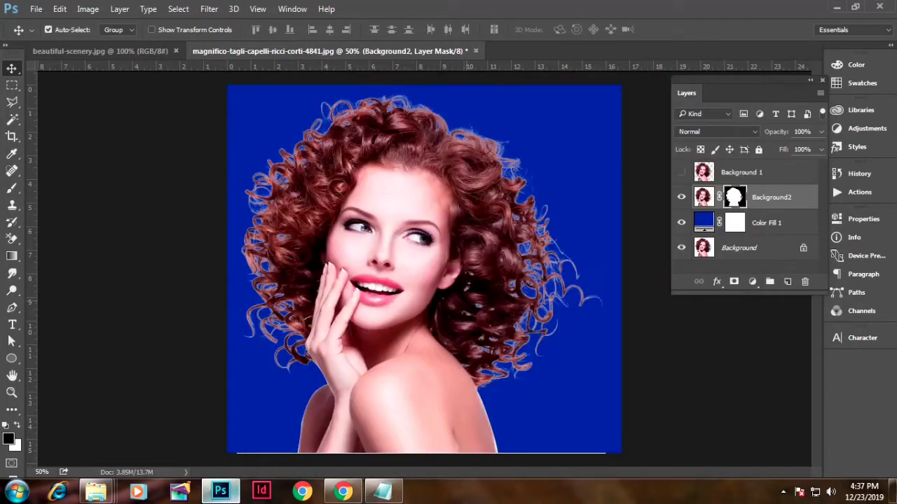
pyautogui.keyDown('alt'); pyautogui.click(735, 197); pyautogui.keyUp('alt')
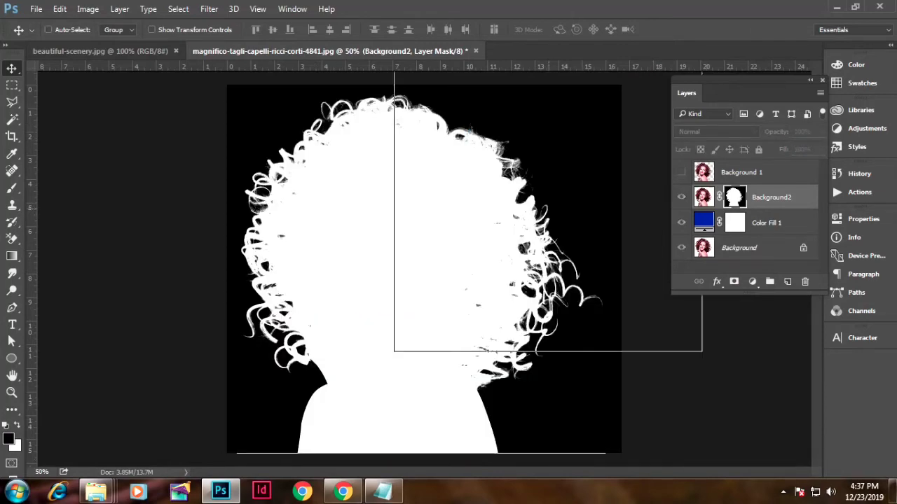
pyautogui.hotkey('ctrl', '+')
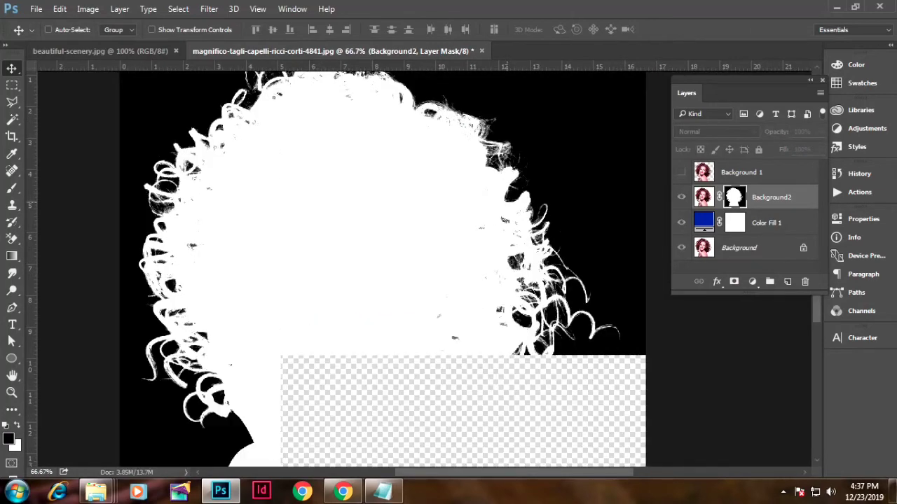
pyautogui.press('ctrl')
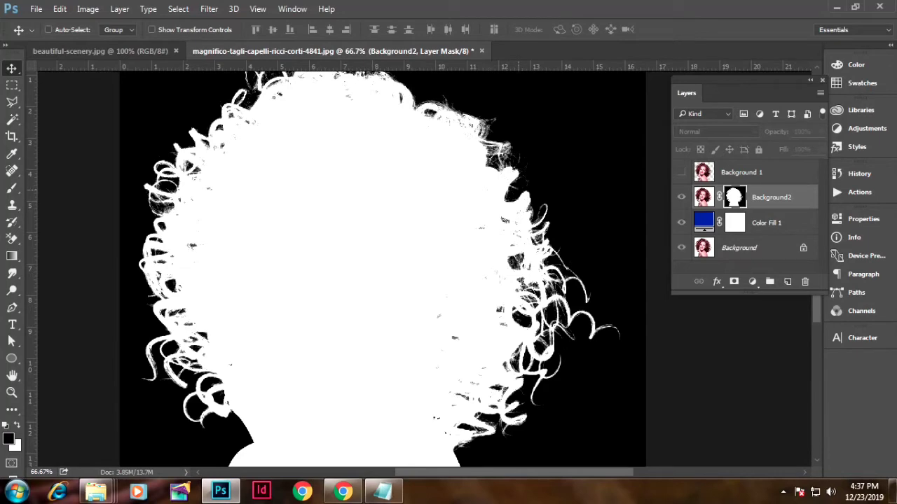
pyautogui.hotkey('alt', '[')
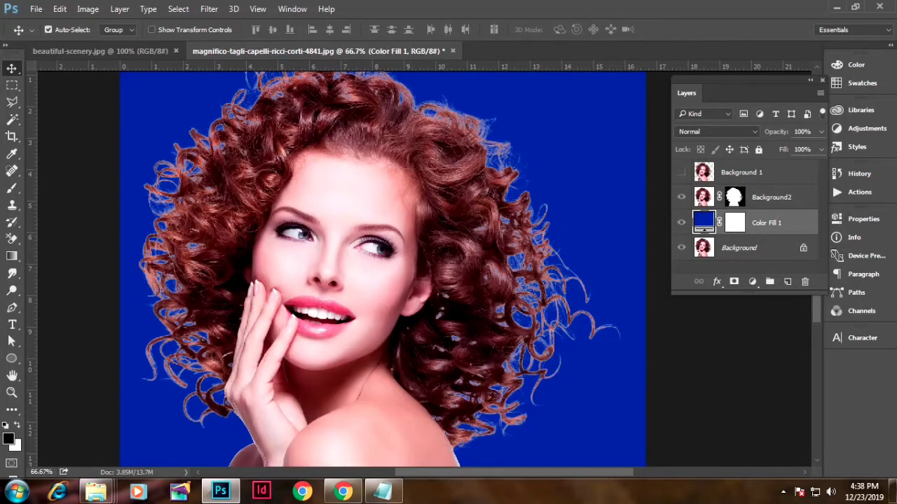
pyautogui.hotkey('alt', ']')
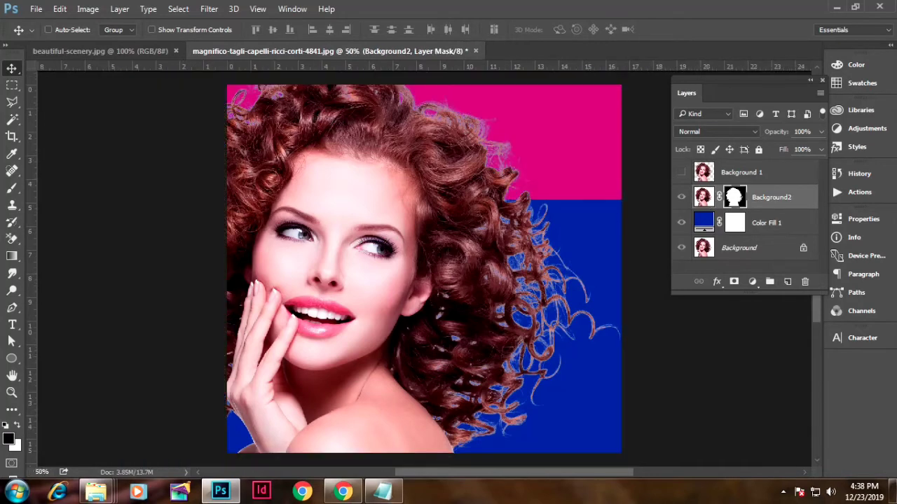
pyautogui.hotkey('ctrl', '-')
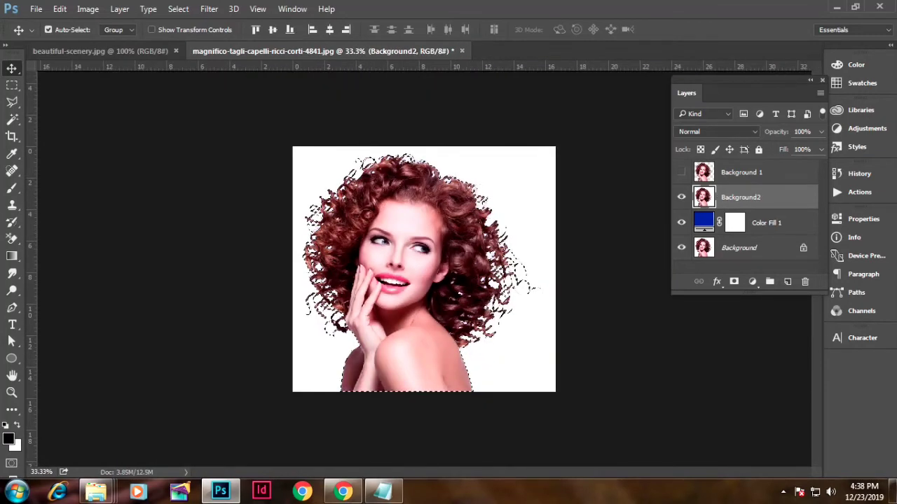
pyautogui.hotkey('ctrl', 'z')
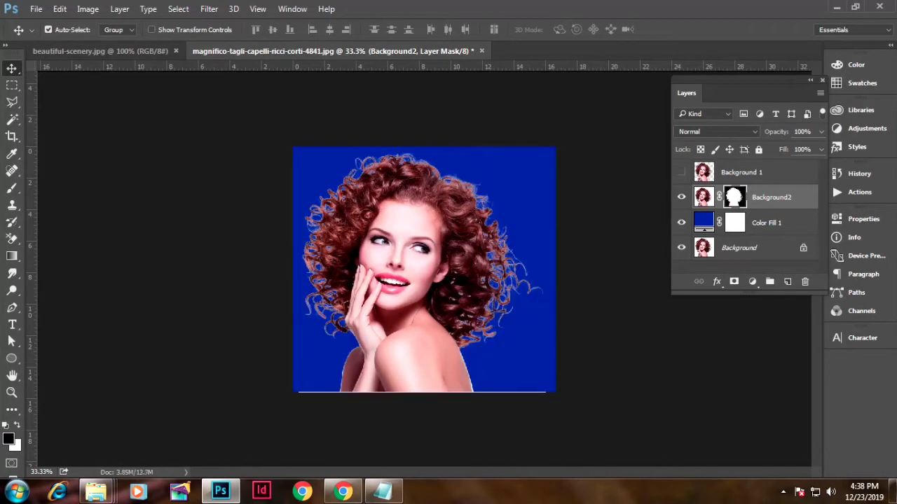
# Zoom in and show the Background2 mask alone to inspect the hair edges
pyautogui.hotkey('ctrl', '-')
pyautogui.hotkey('ctrl', '+')
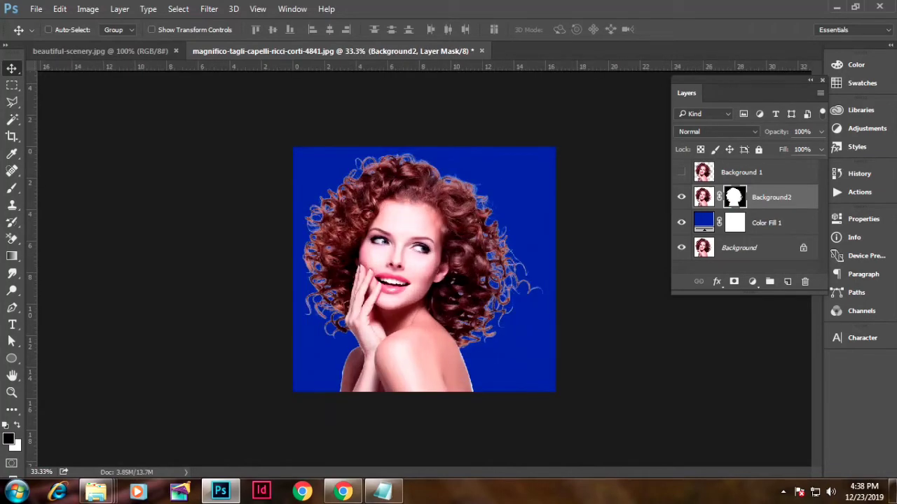
pyautogui.hotkey('ctrl', '+')
pyautogui.keyDown('alt'); pyautogui.click(734, 197); pyautogui.keyUp('alt')
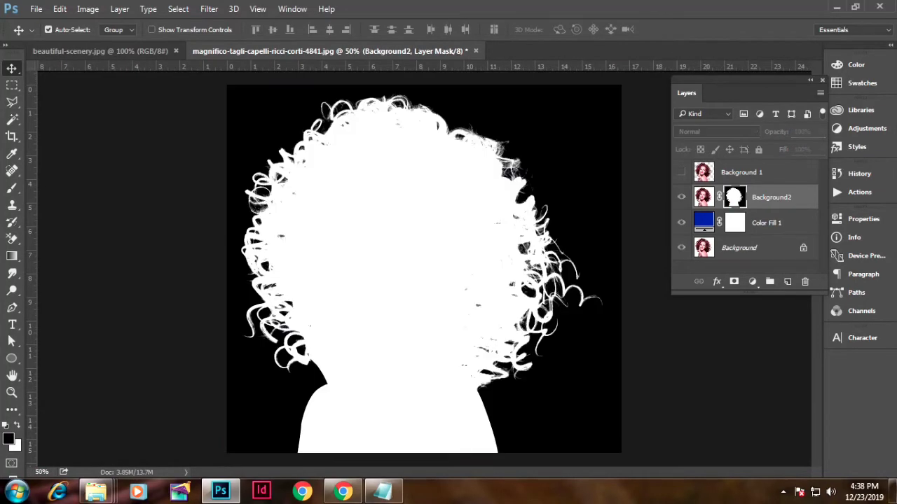
pyautogui.hotkey('ctrl', '+')
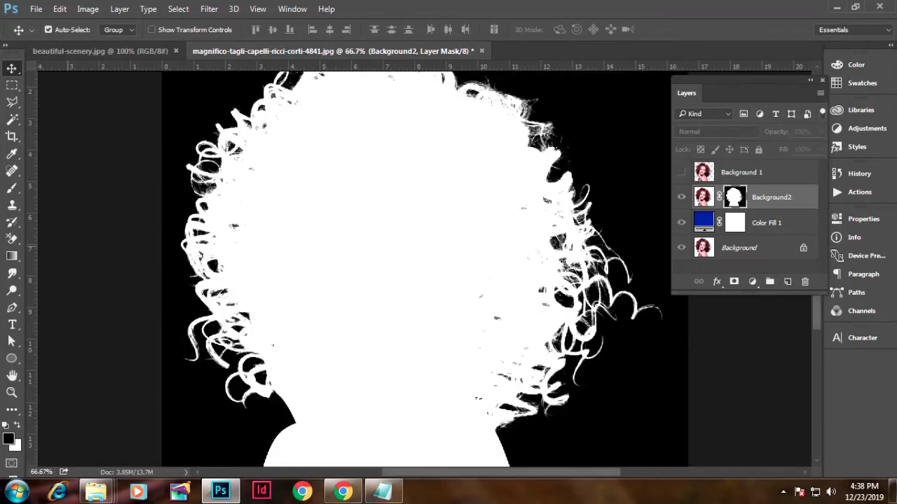
# Switch to the standard Brush in Overlay mode and zoom to 100% on the hair edges
pyautogui.click(12, 238)
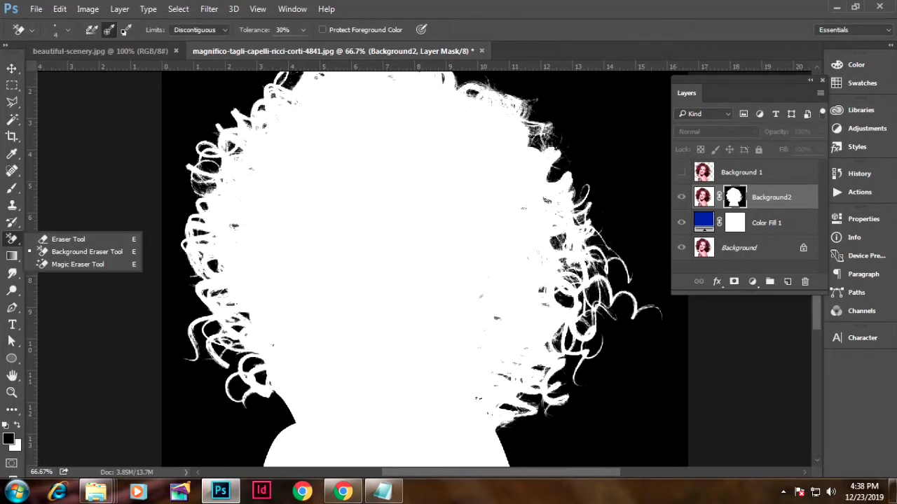
pyautogui.click(12, 188)
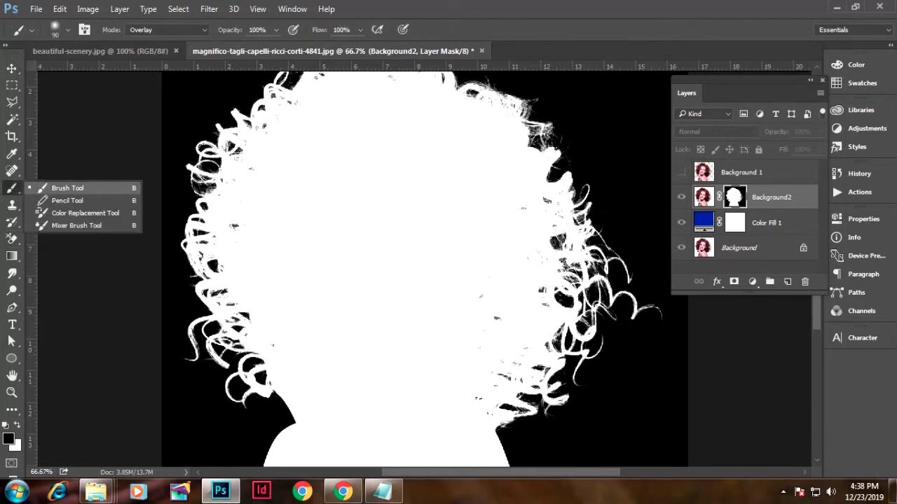
pyautogui.click(67, 187)
pyautogui.click(168, 30)
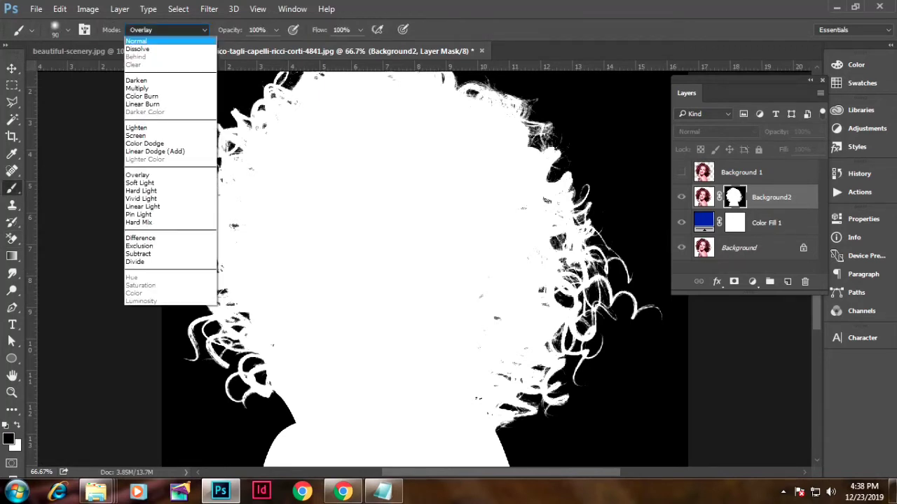
pyautogui.press('Return')
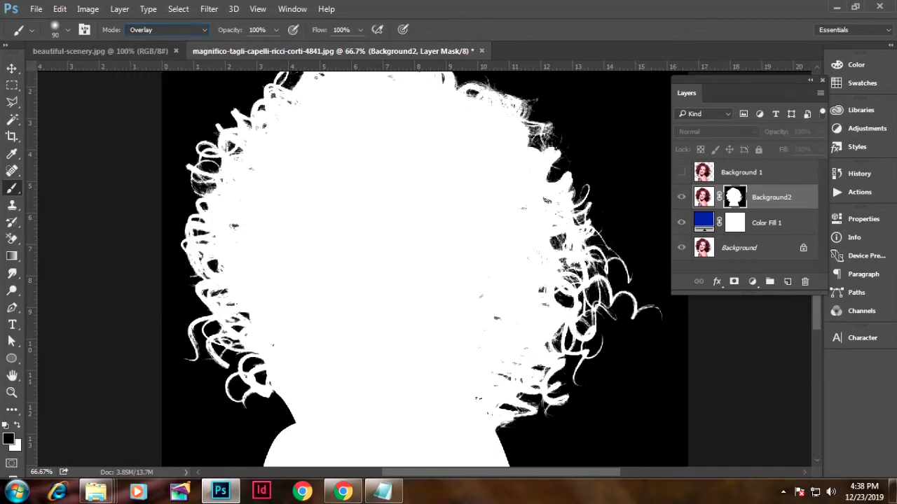
pyautogui.press('Tab')
pyautogui.hotkey('ctrl', '+')
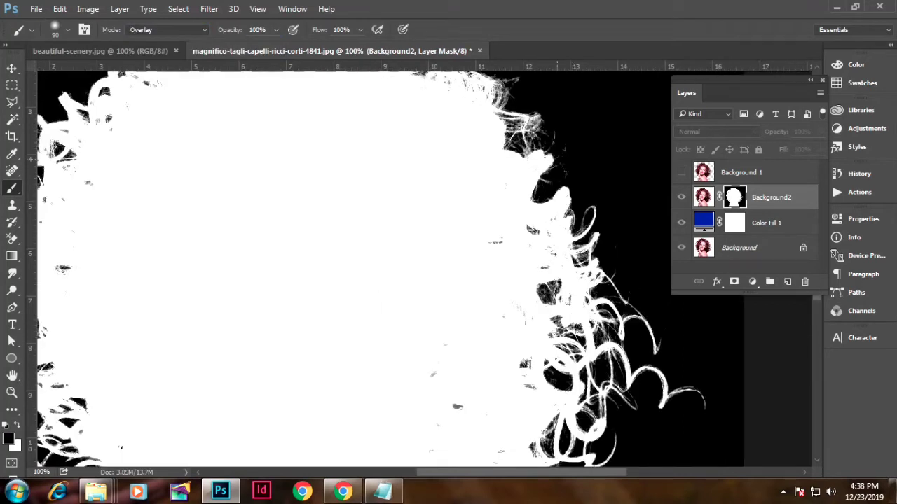
pyautogui.hscroll(3, 350, 266)
pyautogui.scroll(2, 350, 266)
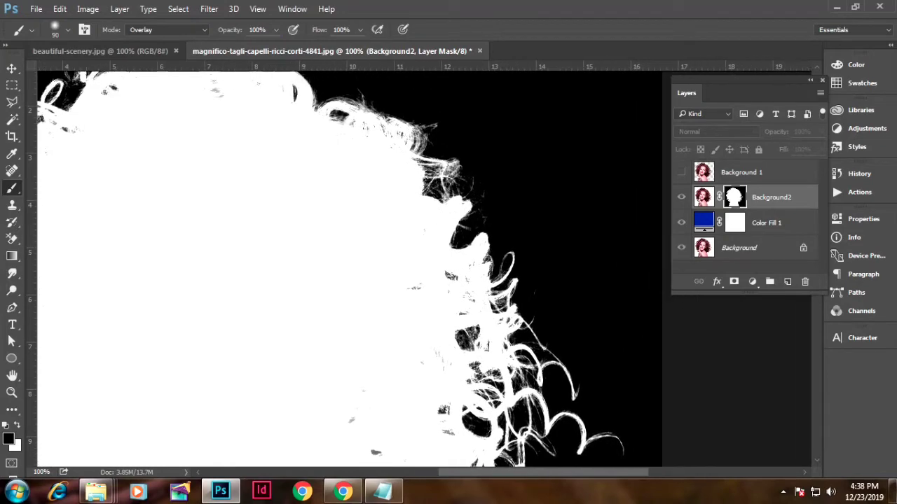
# Set the foreground colour to C 0, M 0, Y 0, K 90 (#414042)
pyautogui.press('i')
pyautogui.click(8, 438)
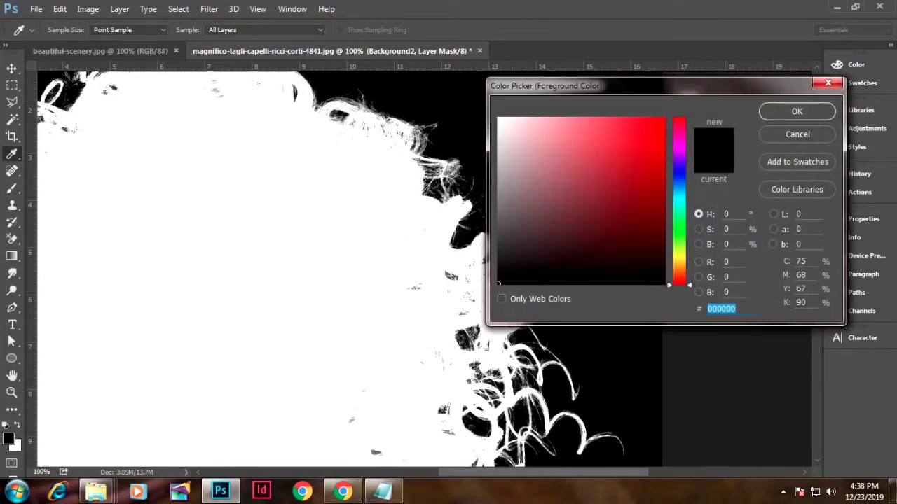
pyautogui.press('Tab')
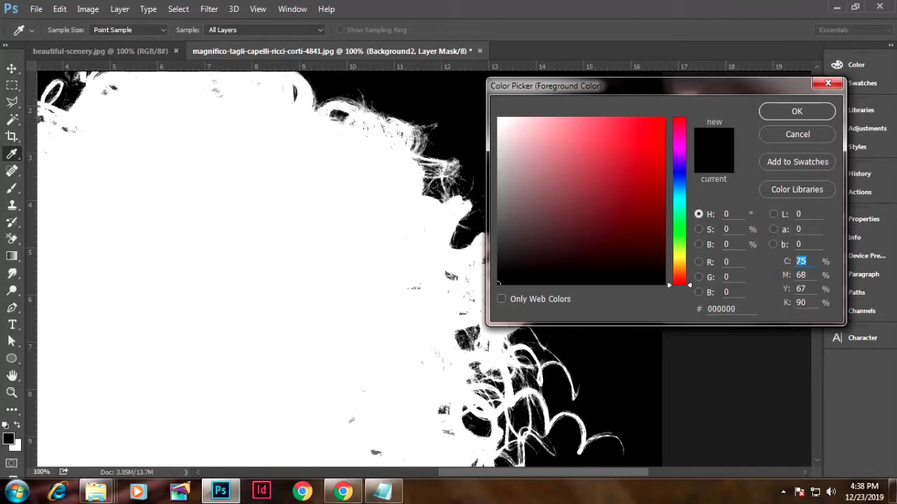
pyautogui.write('0')
pyautogui.press('Tab')
pyautogui.write('0')
pyautogui.press('Tab')
pyautogui.write('0')
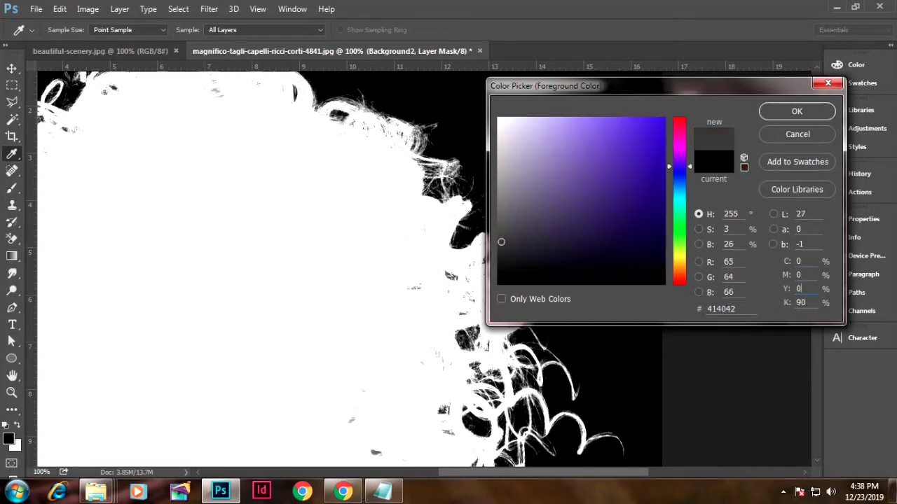
pyautogui.write('10')
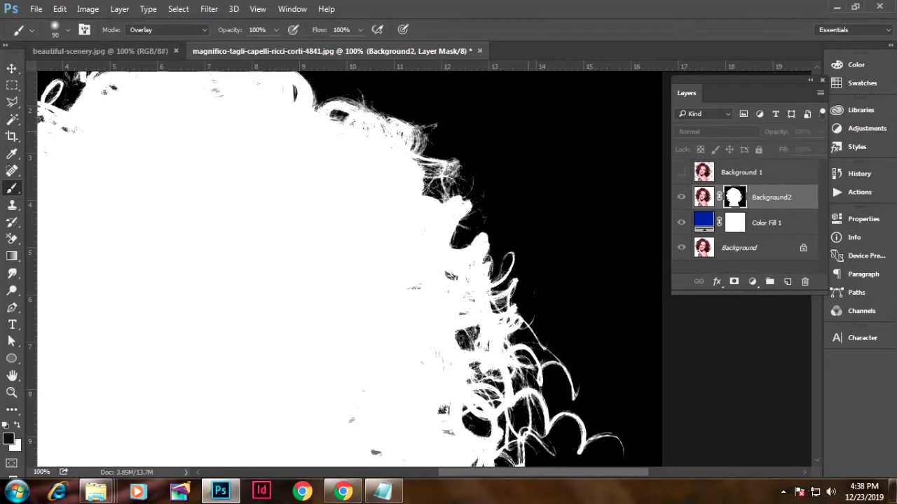
# Overlay-paint the grey strands along the right edge of Background2's hair mask
pyautogui.moveTo(468, 210); pyautogui.dragTo(429, 165)
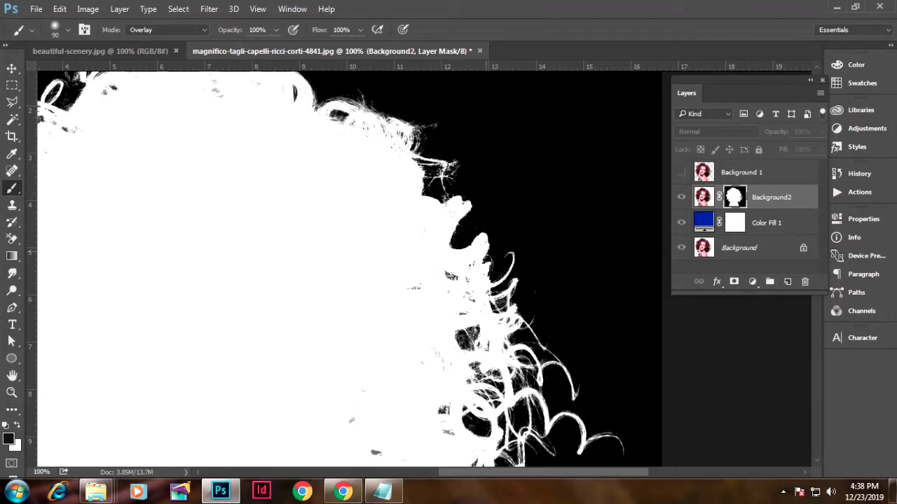
pyautogui.moveTo(504, 287); pyautogui.dragTo(491, 389)
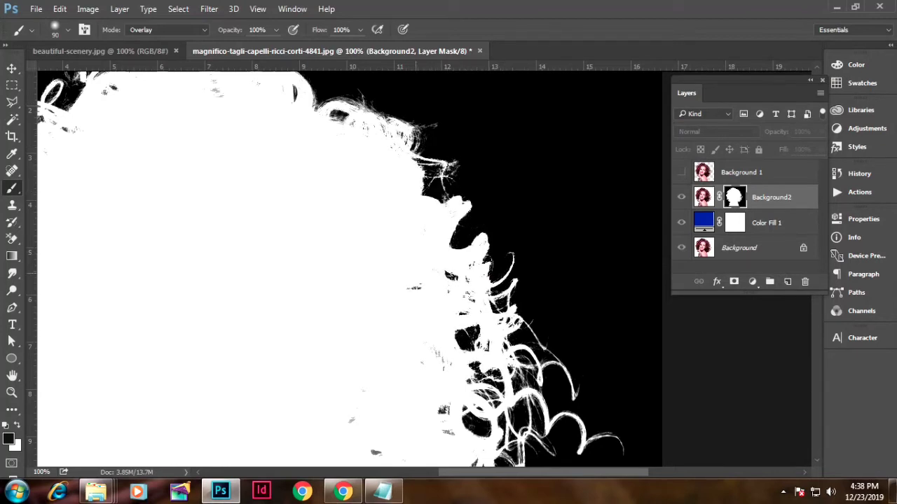
pyautogui.scroll(-5, 351, 266)
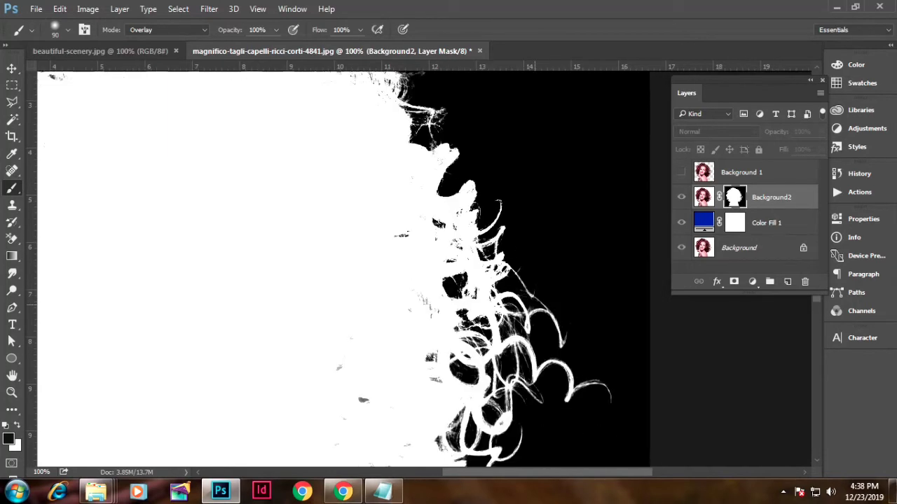
pyautogui.hscroll(2, 351, 267)
pyautogui.moveTo(435, 252)
pyautogui.mouseDown()
pyautogui.moveTo(491, 217)
pyautogui.moveTo(483, 294)
pyautogui.mouseUp()
pyautogui.moveTo(435, 280)
pyautogui.mouseDown()
pyautogui.moveTo(491, 308)
pyautogui.moveTo(581, 298)
pyautogui.mouseUp()
pyautogui.moveTo(493, 347); pyautogui.dragTo(414, 354)
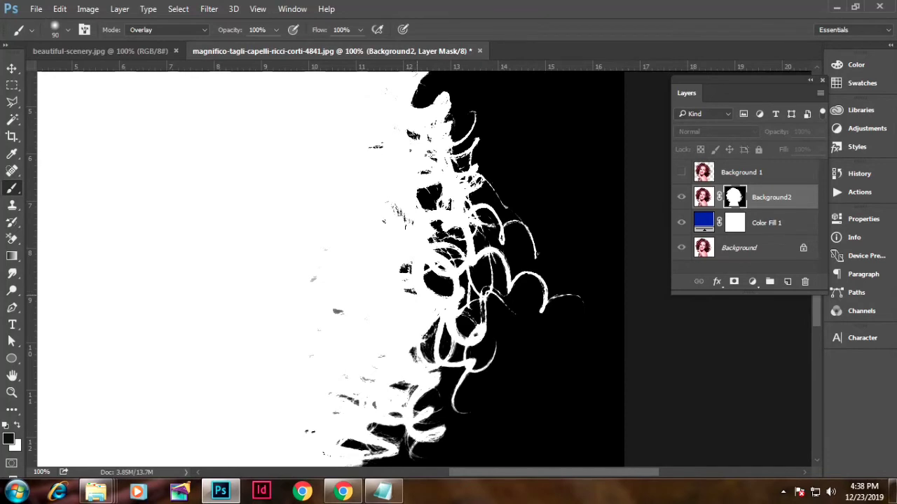
pyautogui.scroll(-5, 351, 266)
pyautogui.hscroll(-1, 350, 267)
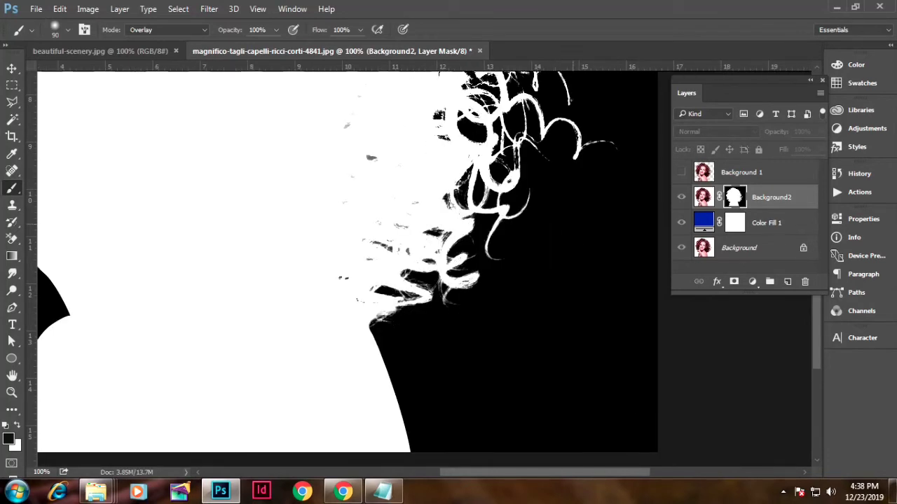
pyautogui.moveTo(505, 189)
pyautogui.mouseDown()
pyautogui.moveTo(413, 298)
pyautogui.moveTo(371, 324)
pyautogui.mouseUp()
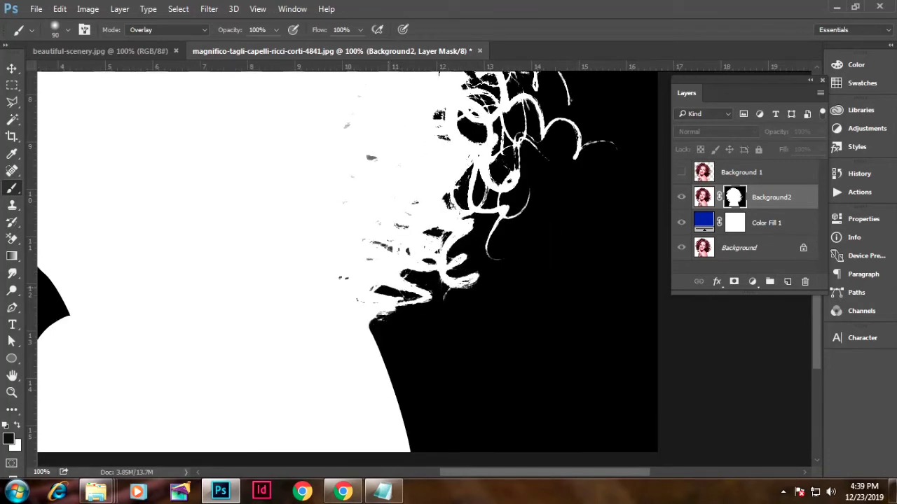
pyautogui.moveTo(406, 251); pyautogui.dragTo(371, 245)
pyautogui.moveTo(379, 159); pyautogui.dragTo(367, 158)
# Overlay-paint the curls along the mask's left side and remaining stray white hair
pyautogui.hscroll(-3, 347, 263)
pyautogui.hscroll(-3, 346, 263)
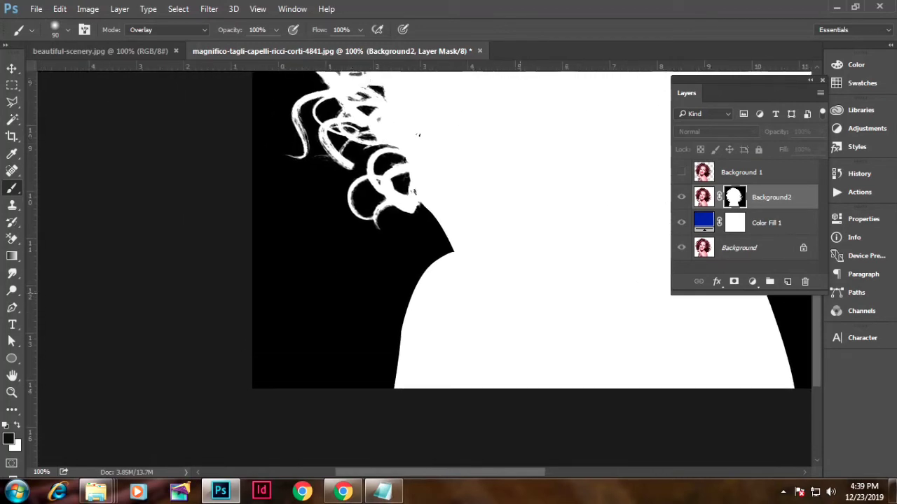
pyautogui.hscroll(-3, 347, 262)
pyautogui.moveTo(329, 184)
pyautogui.mouseDown()
pyautogui.moveTo(351, 253)
pyautogui.moveTo(399, 231)
pyautogui.moveTo(441, 305)
pyautogui.moveTo(414, 319)
pyautogui.mouseUp()
pyautogui.moveTo(387, 292)
pyautogui.mouseDown()
pyautogui.moveTo(415, 193)
pyautogui.moveTo(346, 137)
pyautogui.moveTo(322, 259)
pyautogui.mouseUp()
pyautogui.scroll(3, 420, 266)
pyautogui.scroll(2, 421, 267)
pyautogui.moveTo(336, 130)
pyautogui.mouseDown()
pyautogui.moveTo(308, 276)
pyautogui.moveTo(329, 337)
pyautogui.moveTo(350, 357)
pyautogui.moveTo(337, 380)
pyautogui.mouseUp()
pyautogui.moveTo(365, 133); pyautogui.dragTo(402, 171)
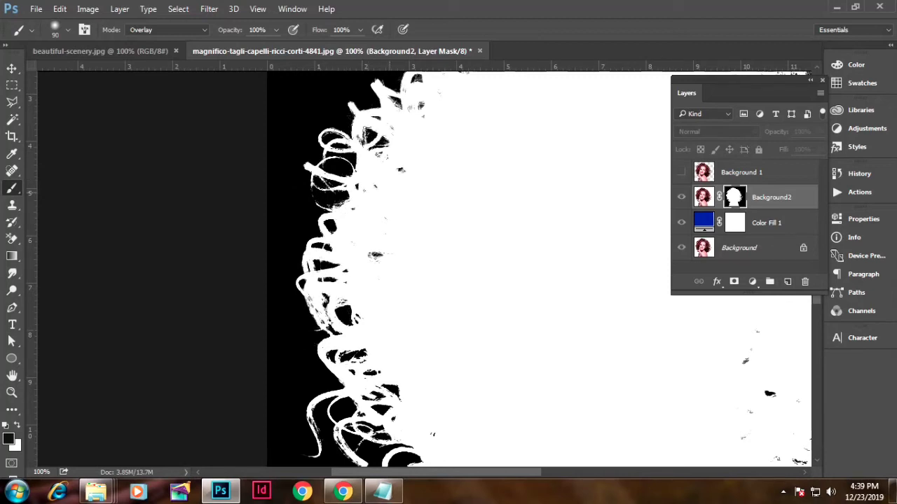
pyautogui.moveTo(372, 254); pyautogui.dragTo(379, 259)
# Overlay-paint the top and top-left edges of the hair mask
pyautogui.scroll(6, 421, 266)
pyautogui.hscroll(2, 420, 266)
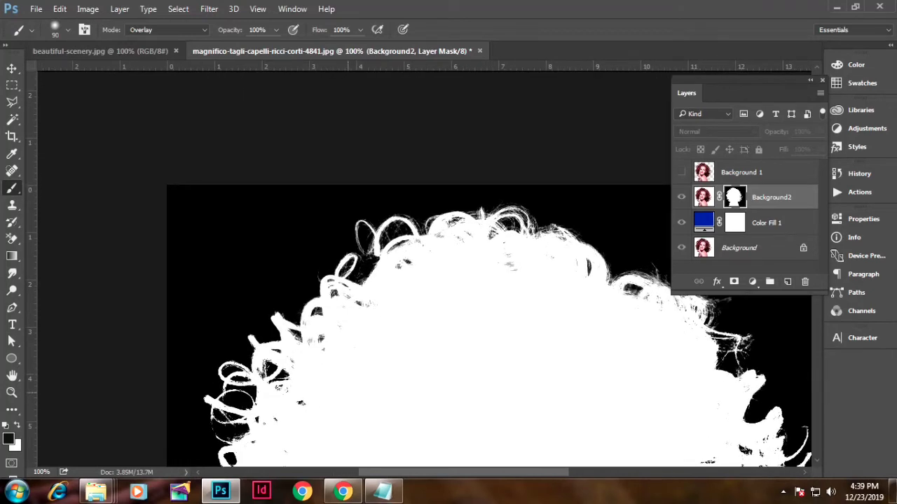
pyautogui.moveTo(336, 266)
pyautogui.mouseDown()
pyautogui.moveTo(490, 224)
pyautogui.moveTo(539, 228)
pyautogui.mouseUp()
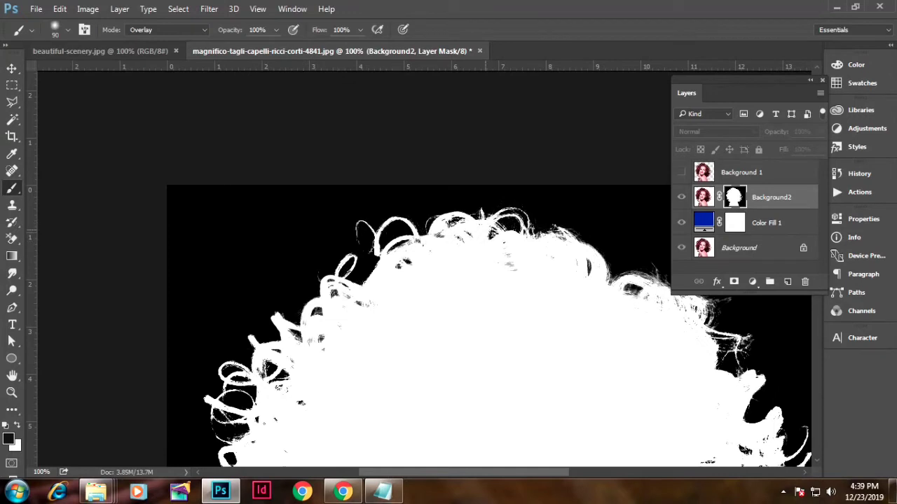
pyautogui.moveTo(308, 302)
pyautogui.mouseDown()
pyautogui.moveTo(263, 371)
pyautogui.moveTo(214, 413)
pyautogui.mouseUp()
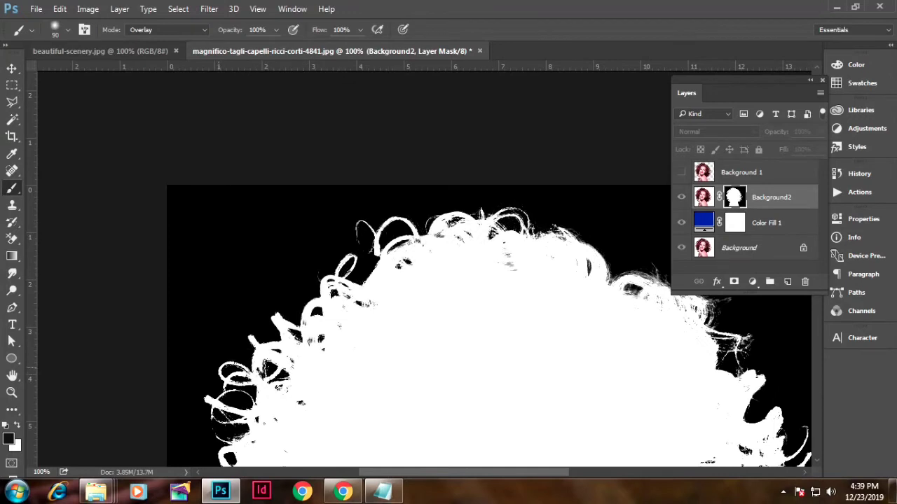
pyautogui.hscroll(3, 420, 308)
pyautogui.hscroll(2, 420, 308)
pyautogui.moveTo(217, 200)
pyautogui.mouseDown()
pyautogui.moveTo(364, 235)
pyautogui.moveTo(484, 288)
pyautogui.moveTo(506, 349)
pyautogui.mouseUp()
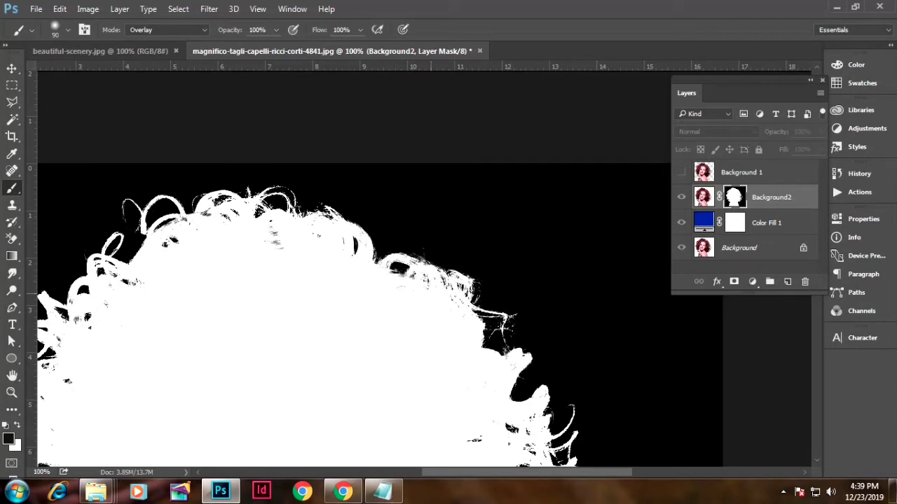
pyautogui.moveTo(210, 210); pyautogui.dragTo(136, 224)
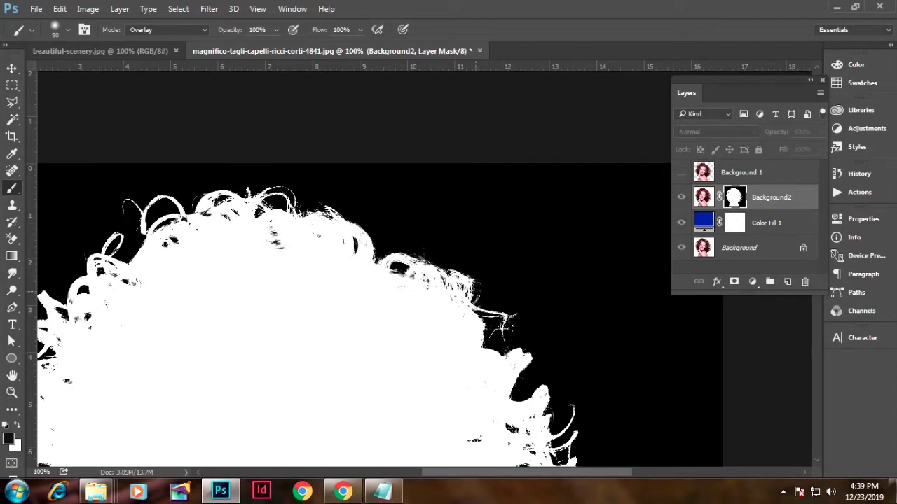
pyautogui.moveTo(504, 351); pyautogui.dragTo(538, 389)
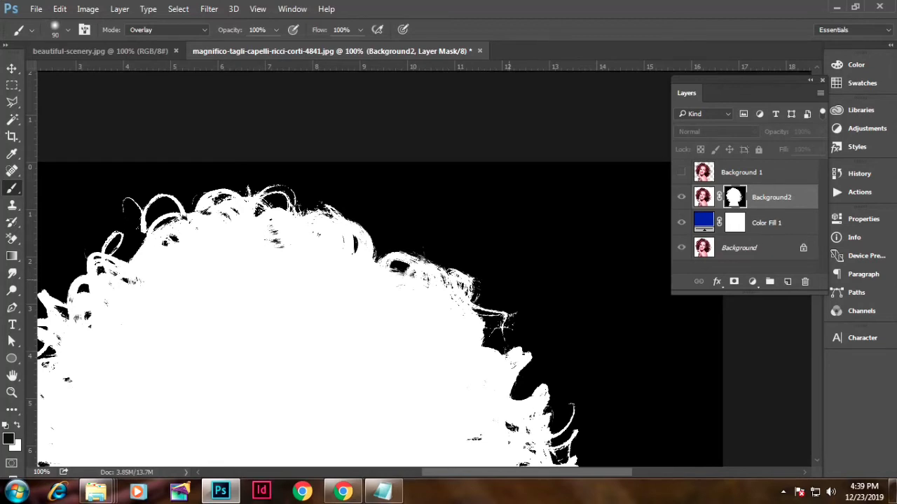
# Check the mask zoomed out, touch up the upper-right grey strands, and fit on screen
pyautogui.hotkey('ctrl', '-')
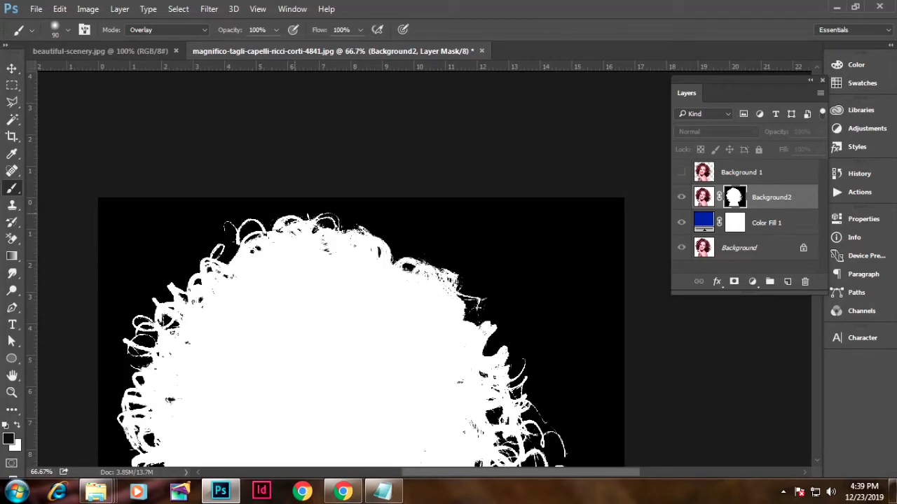
pyautogui.hotkey('ctrl', '+')
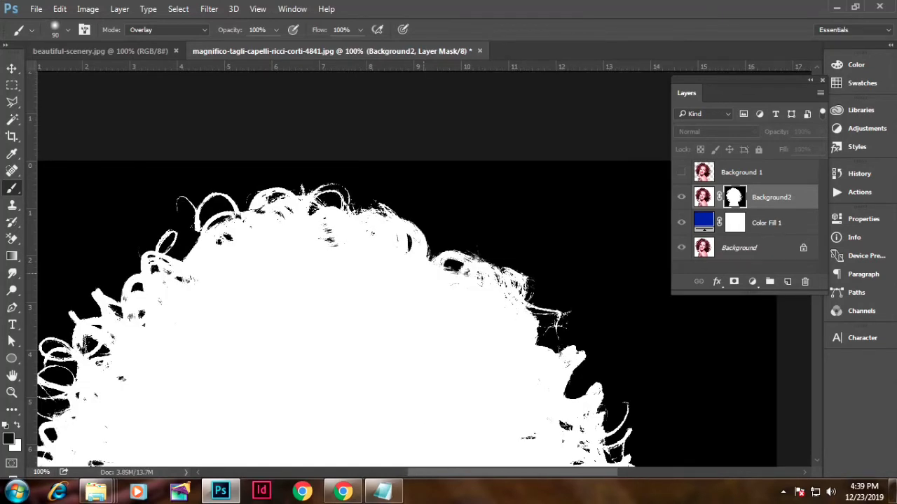
pyautogui.moveTo(350, 294); pyautogui.dragTo(336, 251)
pyautogui.moveTo(431, 214)
pyautogui.mouseDown()
pyautogui.moveTo(515, 234)
pyautogui.moveTo(532, 300)
pyautogui.moveTo(592, 371)
pyautogui.mouseUp()
pyautogui.hotkey('ctrl', '0')
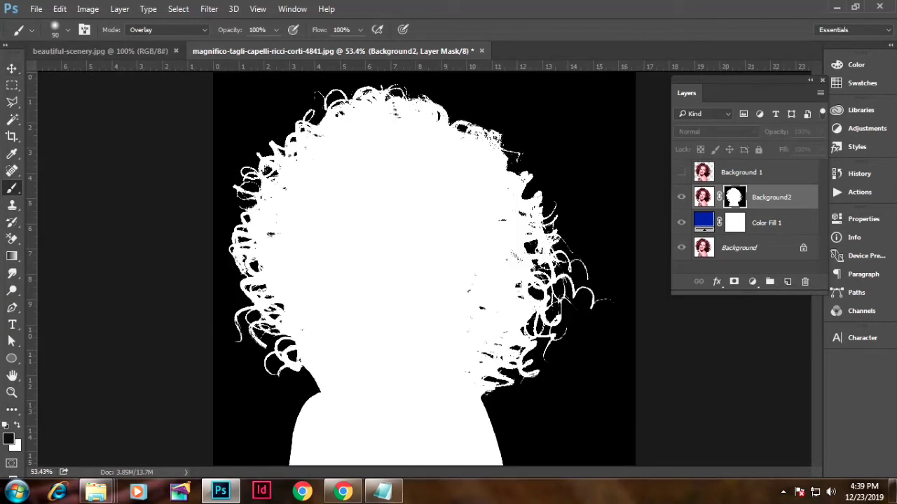
# Add the line 'Again alt with click on' to the Notepad instructions and minimise it
pyautogui.click(383, 491)
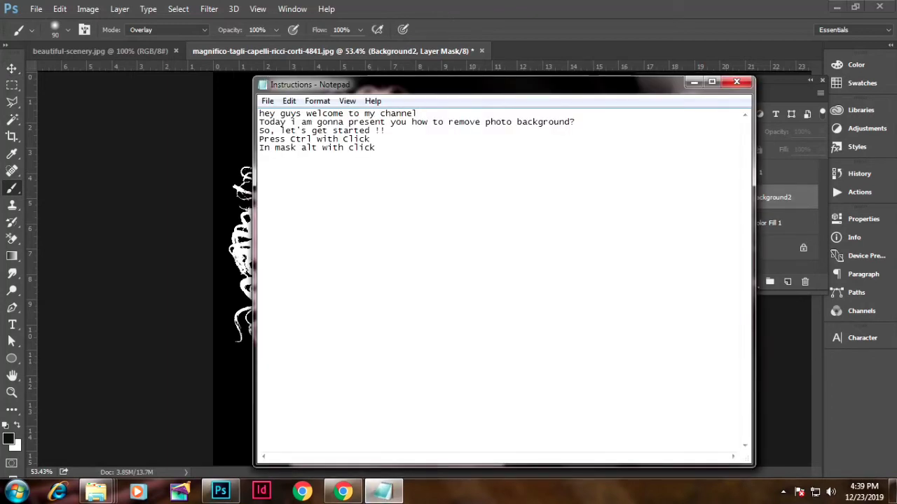
pyautogui.write('Again alt ')
pyautogui.write('with click ')
pyautogui.write('on mask')
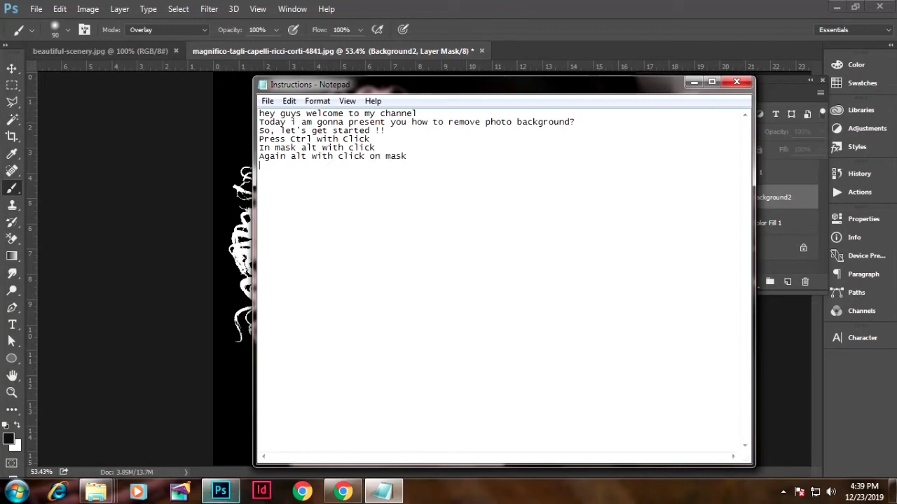
pyautogui.click(220, 491)
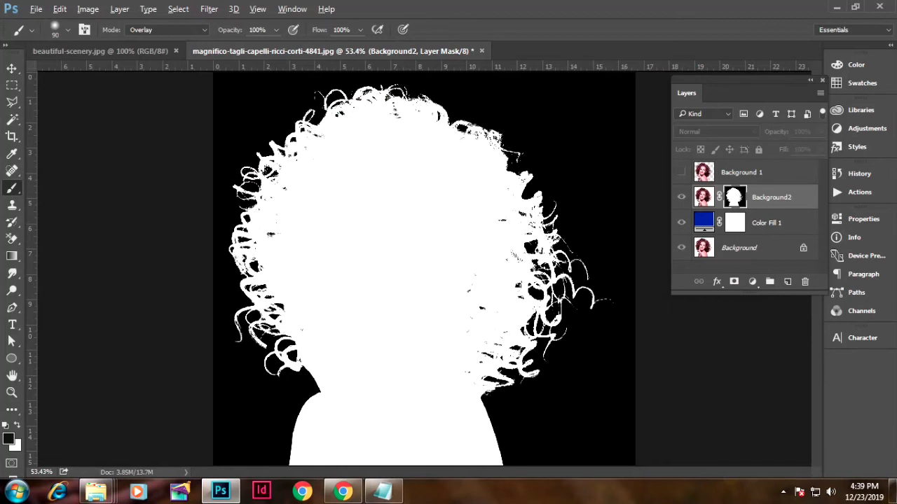
# Show the curly-haired cutout composite instead of the mask and select the Move tool
pyautogui.keyDown('alt'); pyautogui.click(734, 197); pyautogui.keyUp('alt')
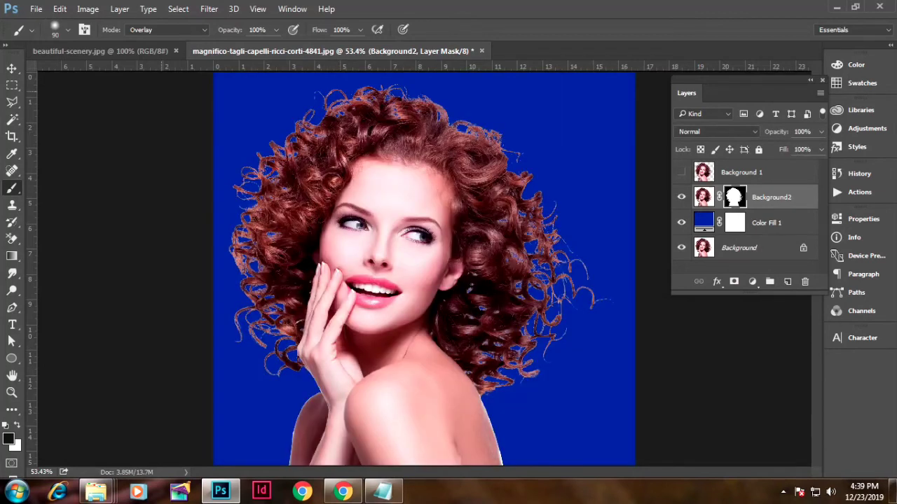
pyautogui.press('v')
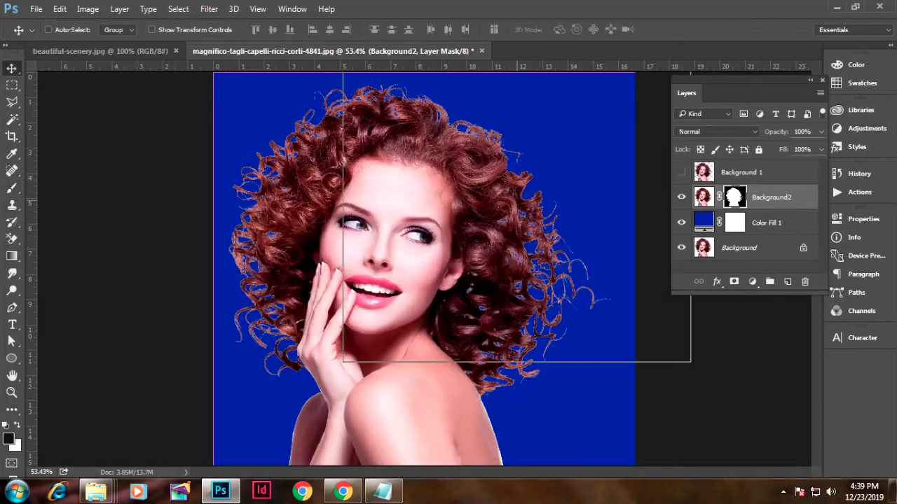
pyautogui.scroll(1, 516, 201)
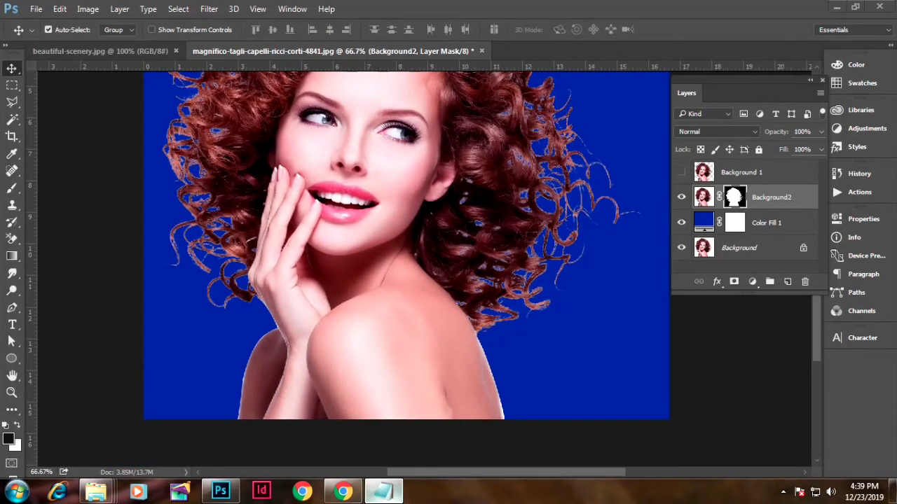
# Add 'That's it !!' on a new Notepad line, then return to Photoshop zoomed to 50%
pyautogui.click(383, 491)
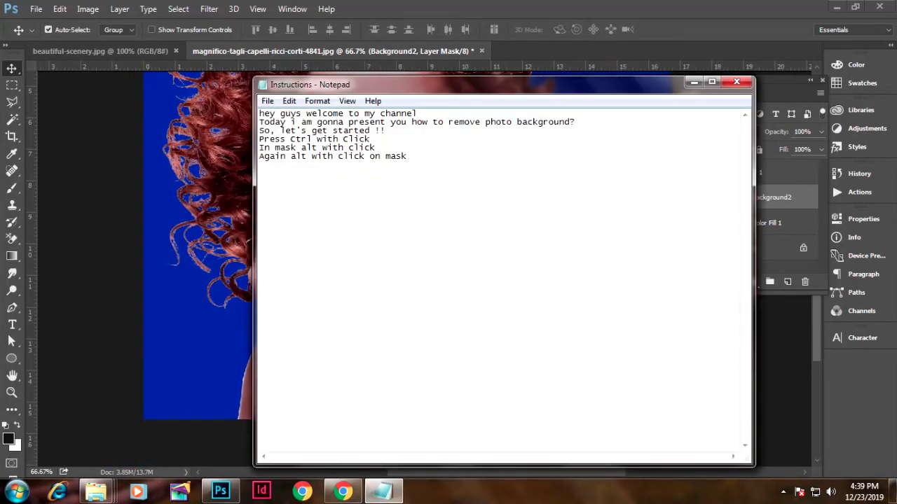
pyautogui.press('Return')
pyautogui.write("That's it ")
pyautogui.write('!!!')
pyautogui.hotkey('alt', 'Tab')
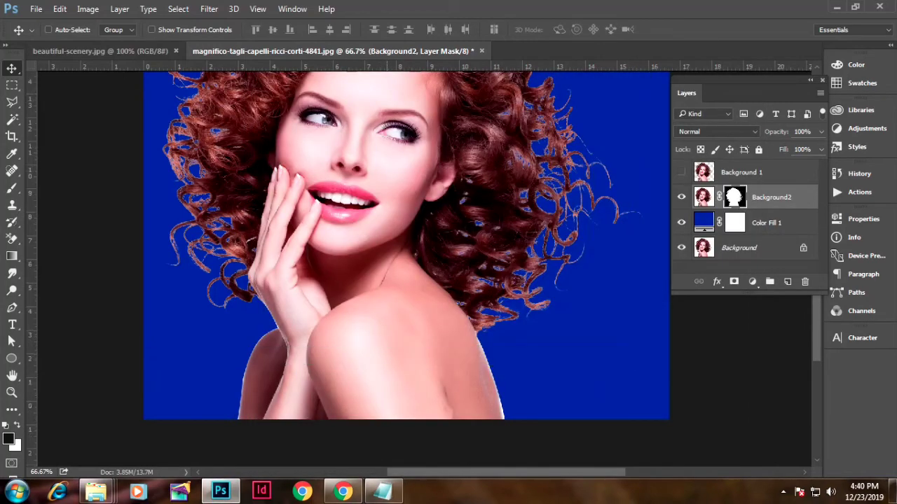
pyautogui.hotkey('ctrl', '-')
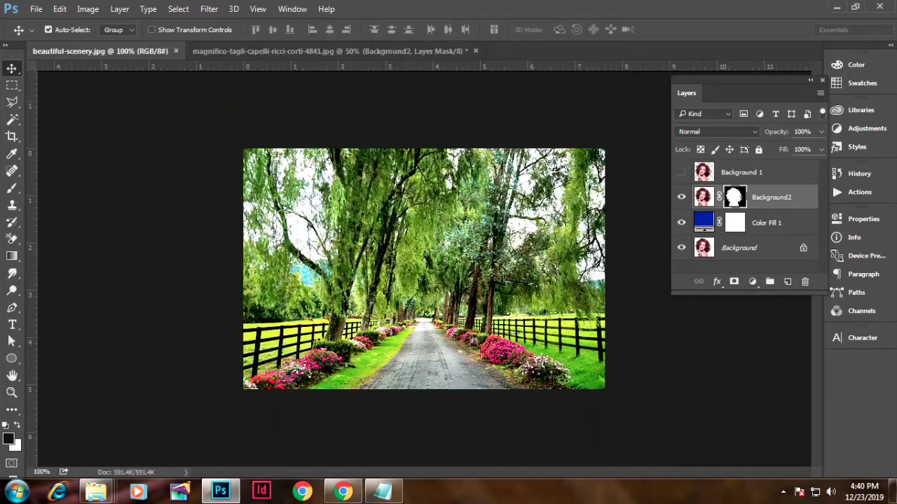
# Drag the masked woman into the scenery, scale her to about 37% and place her right
pyautogui.moveTo(420, 280); pyautogui.dragTo(420, 266)
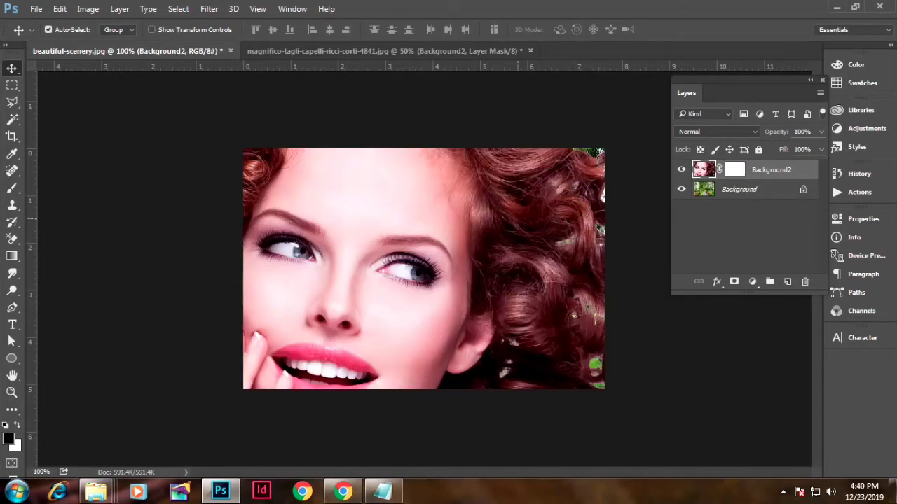
pyautogui.scroll(3, 424, 269)
pyautogui.scroll(-2, 424, 270)
pyautogui.scroll(-2, 423, 269)
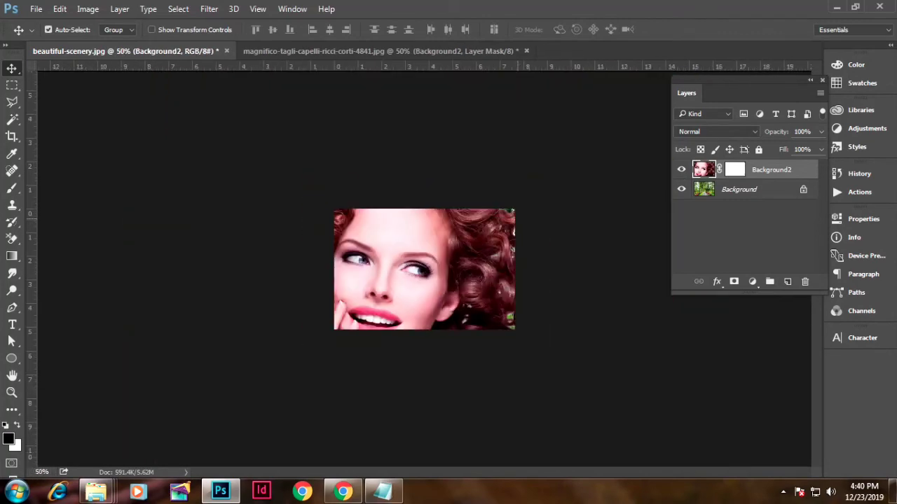
pyautogui.hotkey('ctrl', 't')
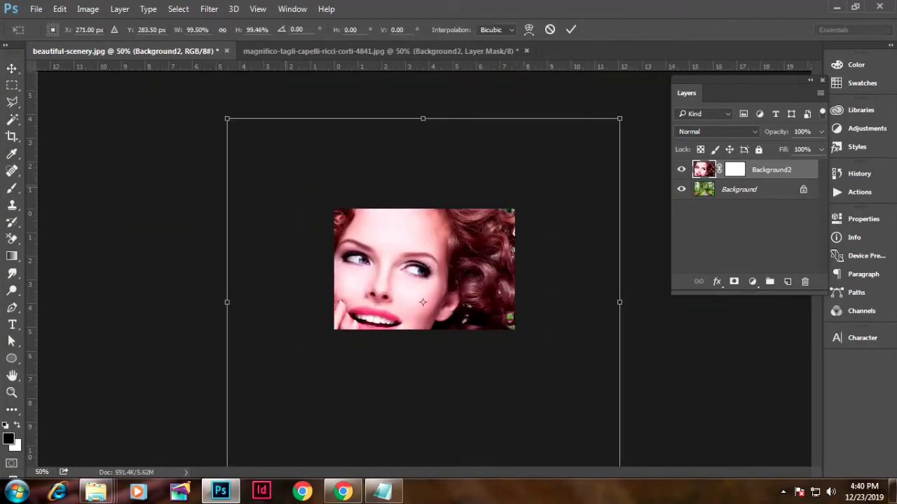
pyautogui.moveTo(225, 116); pyautogui.dragTo(475, 351)
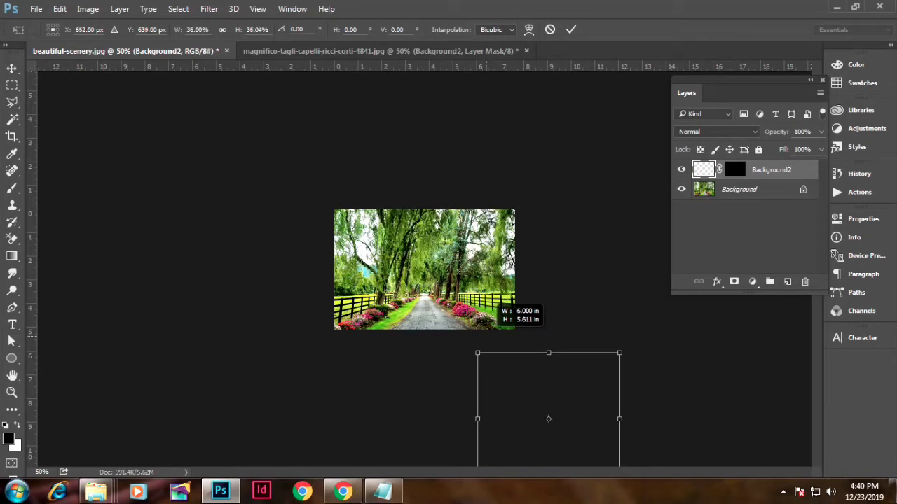
pyautogui.moveTo(522, 424); pyautogui.dragTo(482, 308)
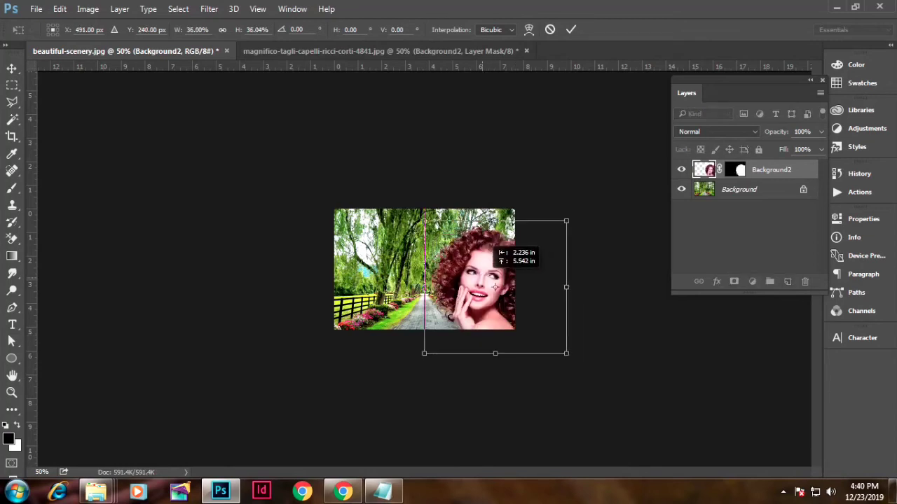
pyautogui.moveTo(502, 261); pyautogui.dragTo(485, 244)
pyautogui.hotkey('ctrl', '+')
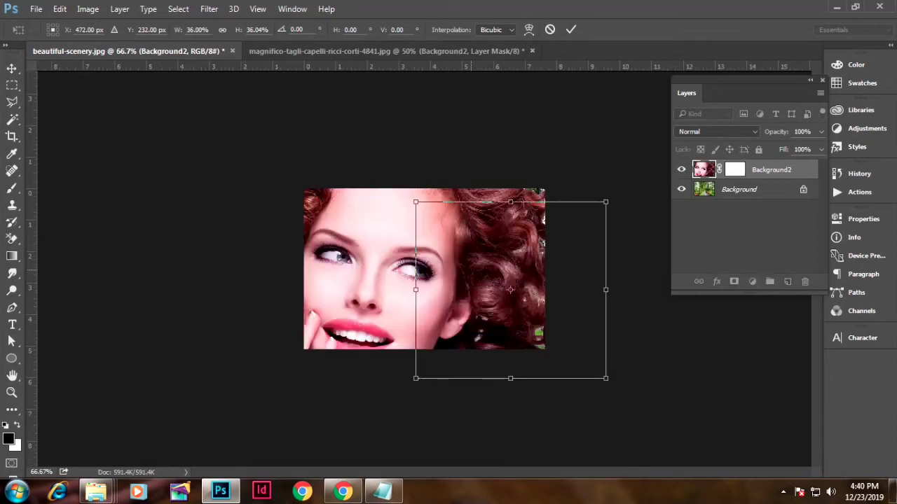
pyautogui.press('Return')
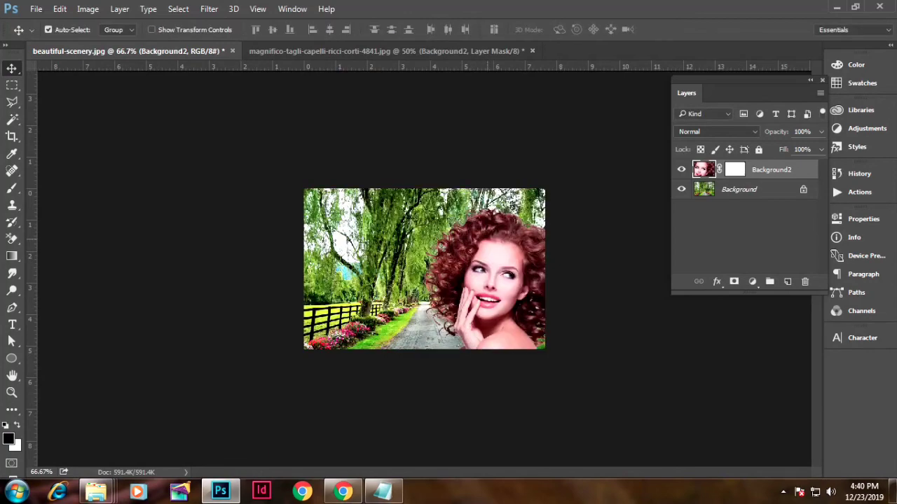
pyautogui.moveTo(507, 242); pyautogui.dragTo(480, 238)
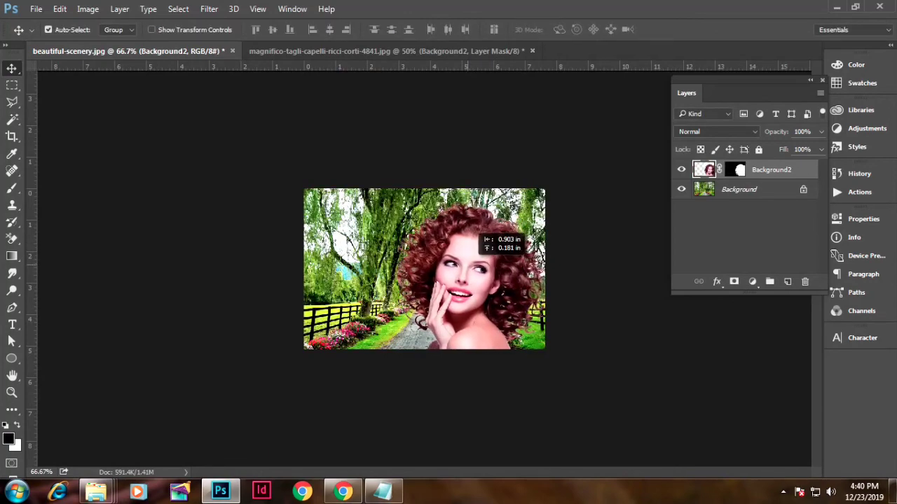
# Shrink the woman further and shift her about 20px left, then select the Background layer
pyautogui.hotkey('ctrl', 't')
pyautogui.hotkey('ctrl', '+')
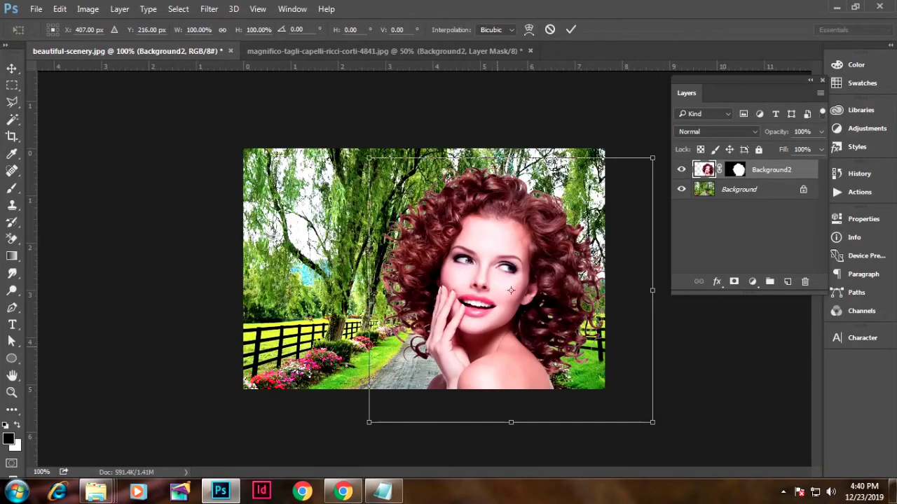
pyautogui.moveTo(510, 319); pyautogui.dragTo(522, 284)
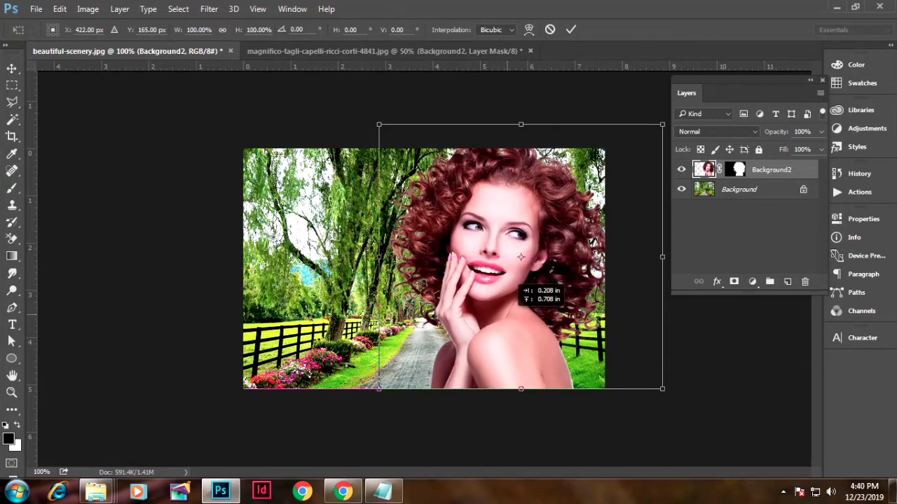
pyautogui.moveTo(379, 124); pyautogui.dragTo(450, 192)
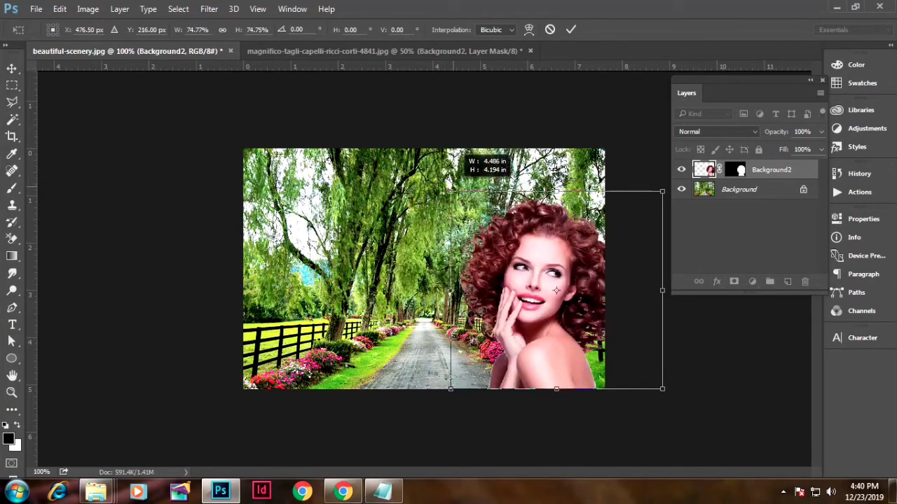
pyautogui.press('Return')
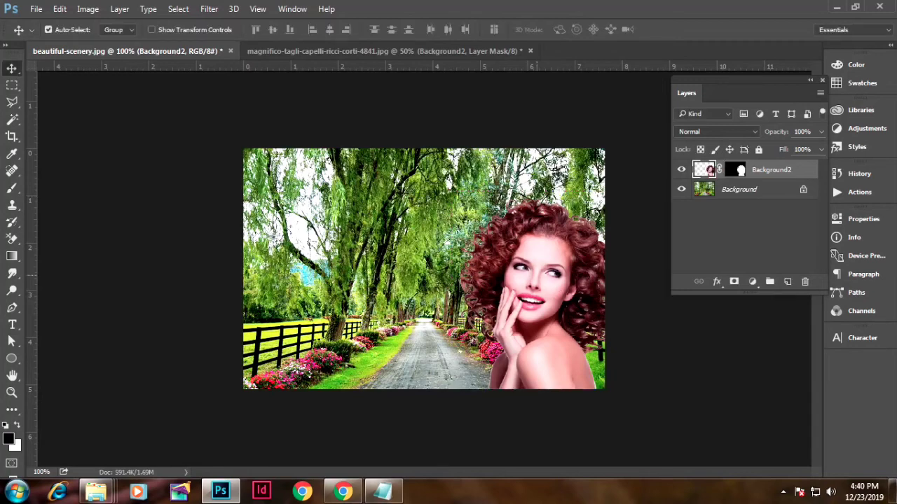
pyautogui.moveTo(548, 238); pyautogui.dragTo(522, 238)
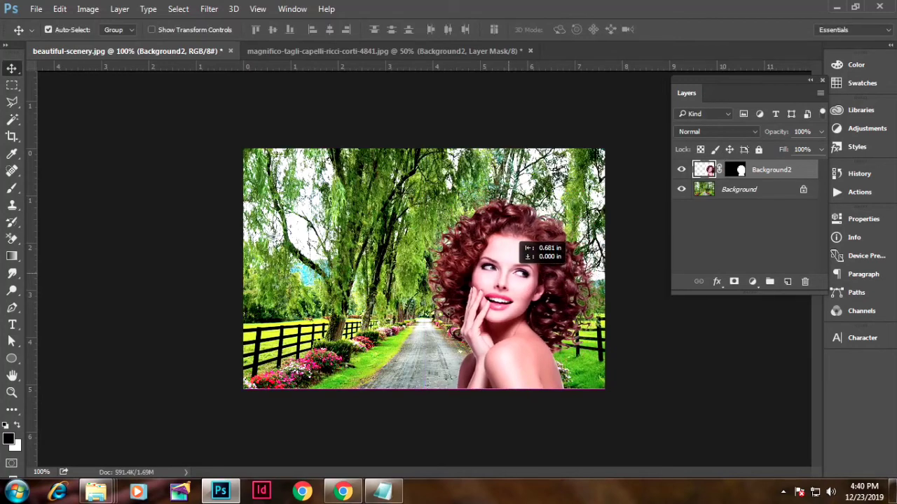
pyautogui.moveTo(522, 242); pyautogui.dragTo(508, 241)
pyautogui.hotkey('alt', '[')
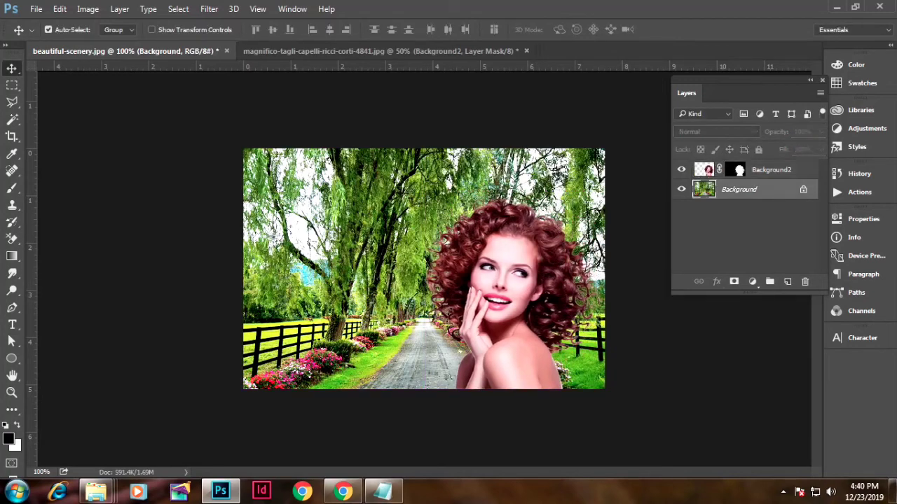
# Unlock Background as Layer 0, clear the scene's left half to transparency, and deselect
pyautogui.click(803, 189)
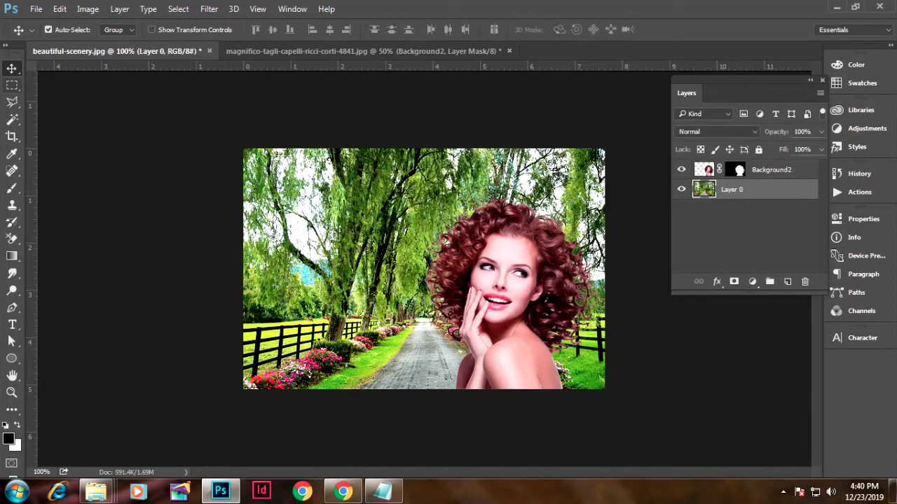
pyautogui.press('m')
pyautogui.moveTo(243, 149); pyautogui.dragTo(421, 389)
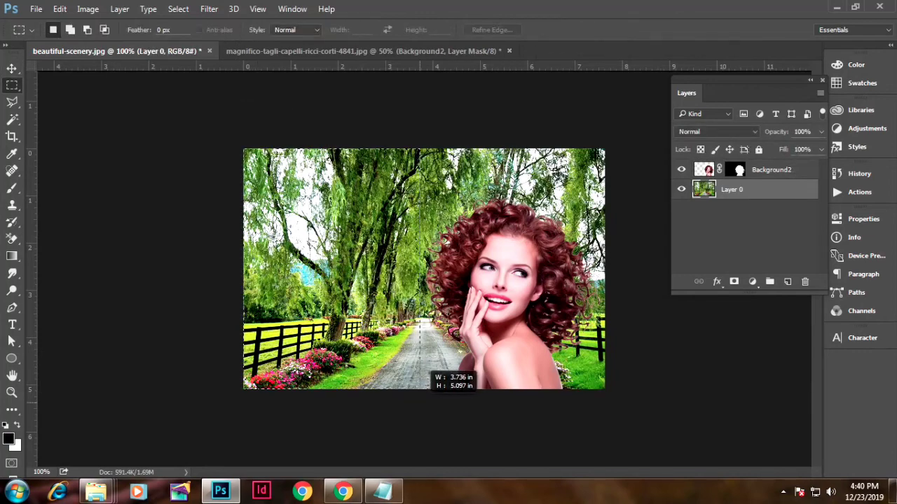
pyautogui.click(60, 9)
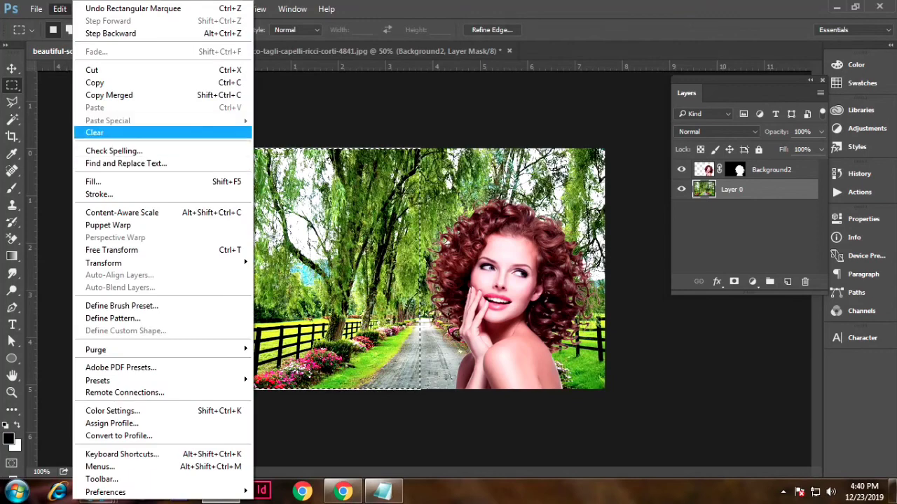
pyautogui.click(90, 130)
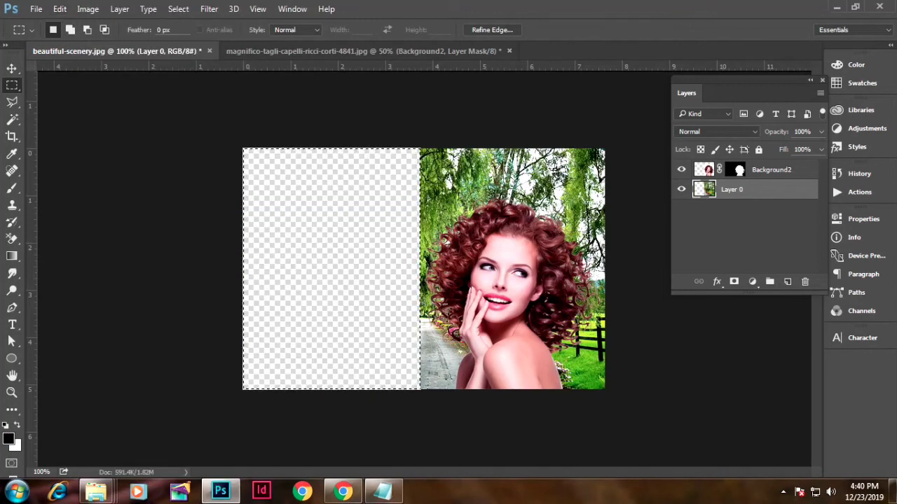
pyautogui.click(11, 68)
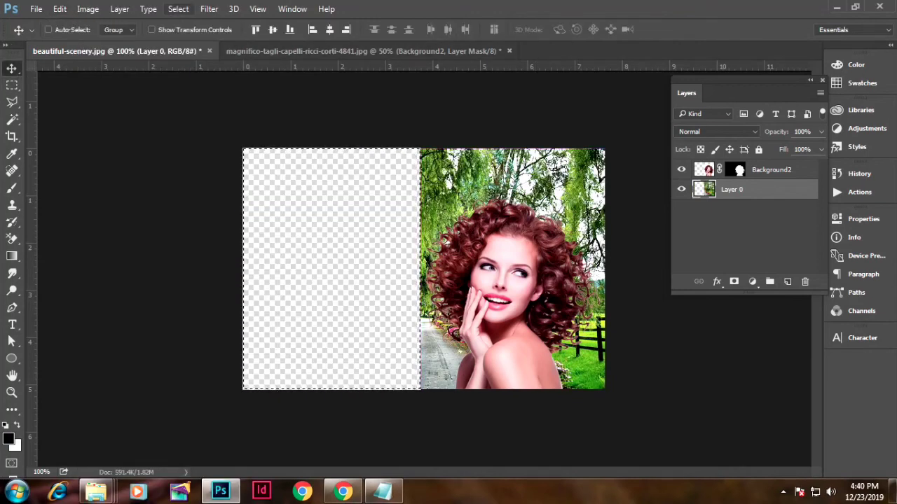
pyautogui.click(179, 9)
pyautogui.click(190, 36)
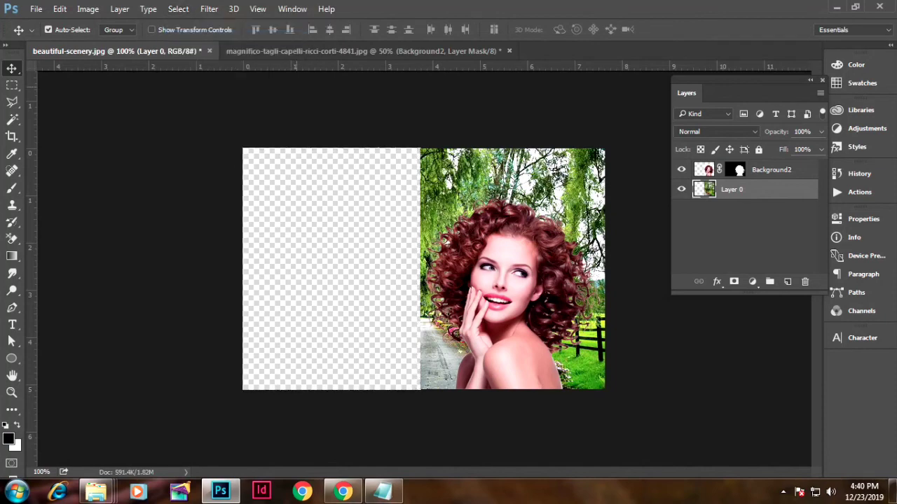
# Alt-drag a copy of the woman onto the transparent left half, then bring Notepad forward
pyautogui.hotkey('alt', ']')
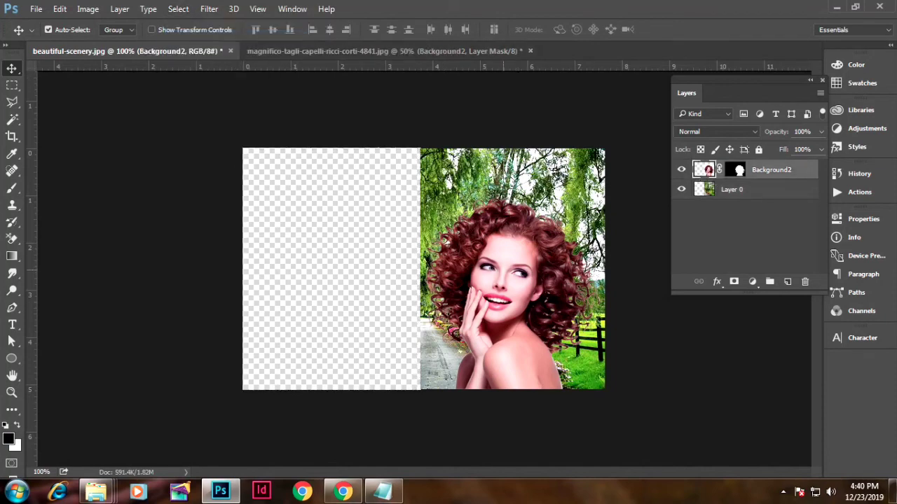
pyautogui.moveTo(515, 240)
pyautogui.mouseDown()
pyautogui.moveTo(336, 232)
pyautogui.moveTo(341, 245)
pyautogui.mouseUp()
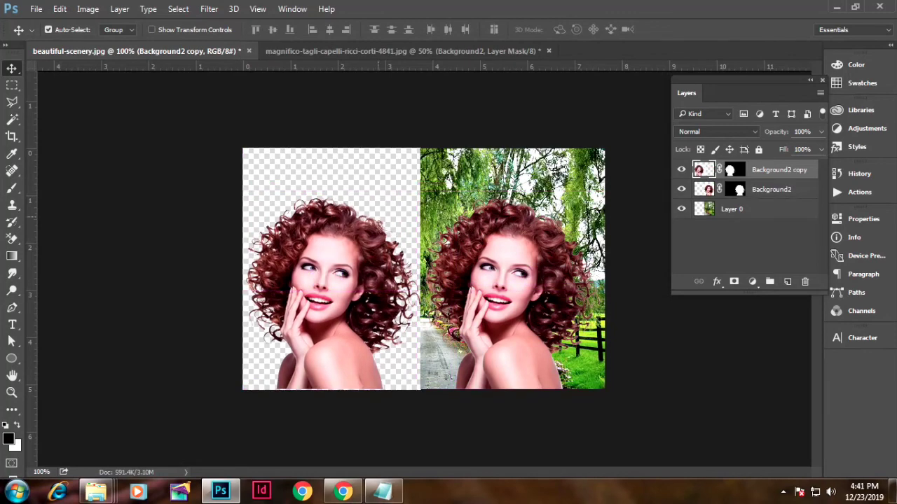
pyautogui.click(382, 491)
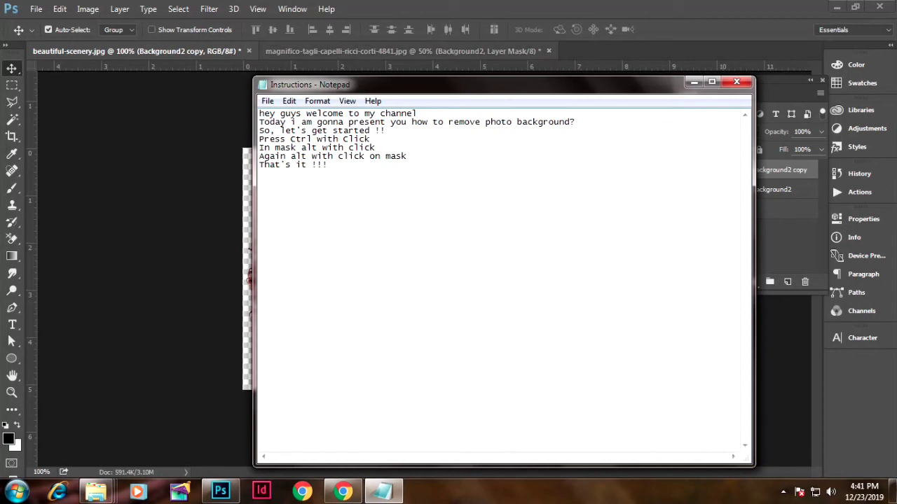
# Type 'Thank you for watching' and 'Please do like share and subscribe', correcting typos
pyautogui.write('Thank you for')
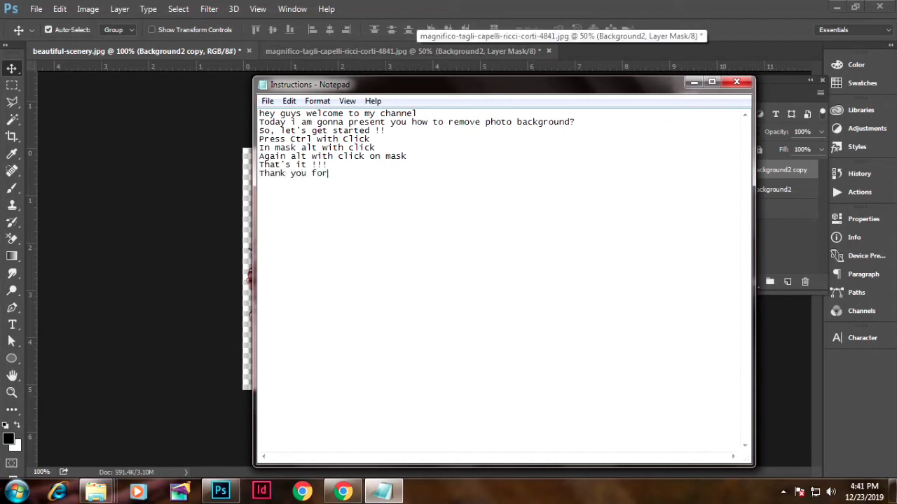
pyautogui.write(' w')
pyautogui.press('BackSpace')
pyautogui.press('BackSpace')
pyautogui.write('ing')
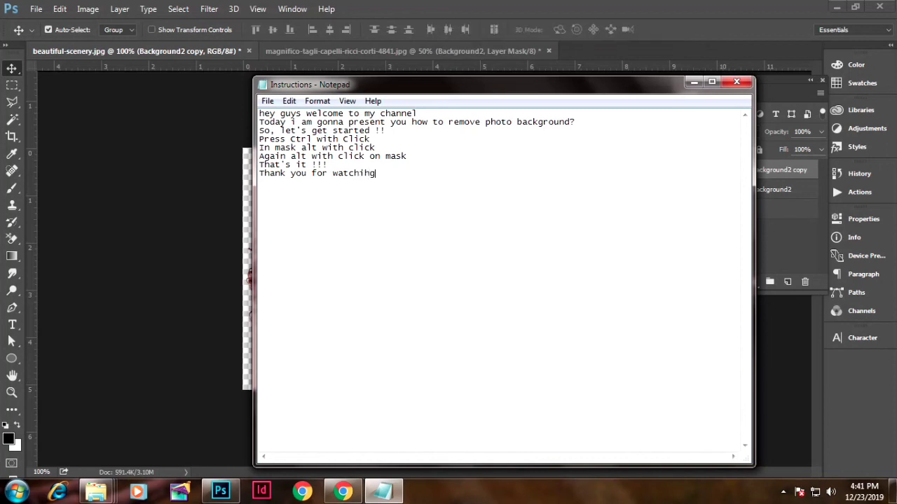
pyautogui.press('BackSpace')
pyautogui.press('BackSpace')
pyautogui.press('BackSpace')
pyautogui.write('ing Pl')
pyautogui.write('esae')
pyautogui.press('BackSpace')
pyautogui.press('BackSpace')
pyautogui.write('ase do like')
pyautogui.write(' share and ')
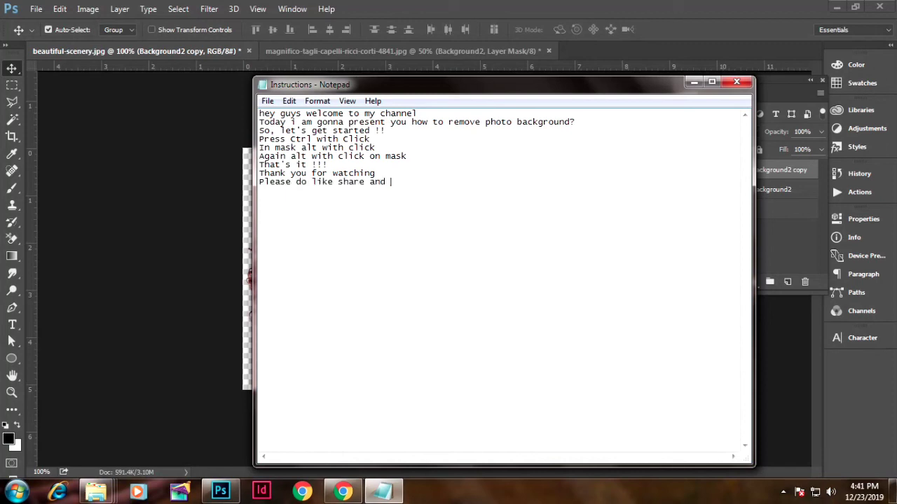
pyautogui.write('subscrib')
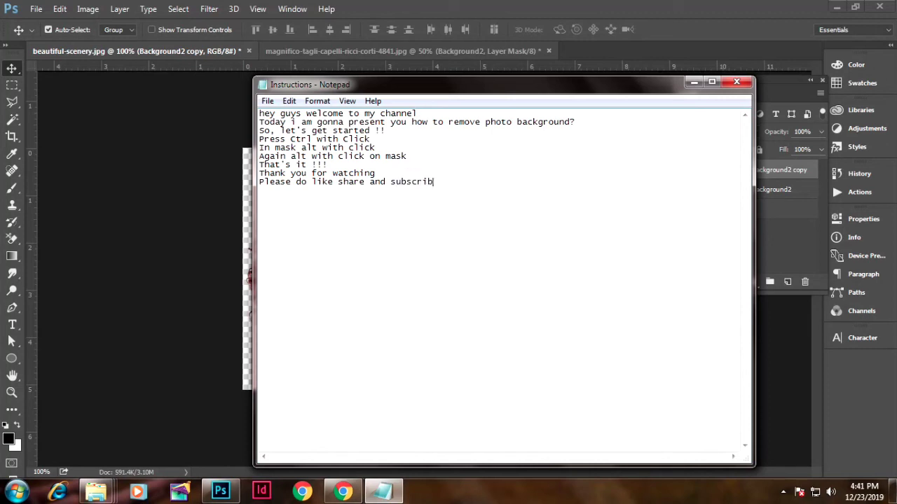